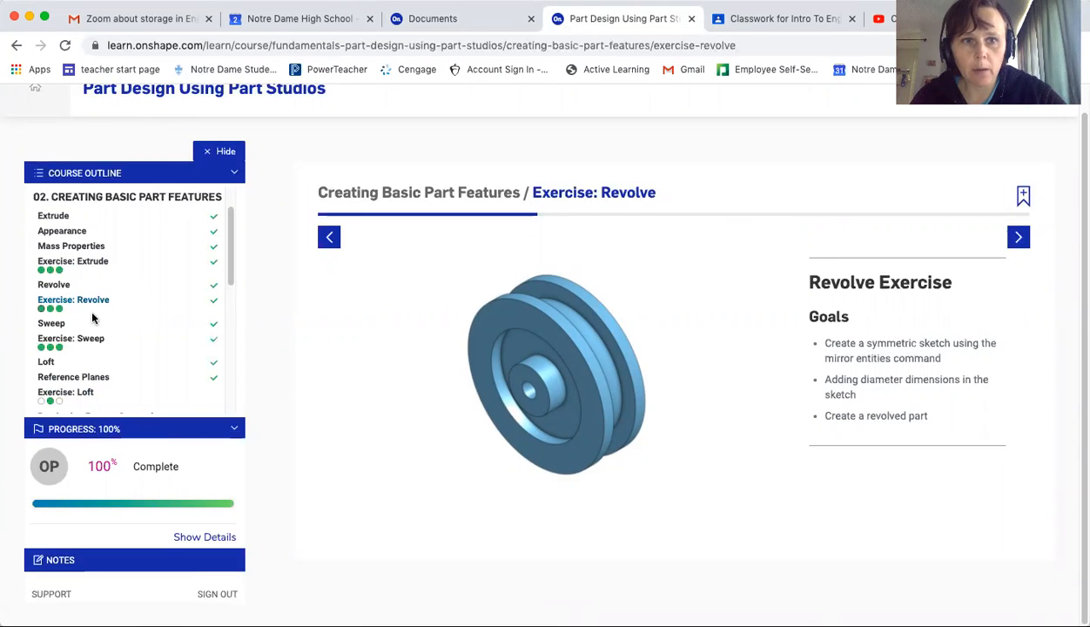
Create a new document named Revolve_OP
click(1017, 237)
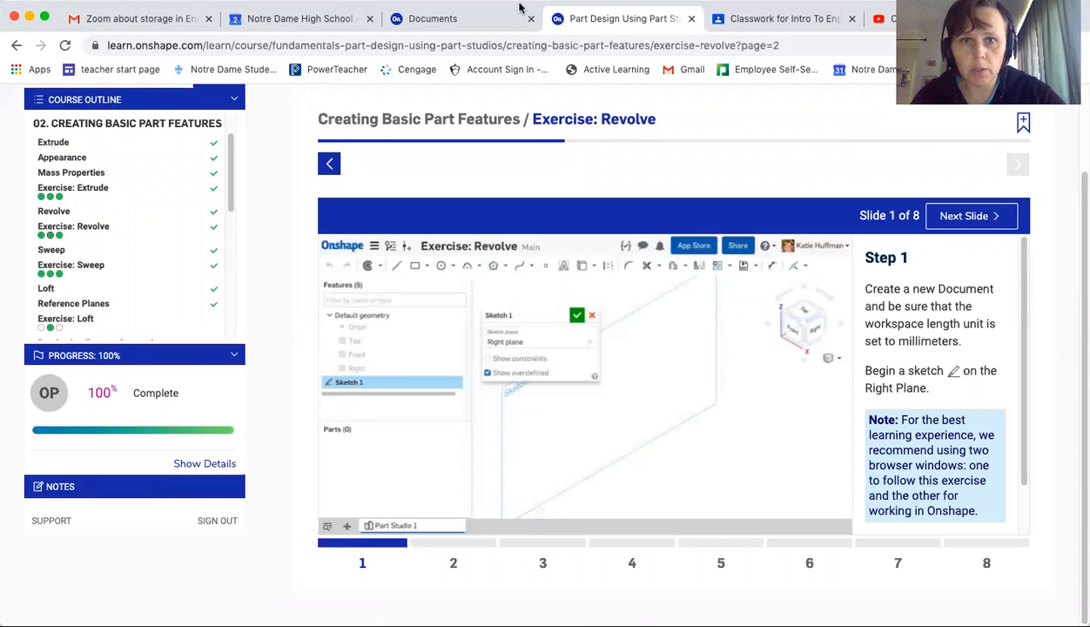
click(470, 20)
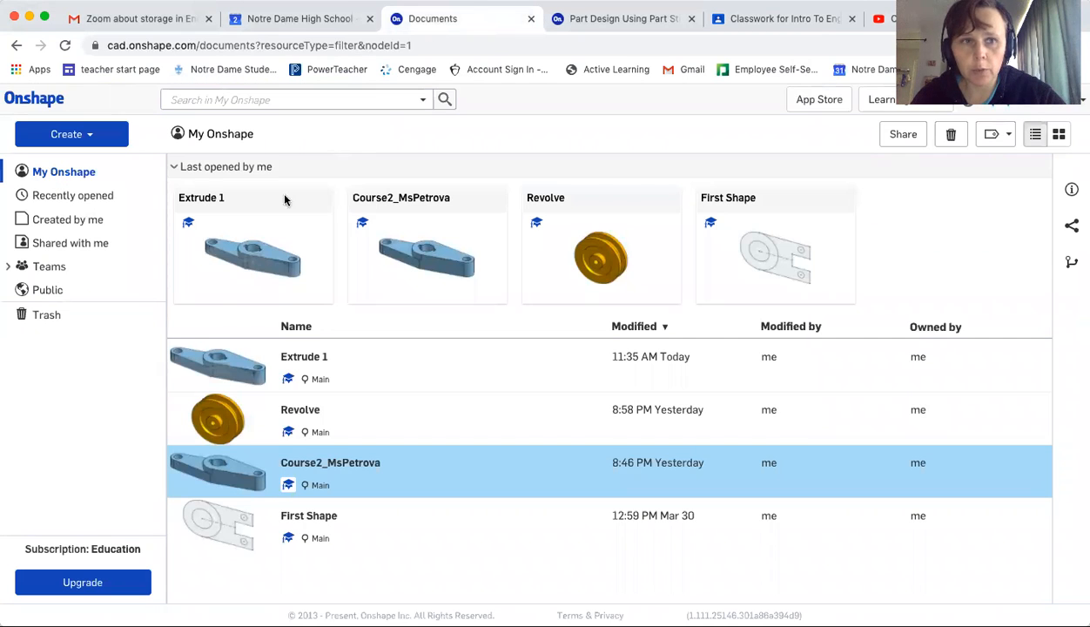
click(65, 135)
click(68, 161)
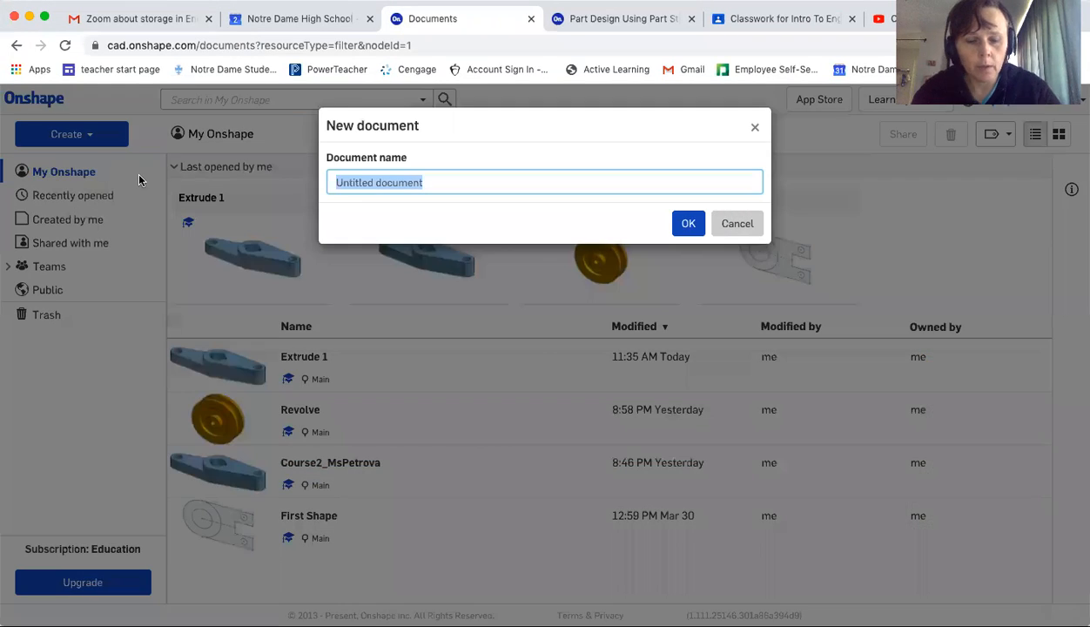
text(Revolve_OP)
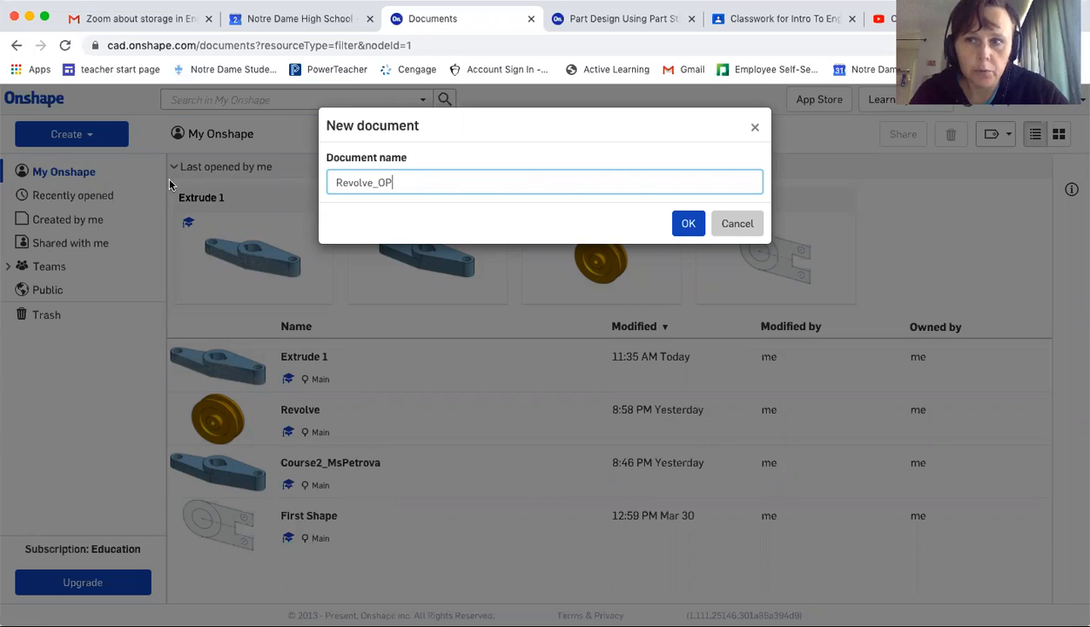
click(683, 228)
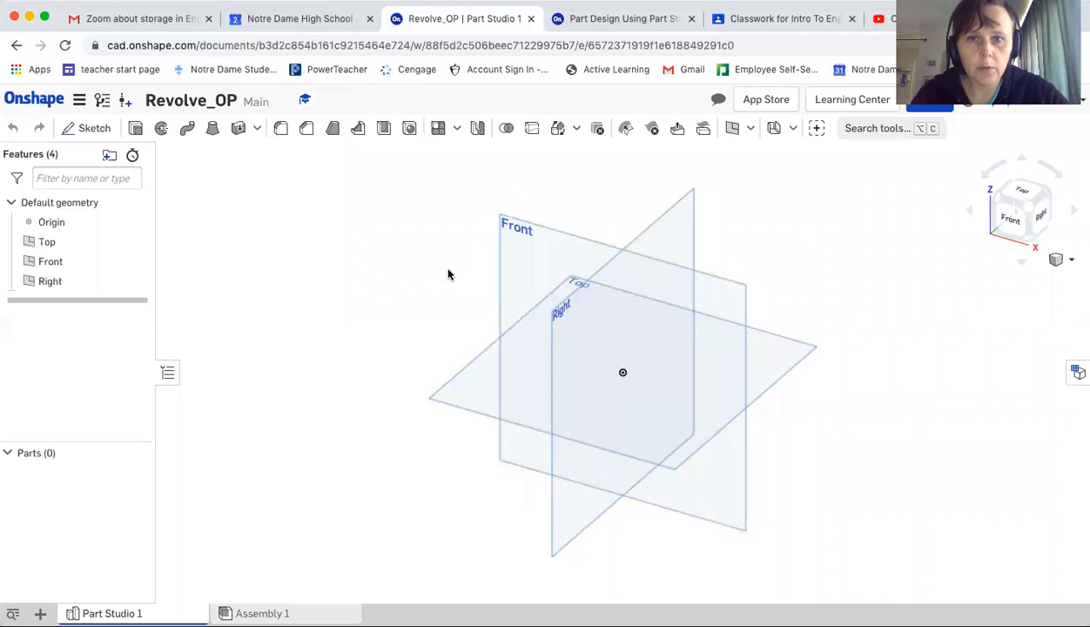
Set the workspace units to Millimeter for length and Kilogram for mass
click(631, 22)
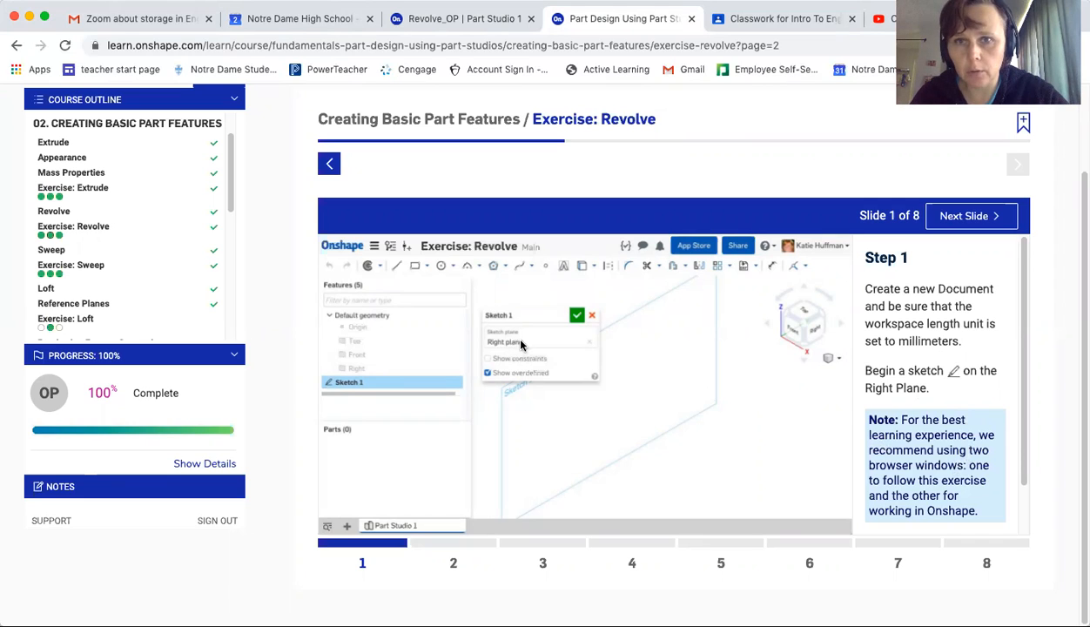
click(465, 19)
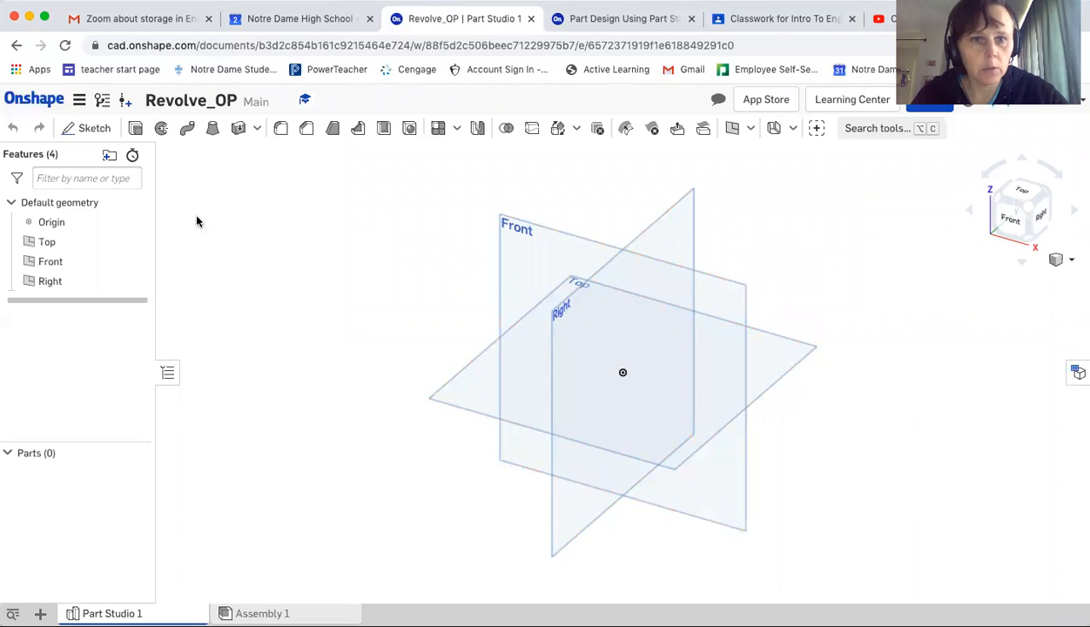
click(78, 103)
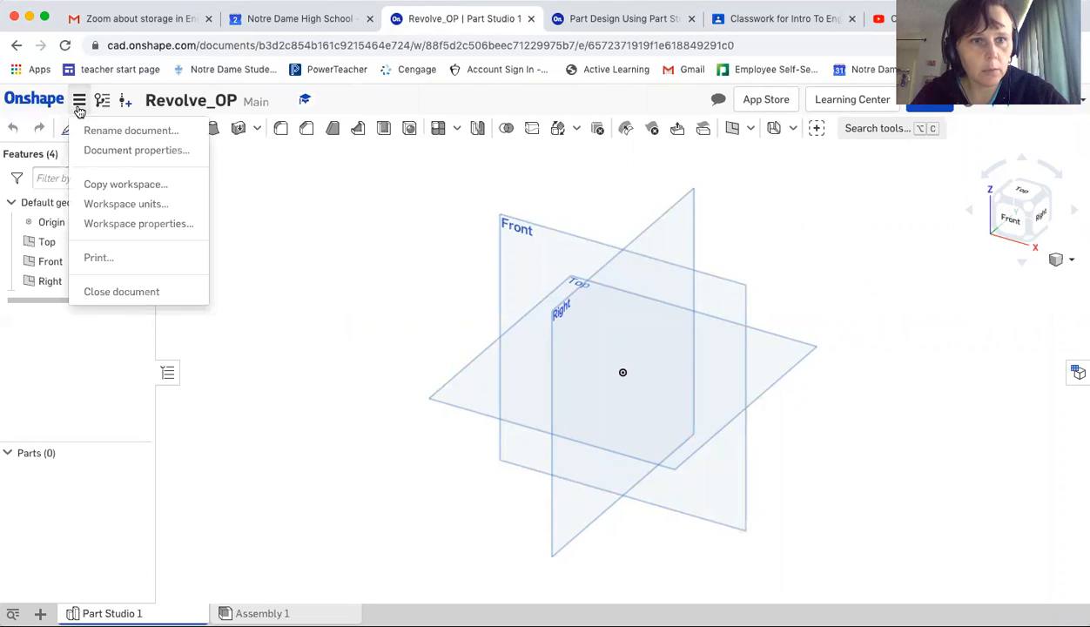
click(118, 204)
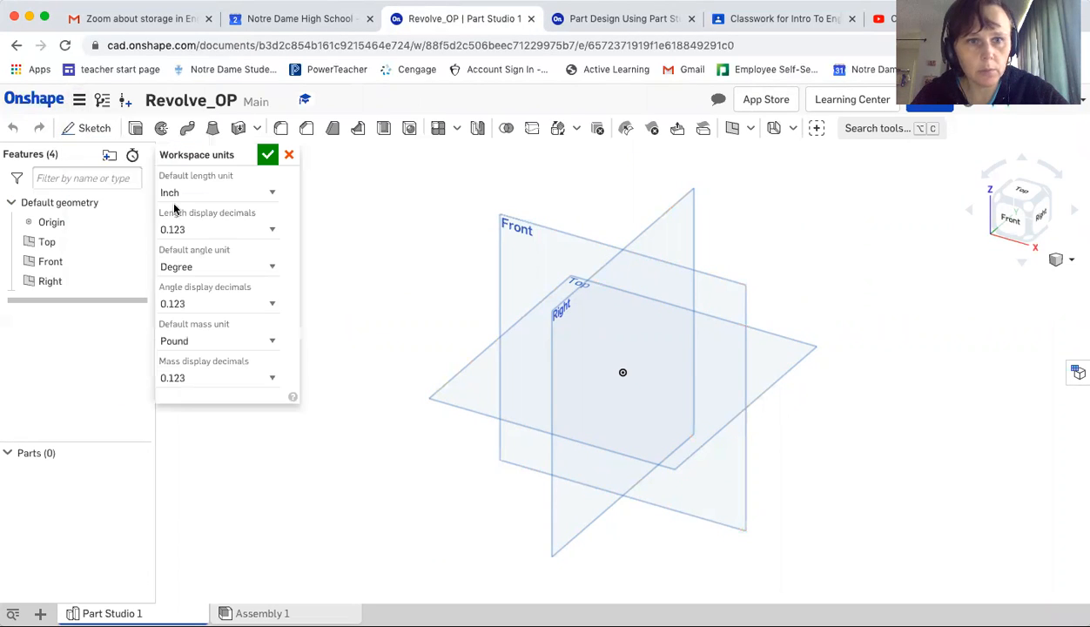
click(274, 193)
click(239, 217)
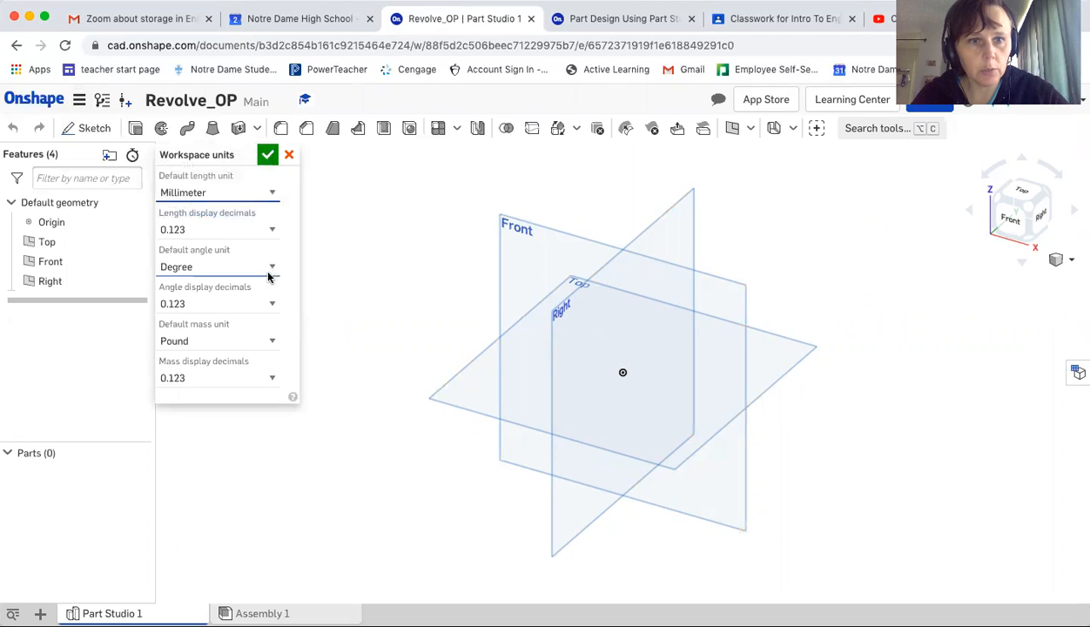
click(273, 345)
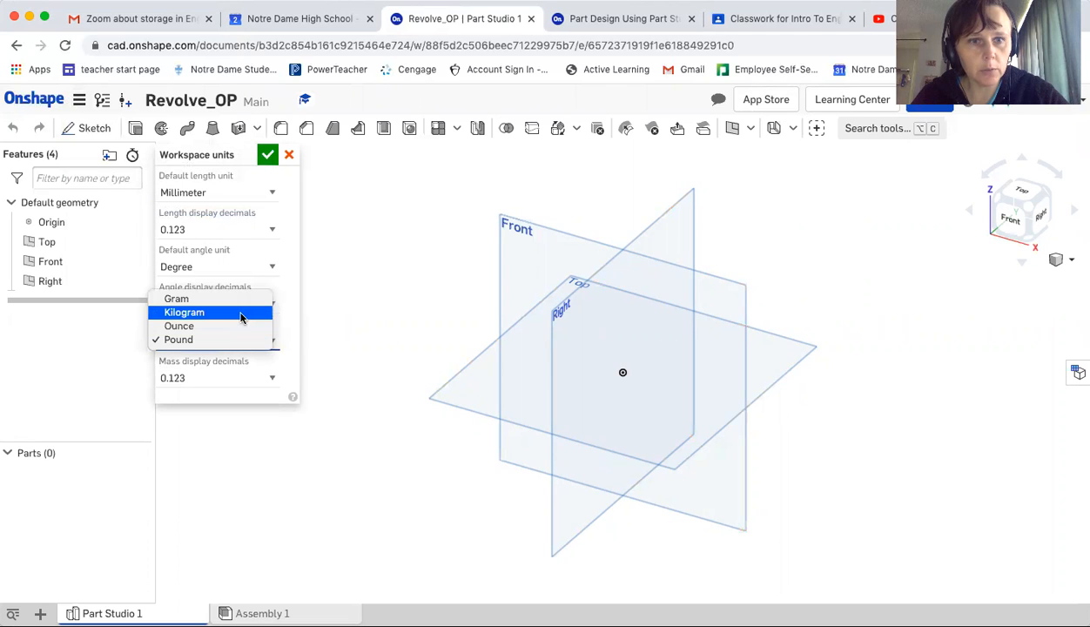
click(242, 313)
click(268, 155)
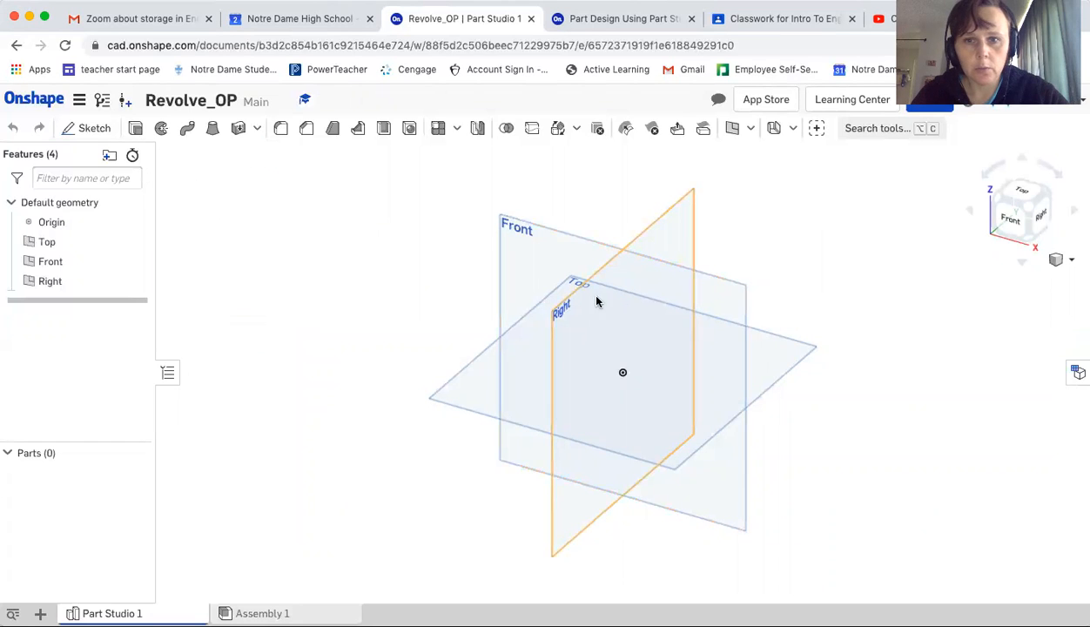
Start a new sketch on the Right plane and view it face-on
click(92, 130)
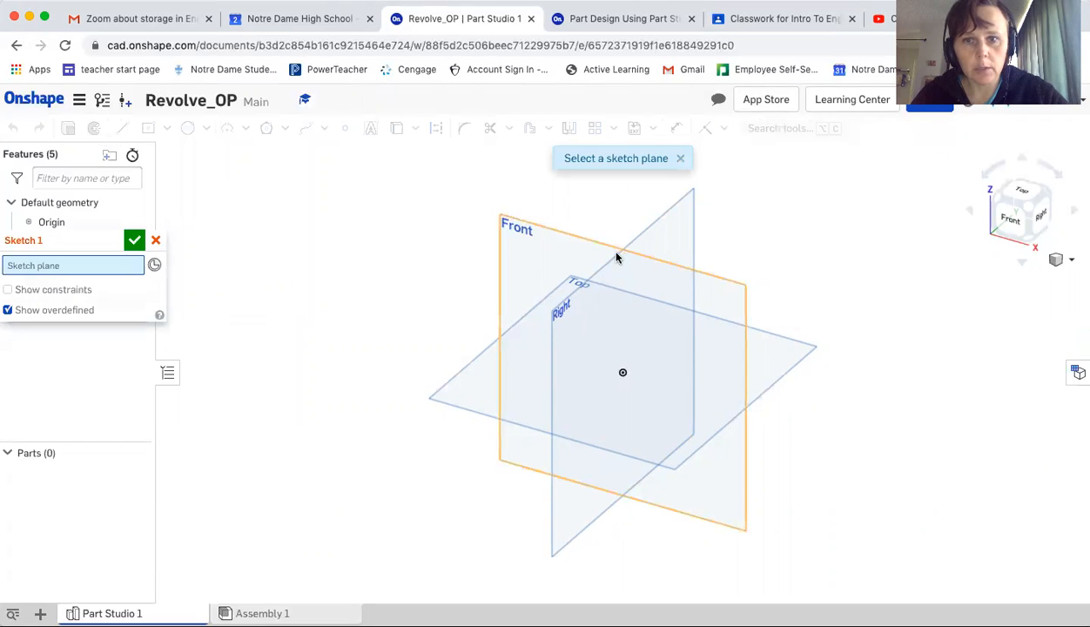
click(599, 274)
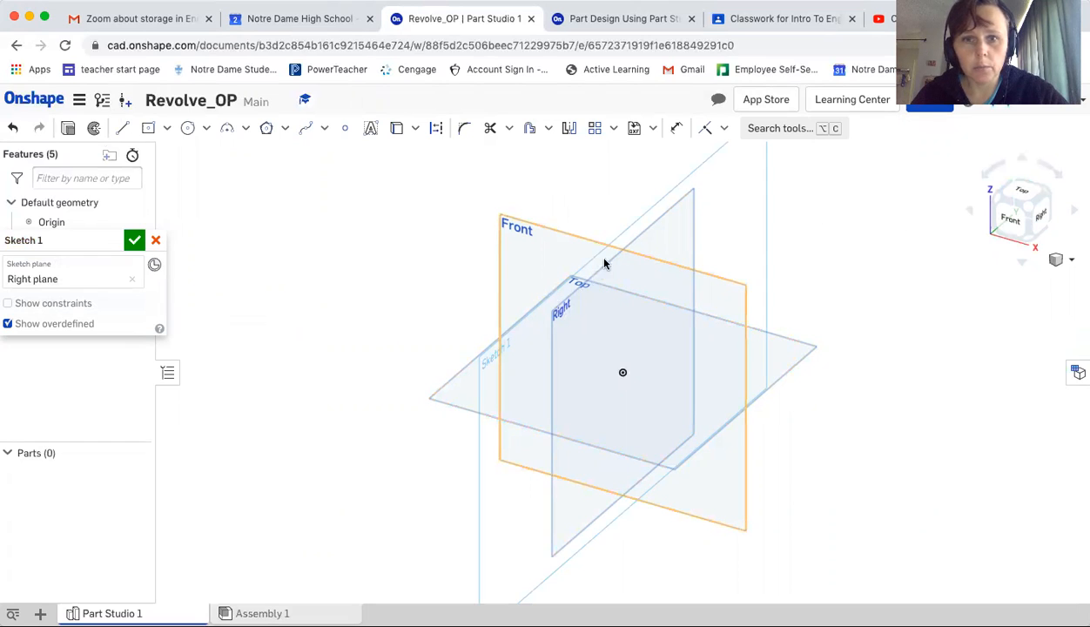
click(1043, 217)
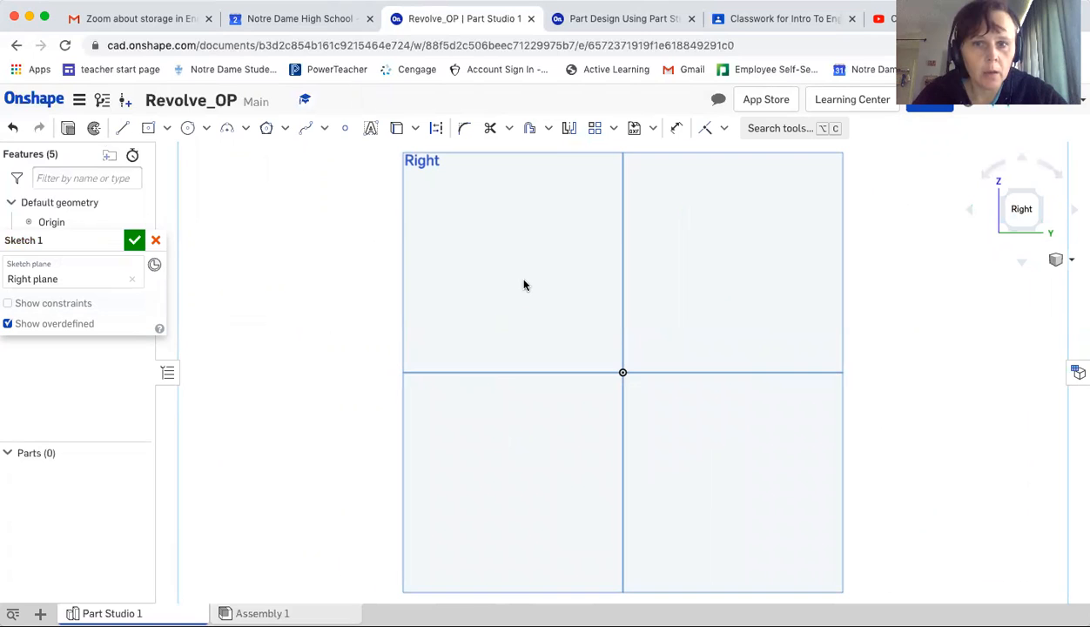
Draw a vertical construction line from the origin upward, about 64 mm long
click(607, 22)
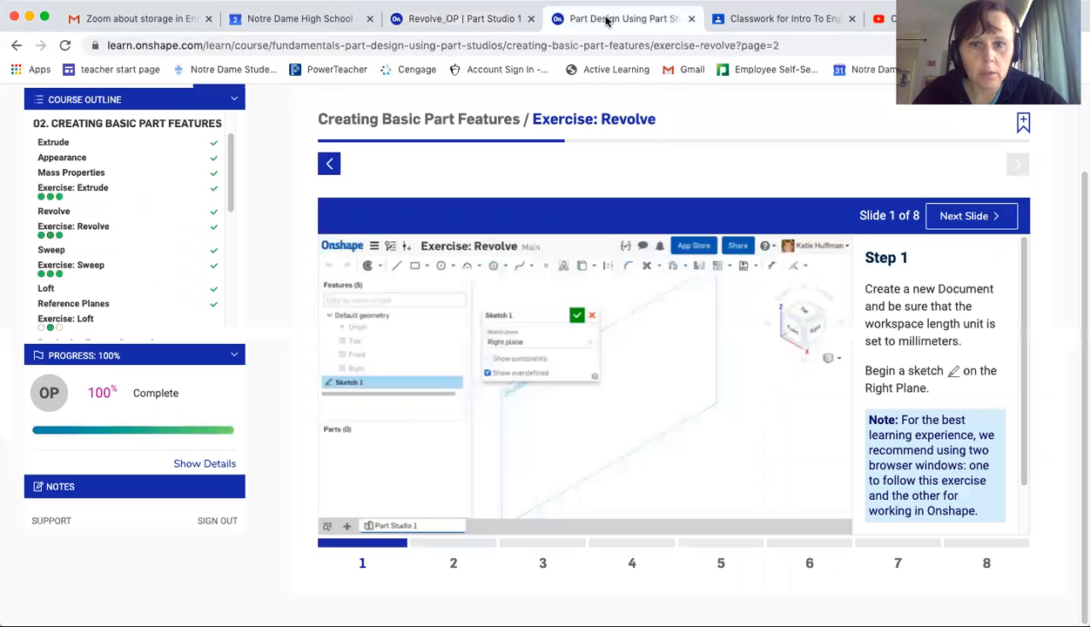
click(454, 564)
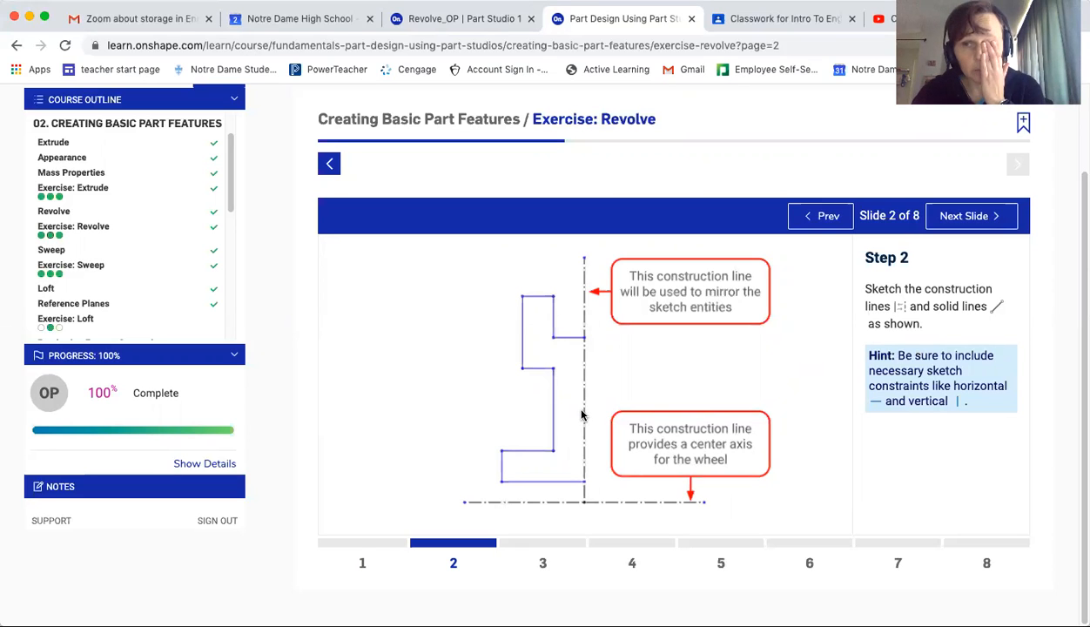
click(462, 28)
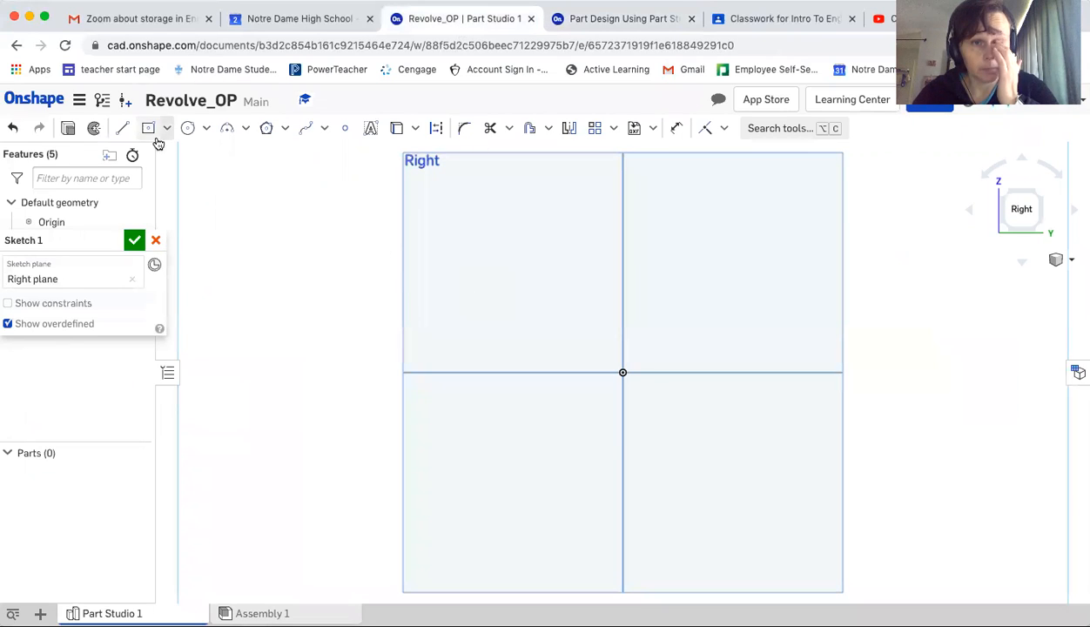
click(121, 131)
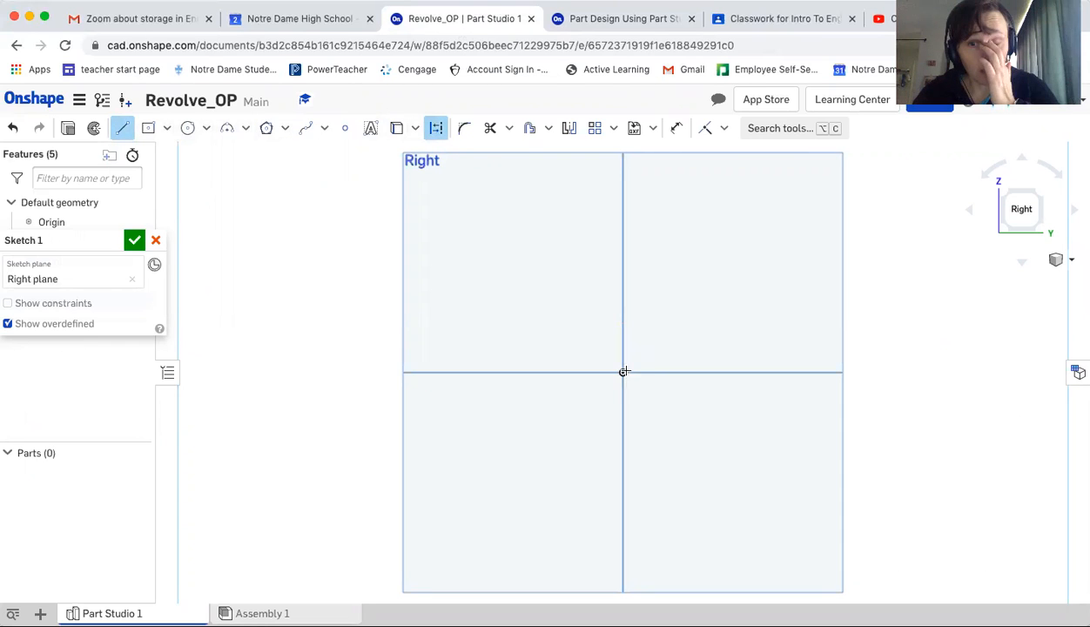
click(623, 372)
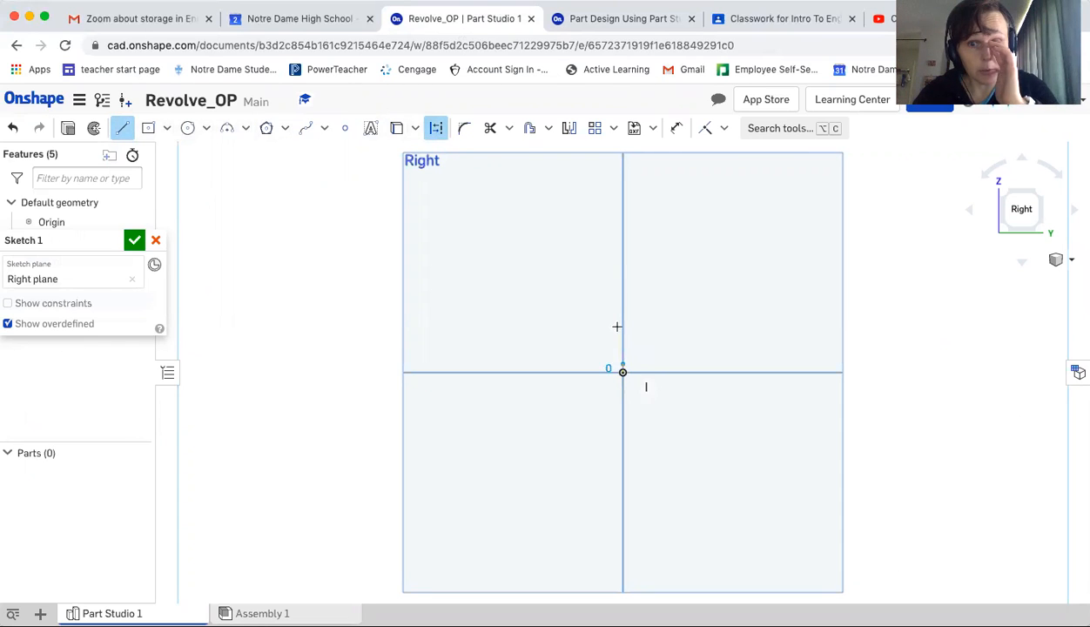
click(622, 188)
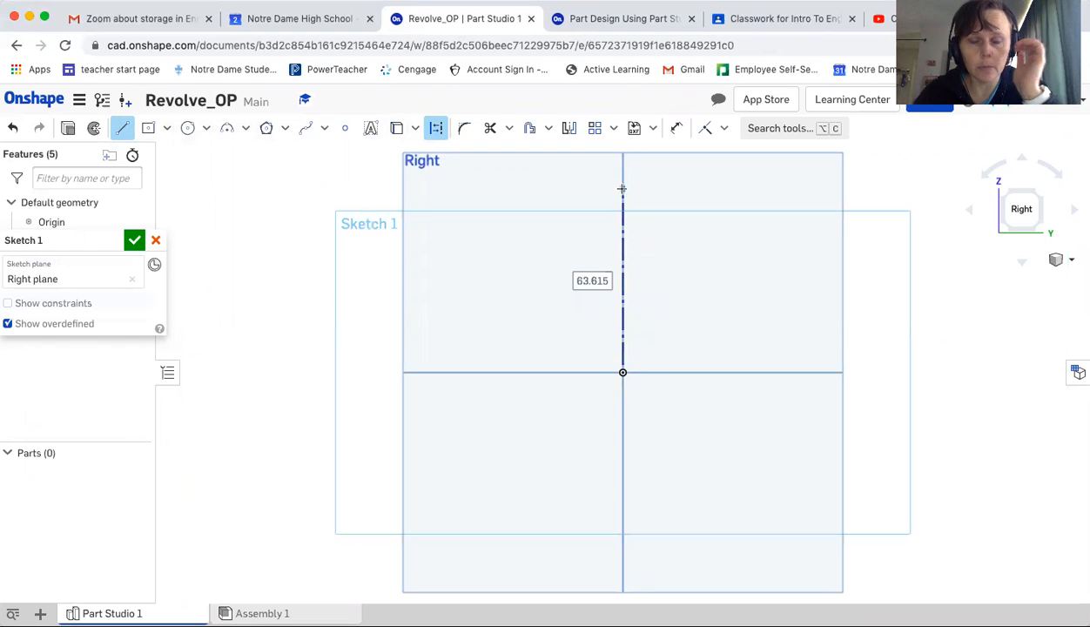
key(Escape)
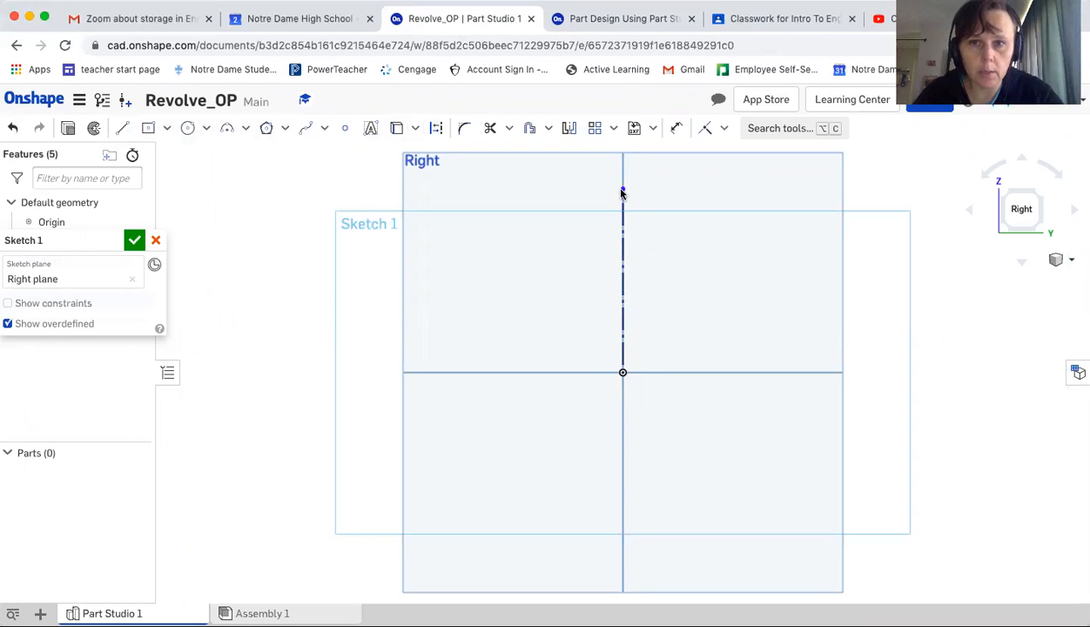
Draw a horizontal construction line through the origin, about 93 mm long
click(123, 130)
click(436, 128)
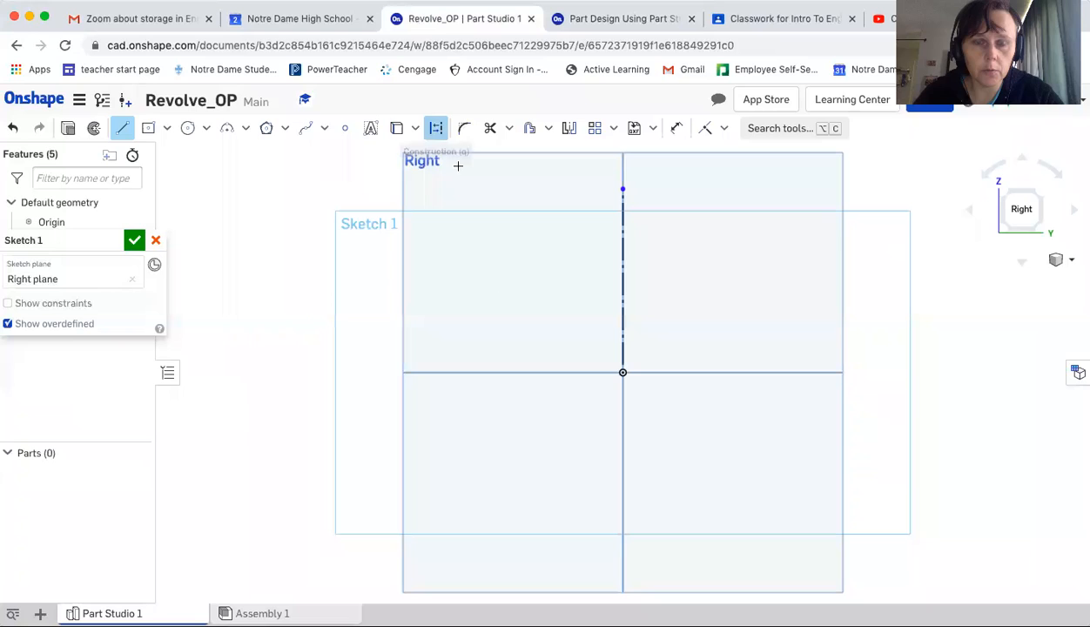
click(486, 372)
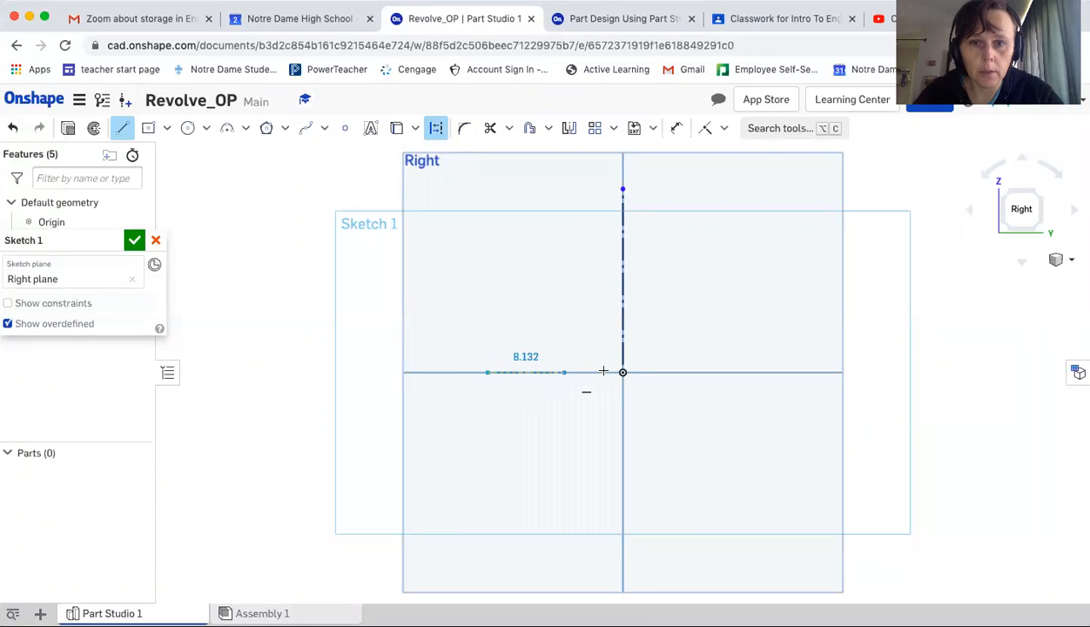
click(754, 371)
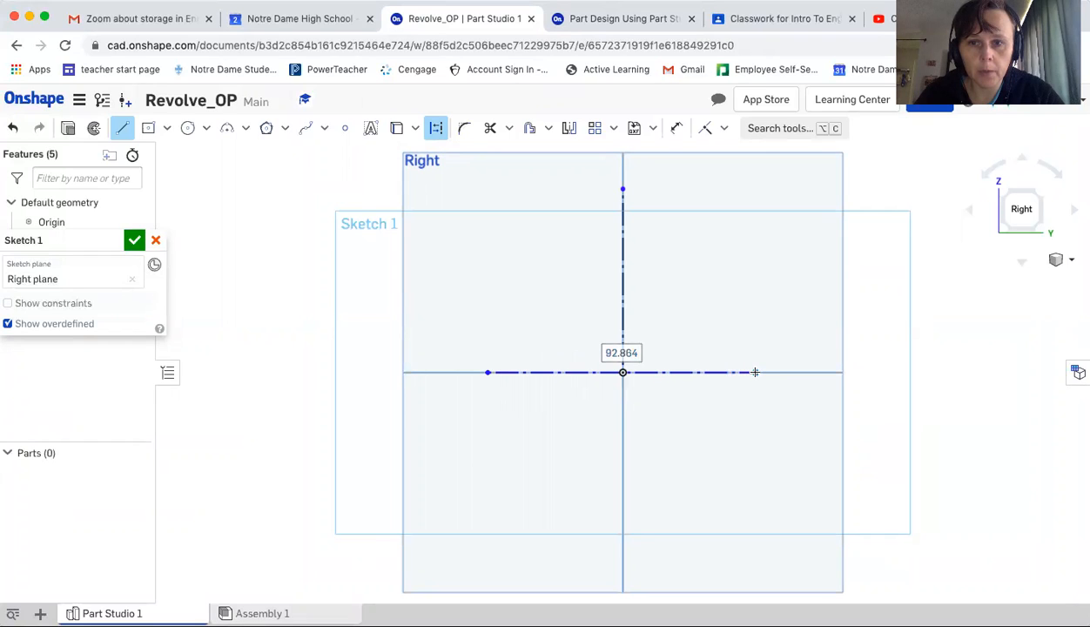
key(Escape)
Draw a stepped solid-line profile of seven segments left of the vertical construction line, starting and ending on it
click(123, 129)
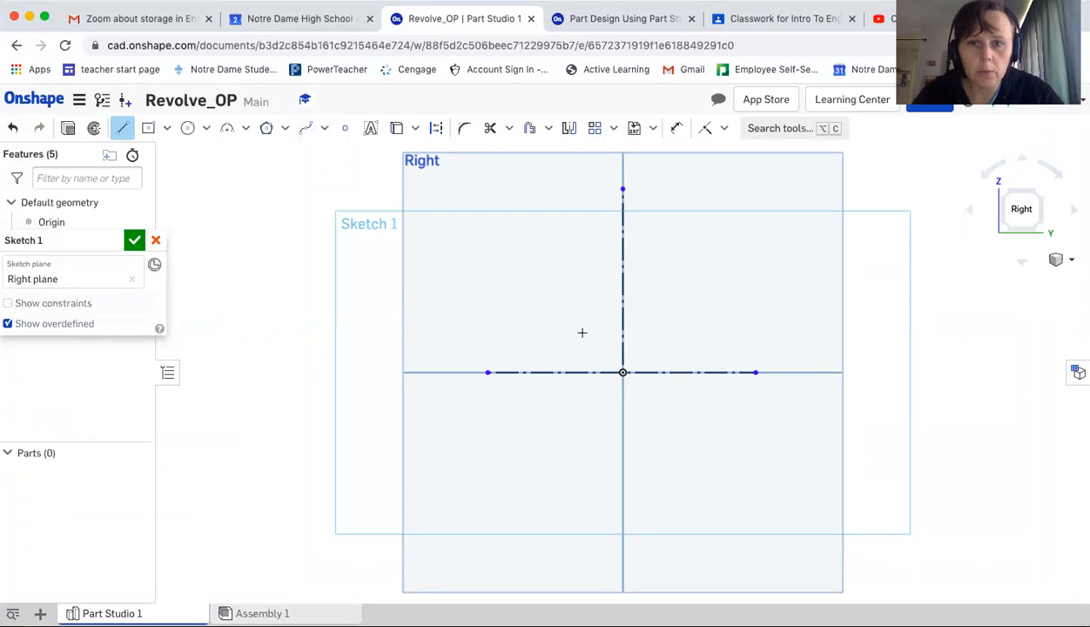
click(621, 18)
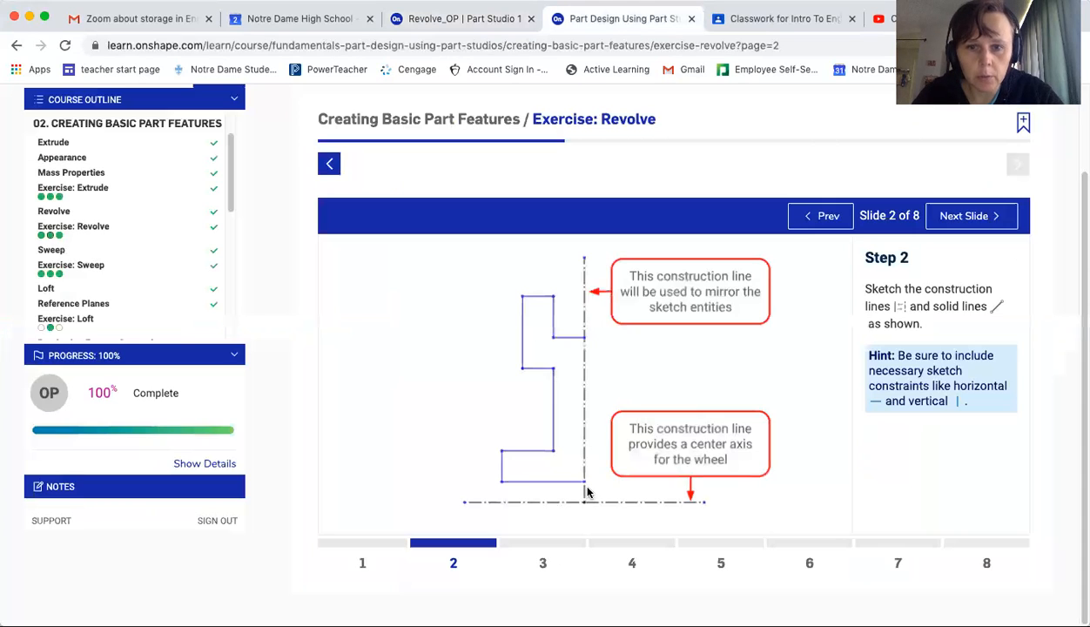
click(503, 20)
click(622, 341)
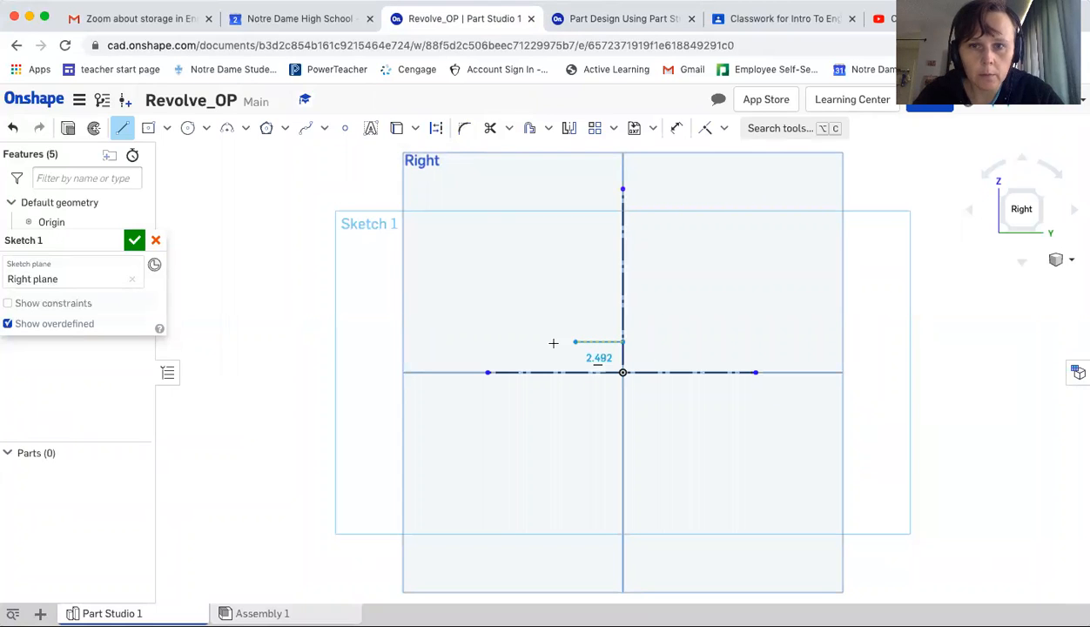
click(492, 341)
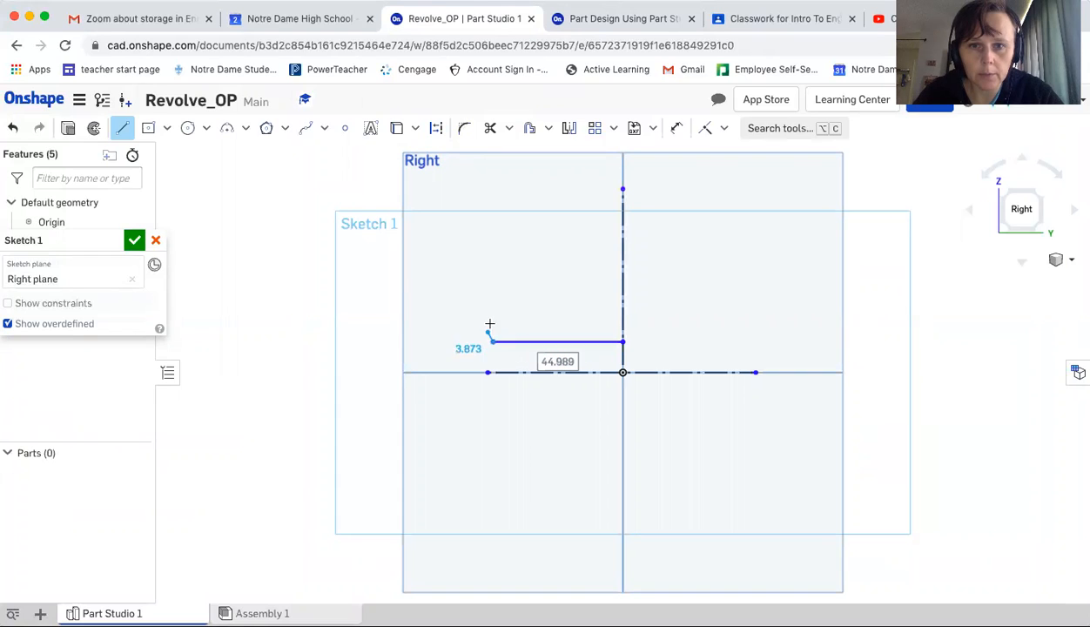
click(492, 311)
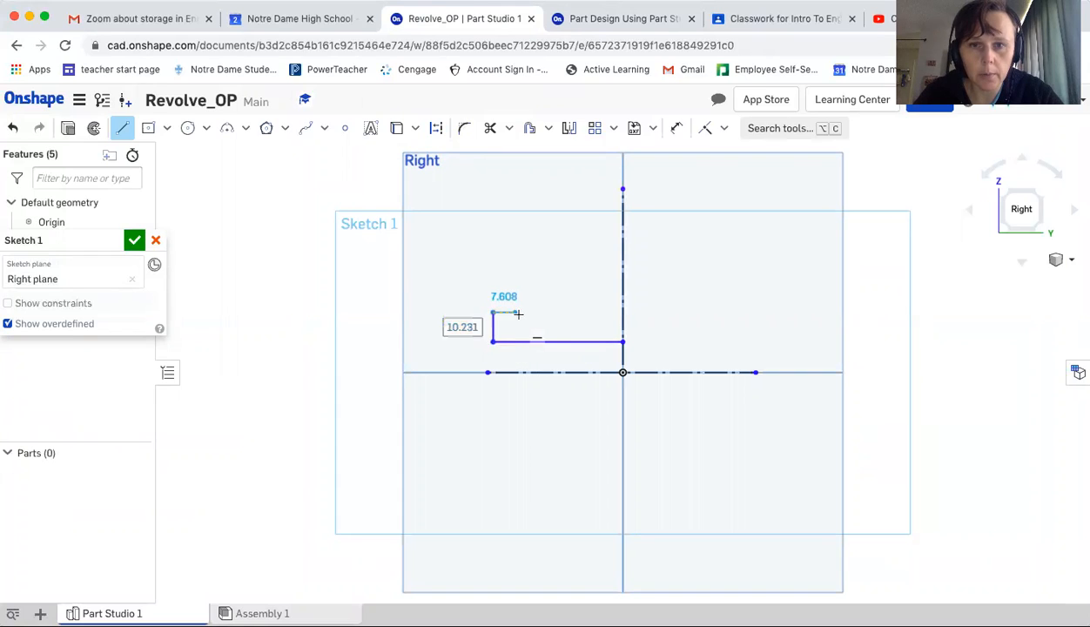
click(538, 312)
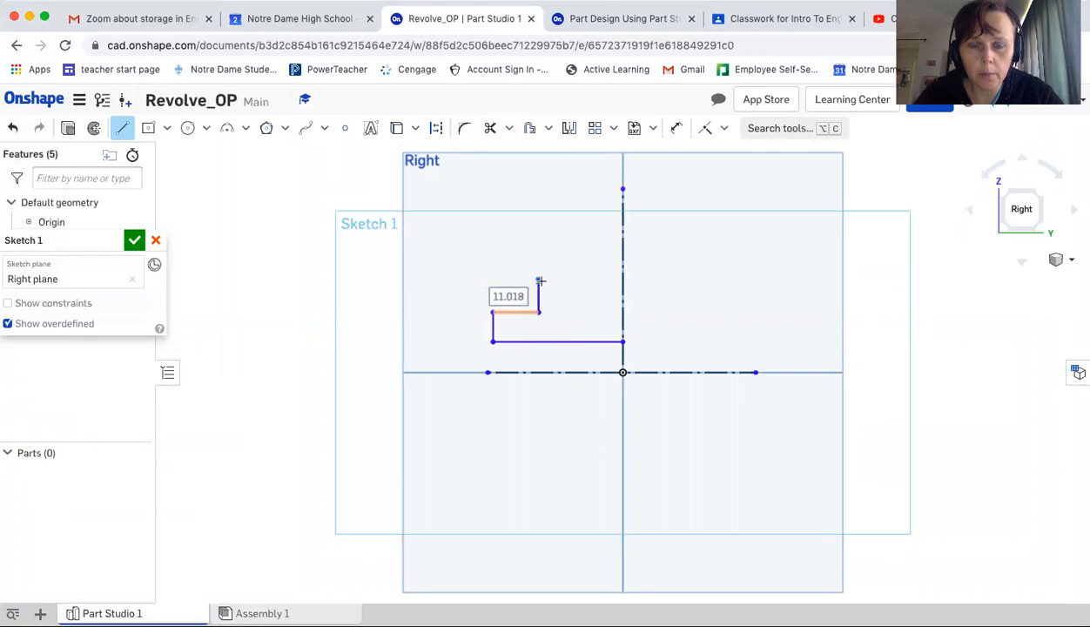
click(539, 281)
click(516, 279)
click(516, 255)
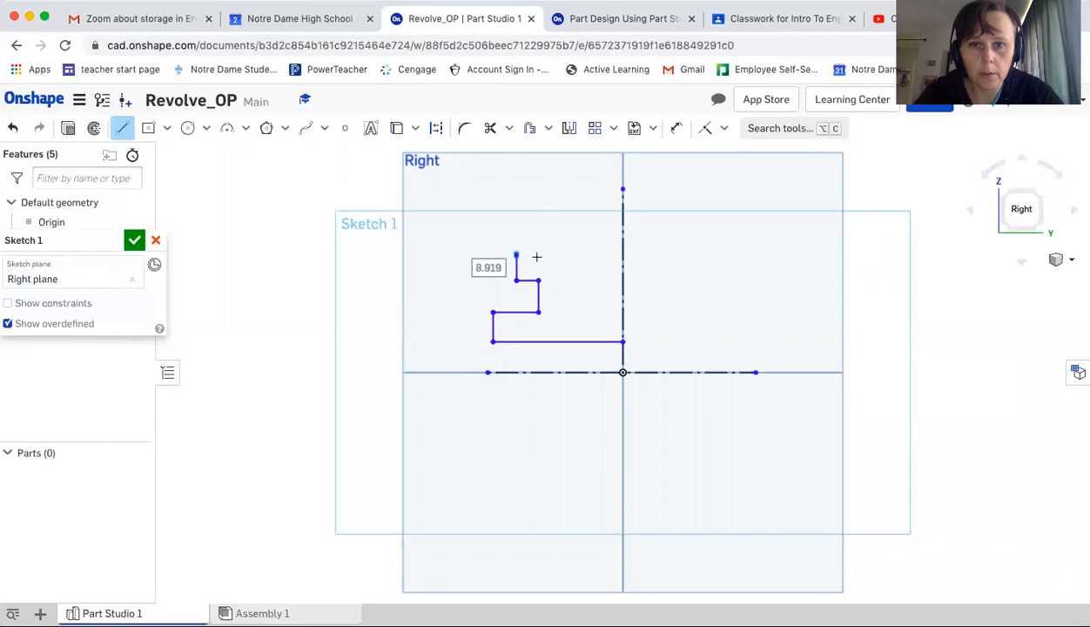
click(619, 254)
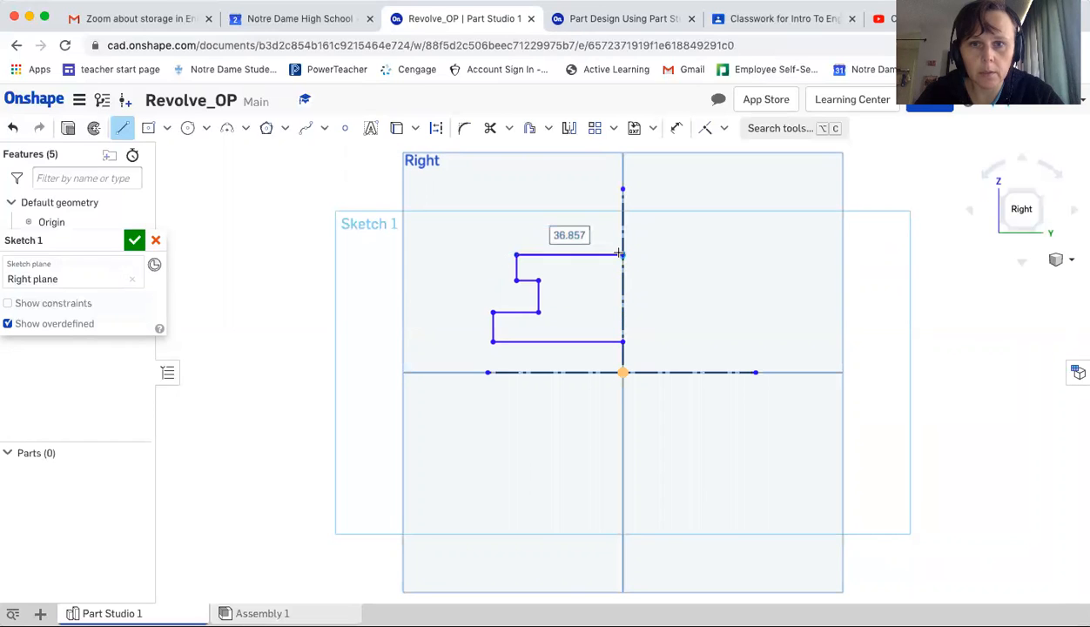
key(Escape)
click(594, 19)
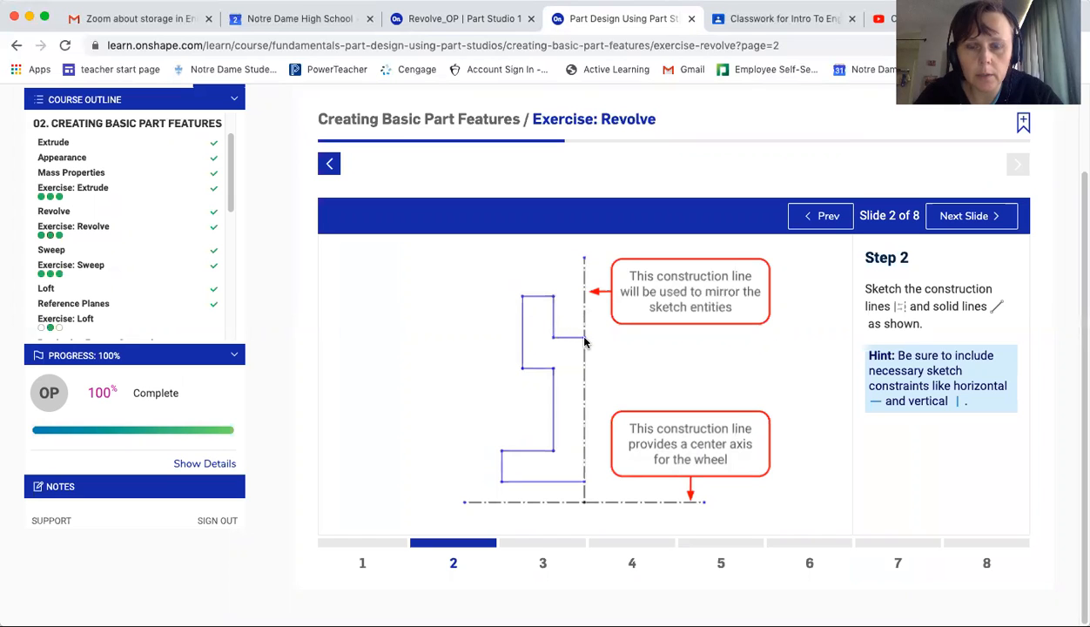
click(507, 25)
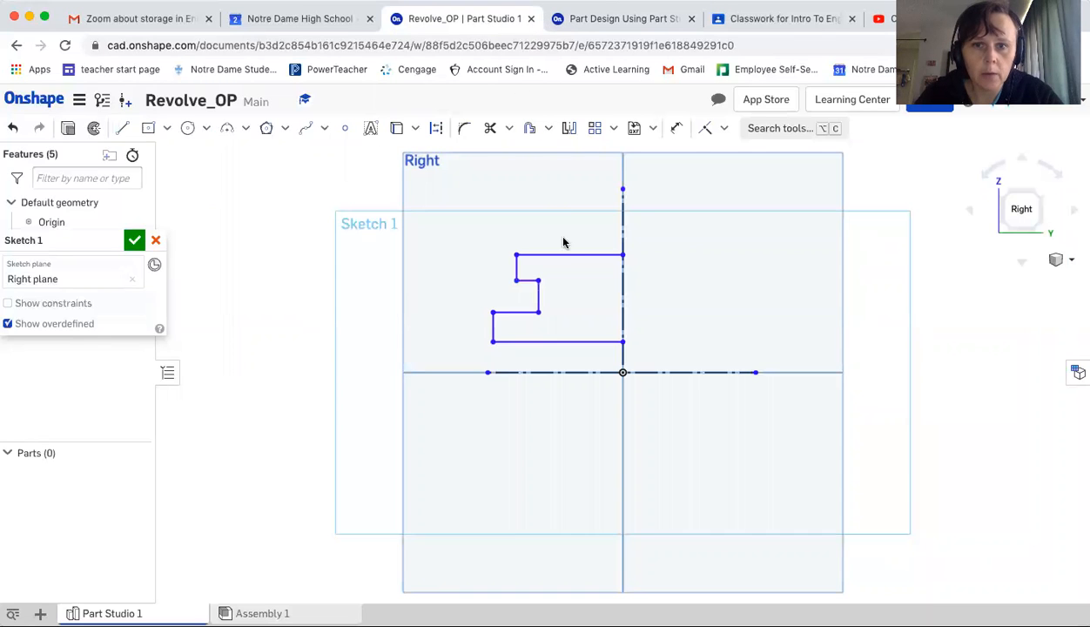
Undo the top profile segment and redraw it as a three-segment step, about 16, 4 and 21 mm, ending on the vertical construction line
click(13, 130)
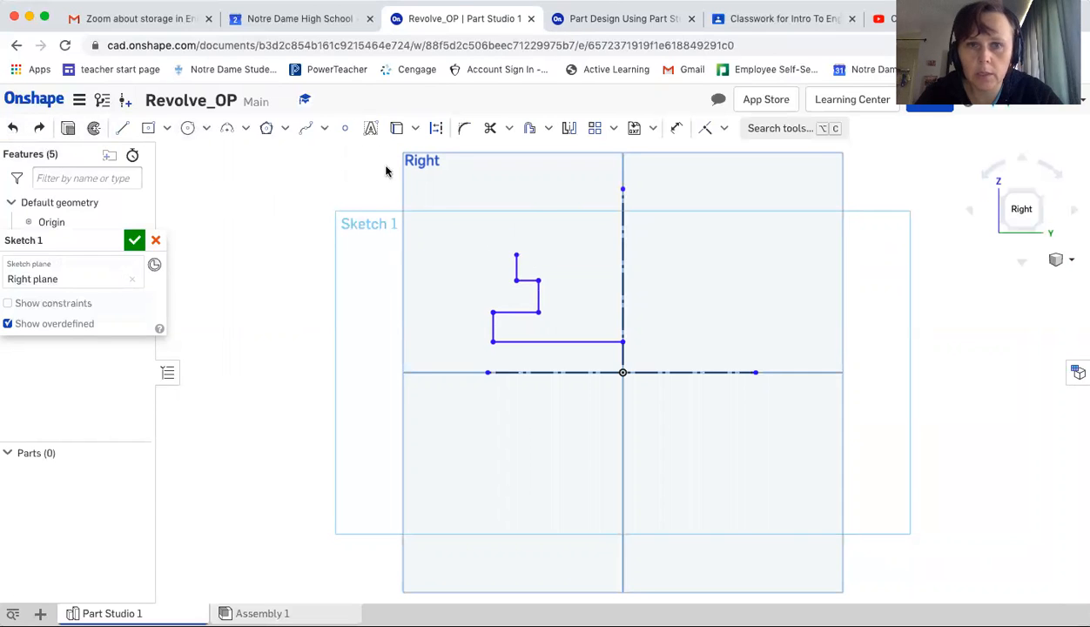
click(124, 128)
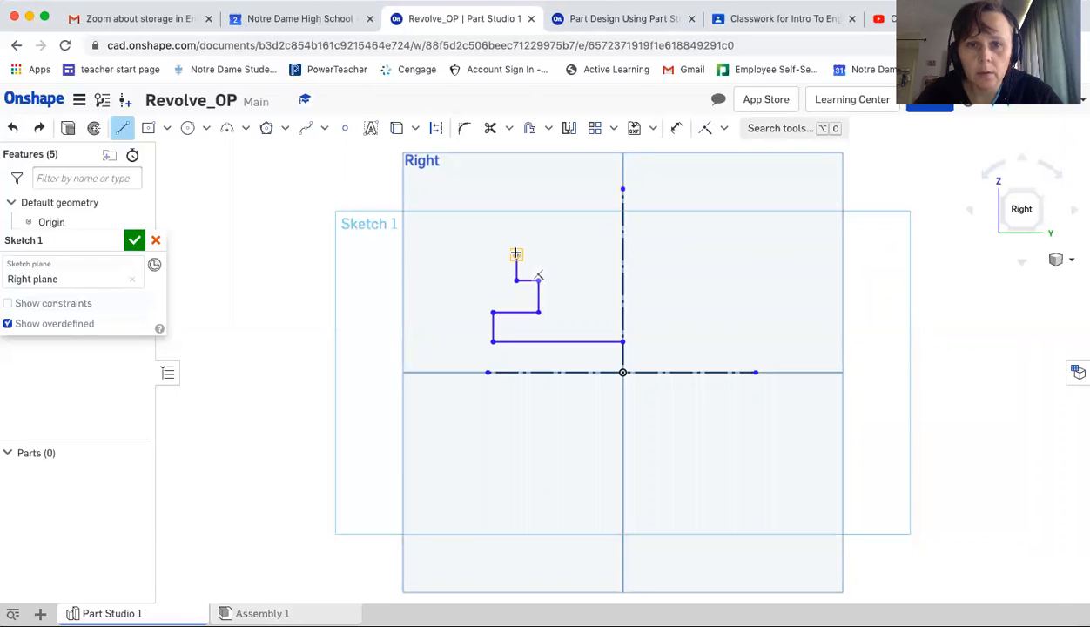
click(516, 253)
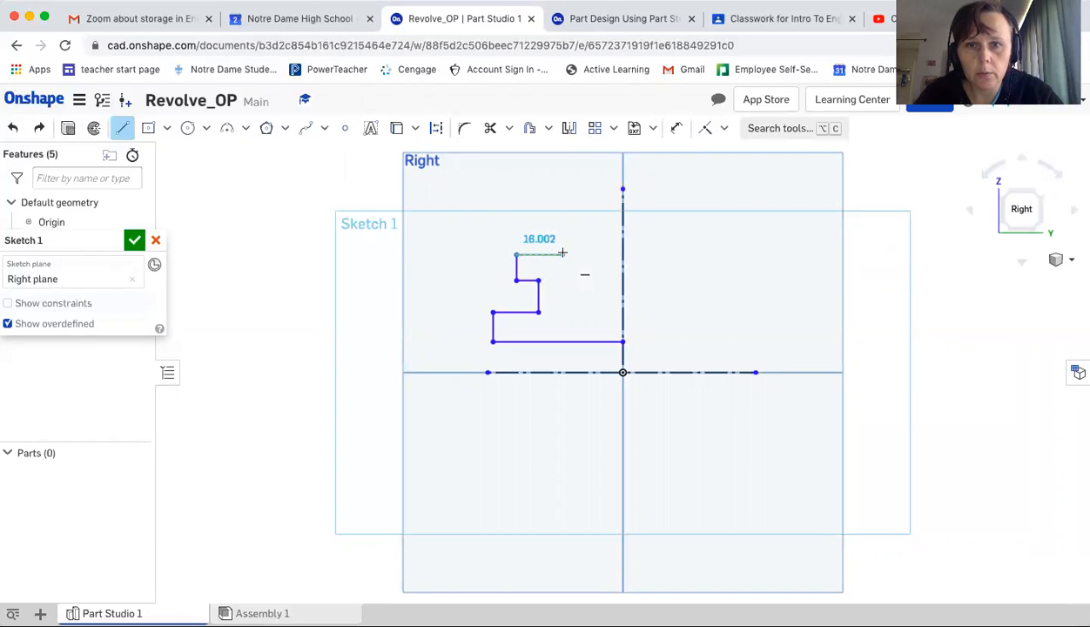
click(562, 253)
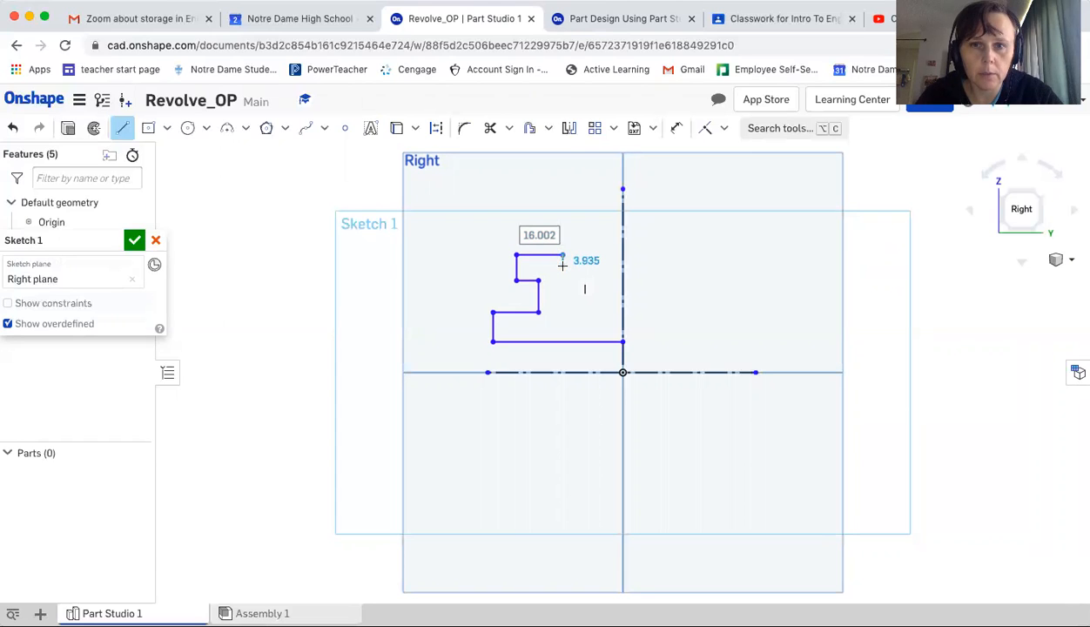
click(570, 265)
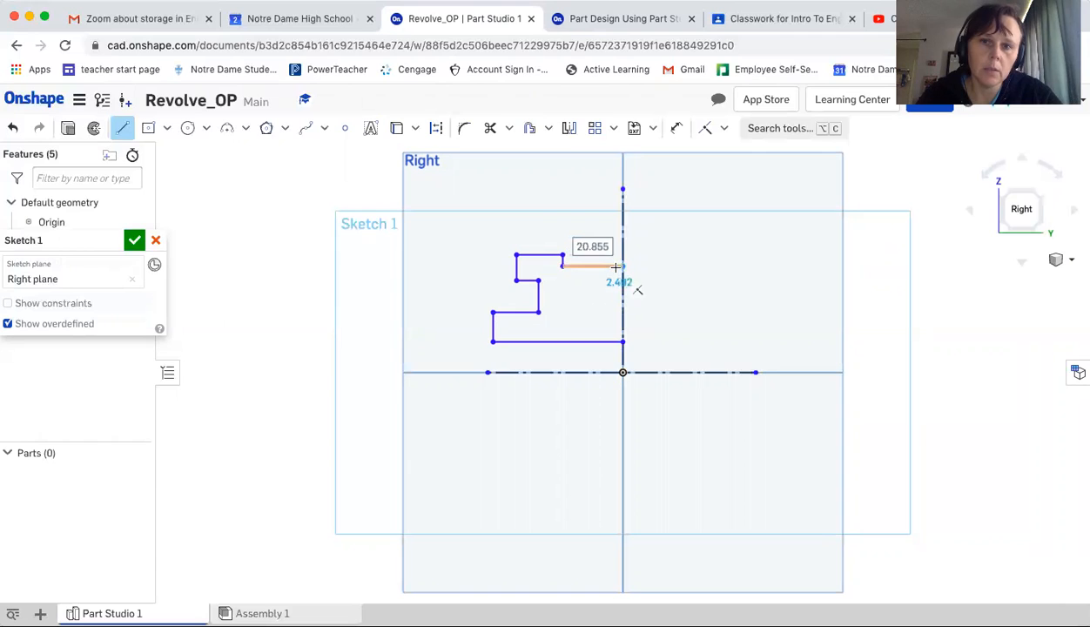
click(621, 265)
key(Escape)
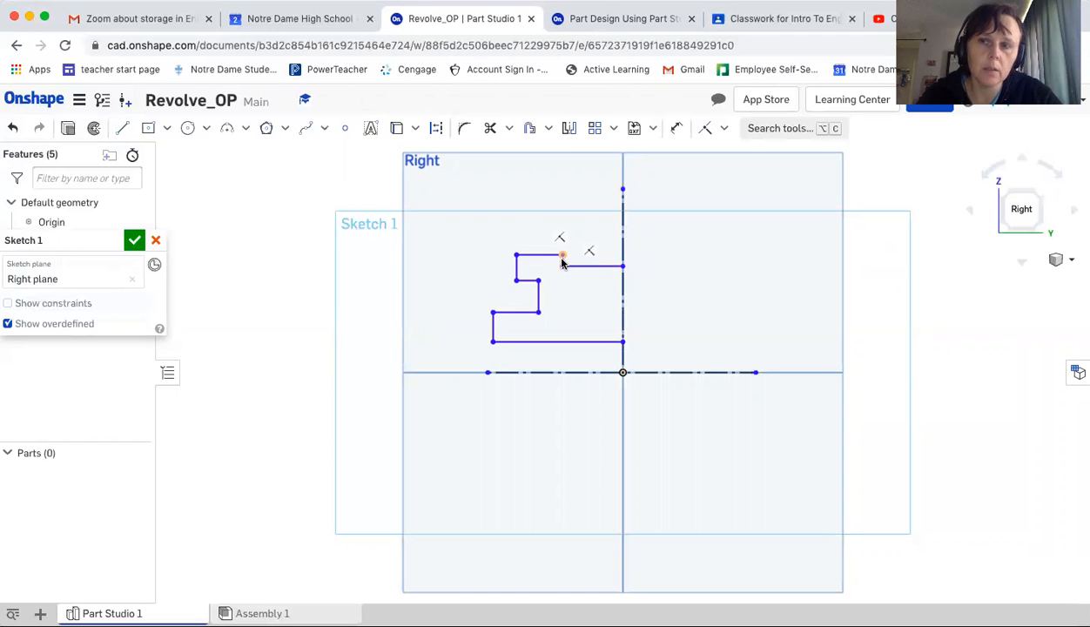
Compare the sketch with the tutorial's Step 2 slide and read the Step 3 mirroring instructions
click(612, 18)
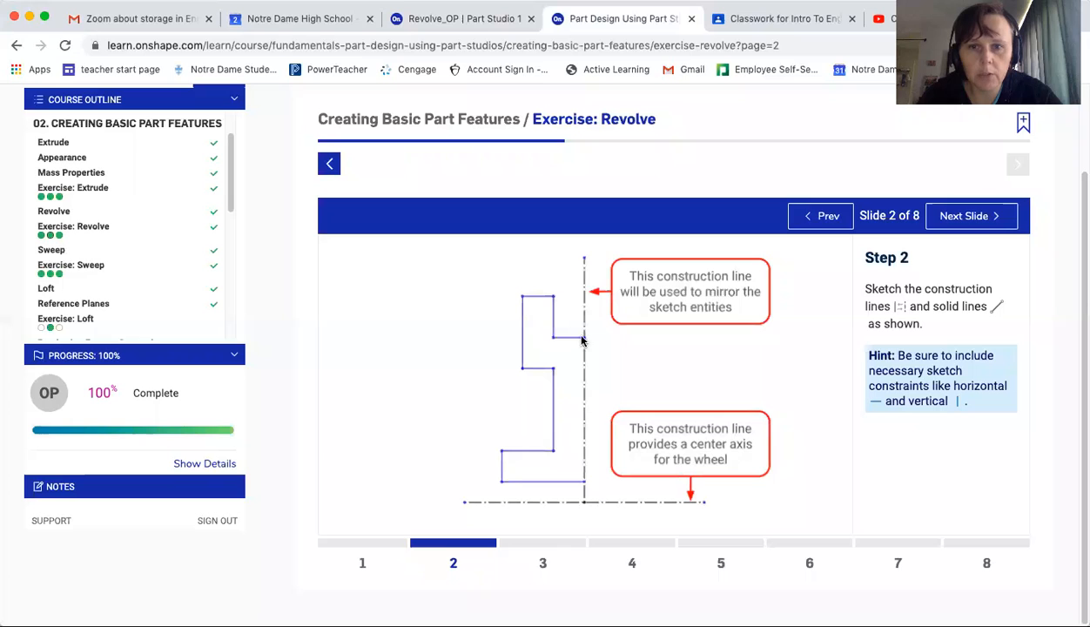
click(461, 21)
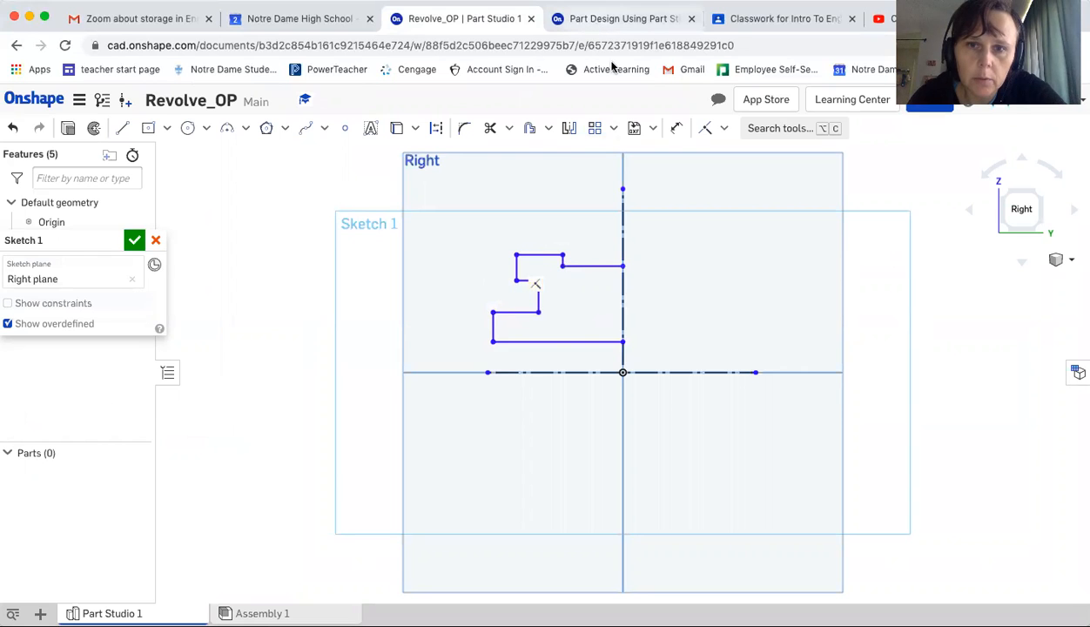
click(616, 18)
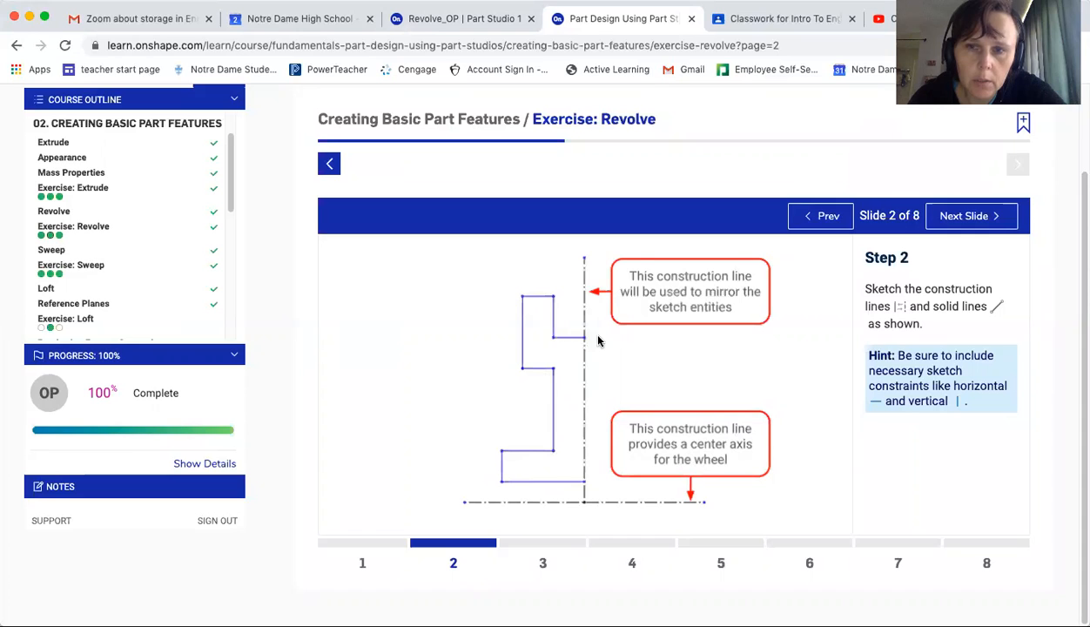
click(467, 20)
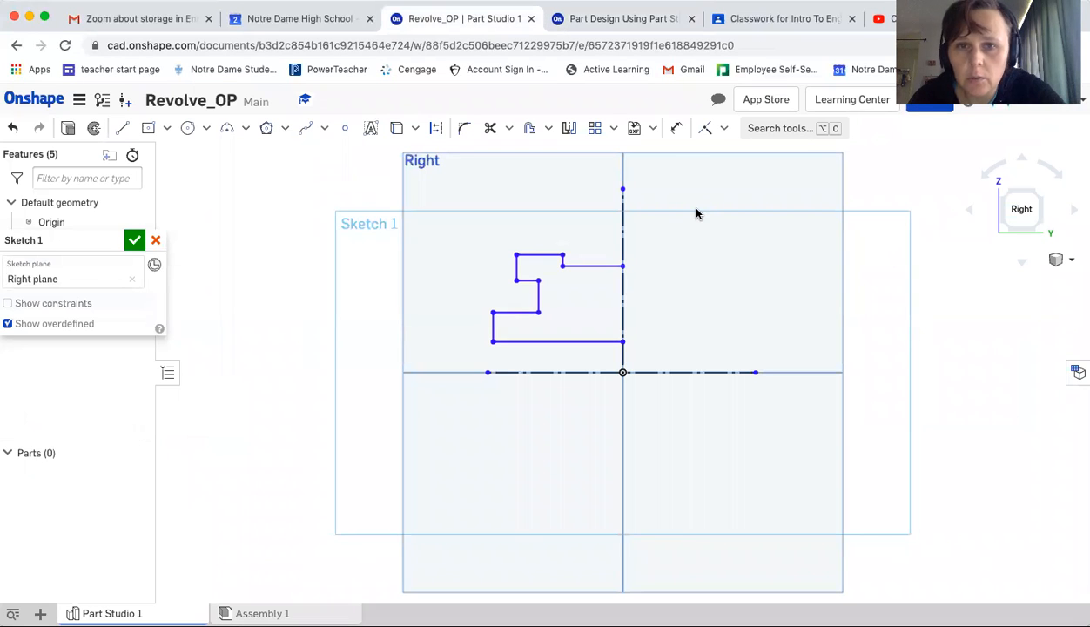
click(652, 19)
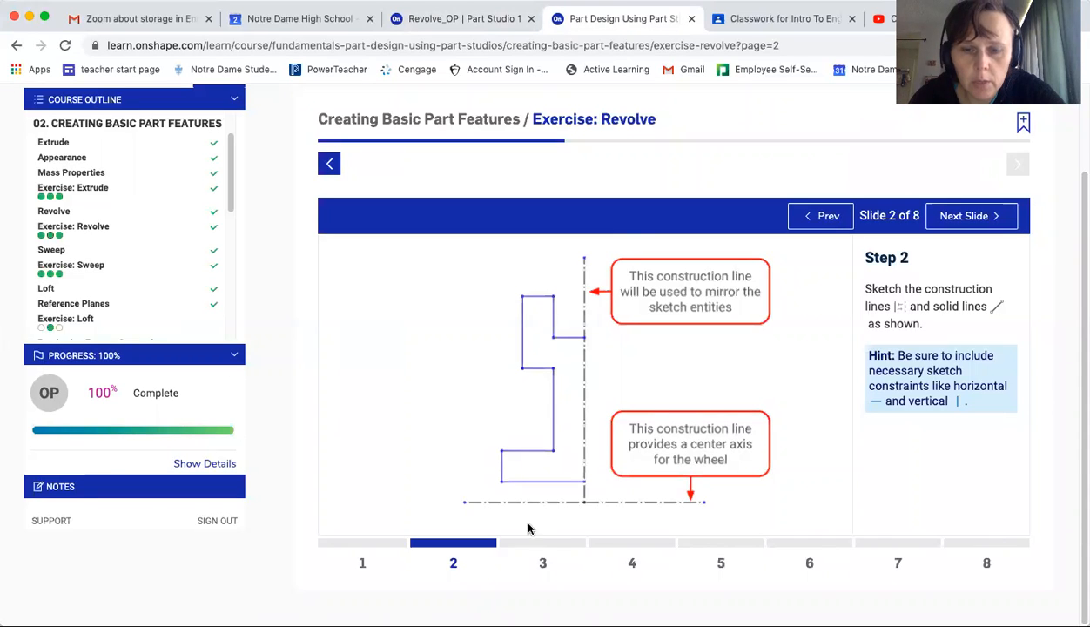
click(543, 564)
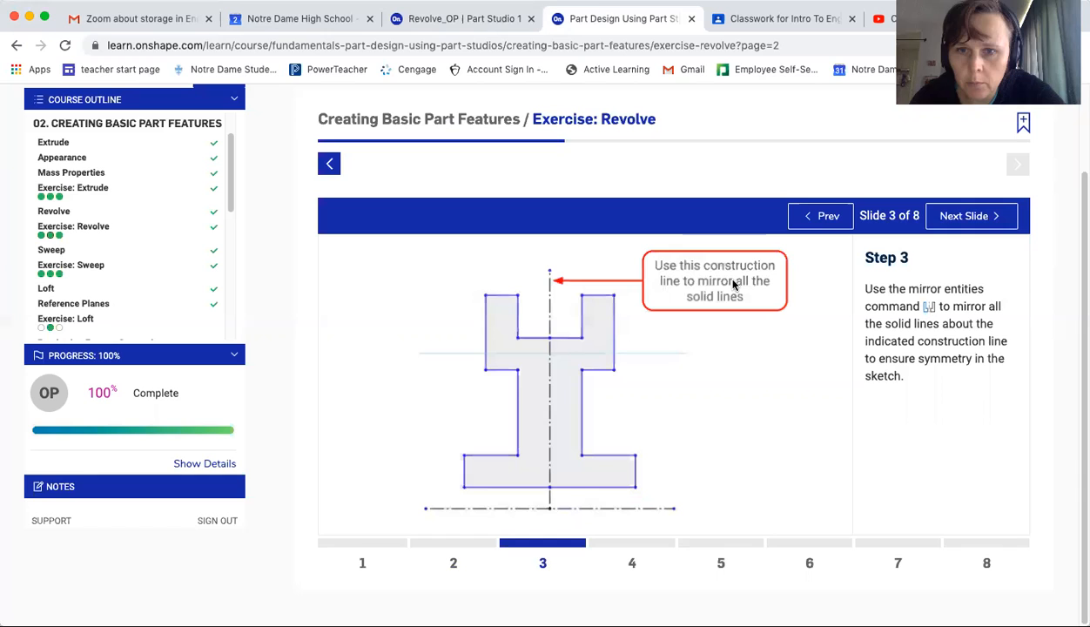
click(477, 18)
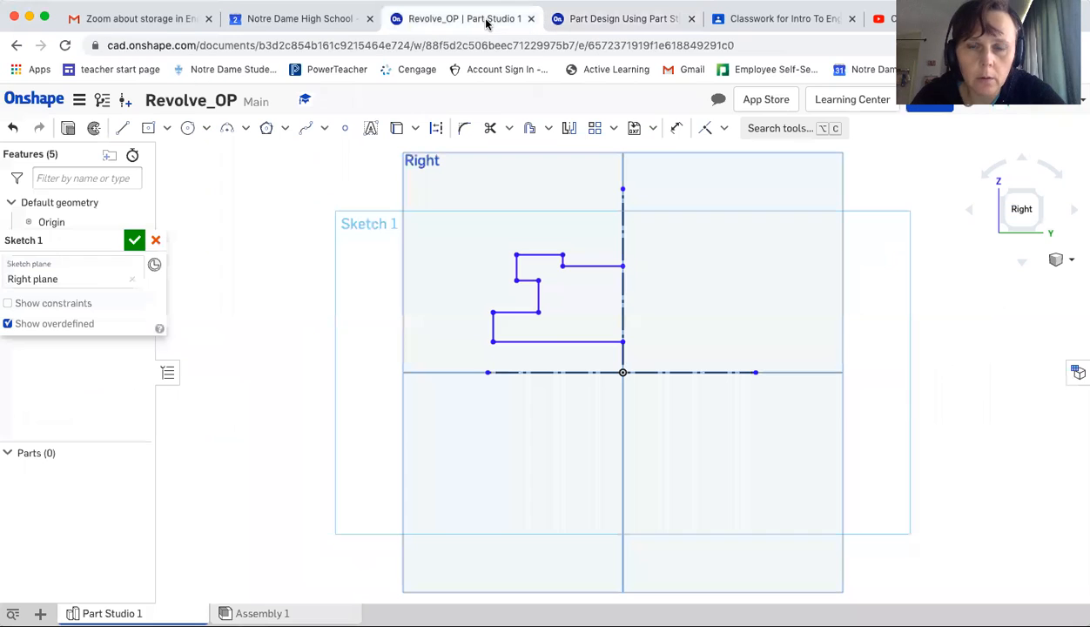
Mirror all the solid profile lines about the vertical construction line
click(568, 129)
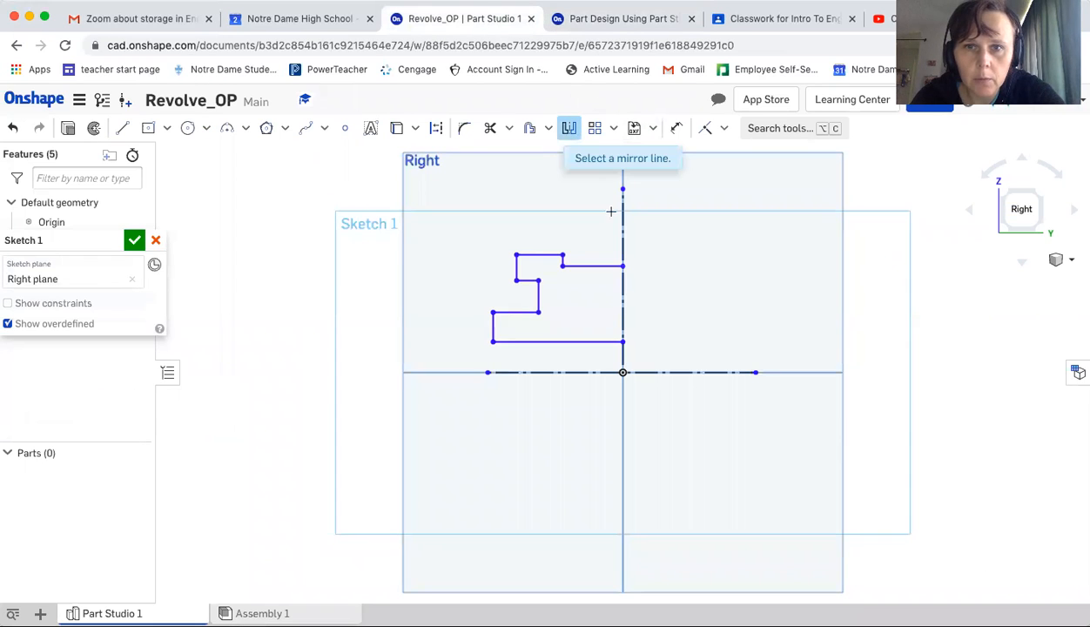
click(622, 223)
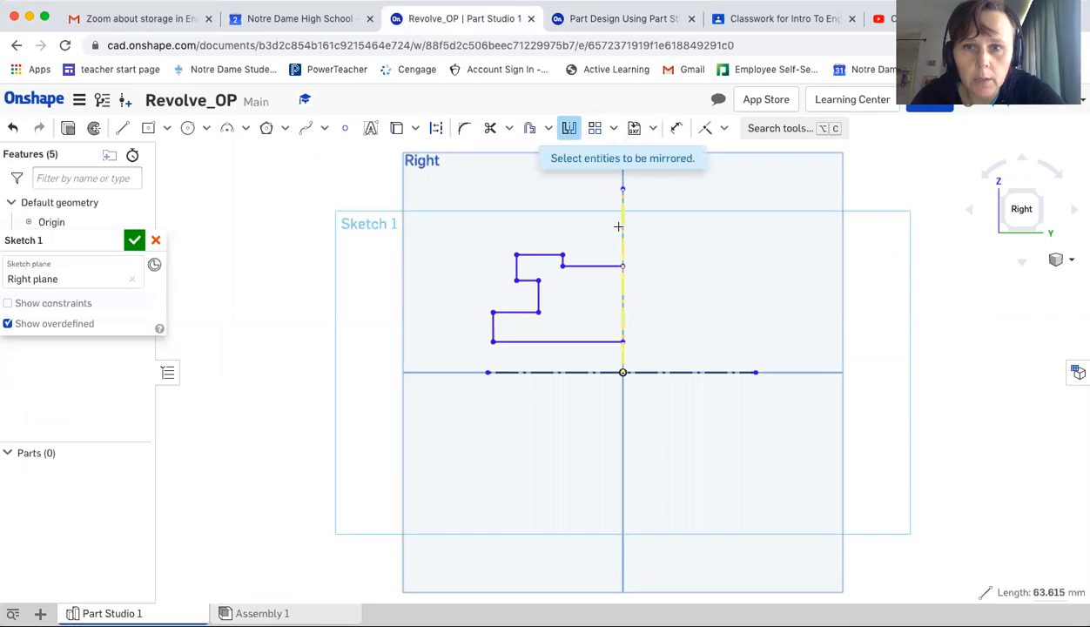
click(579, 265)
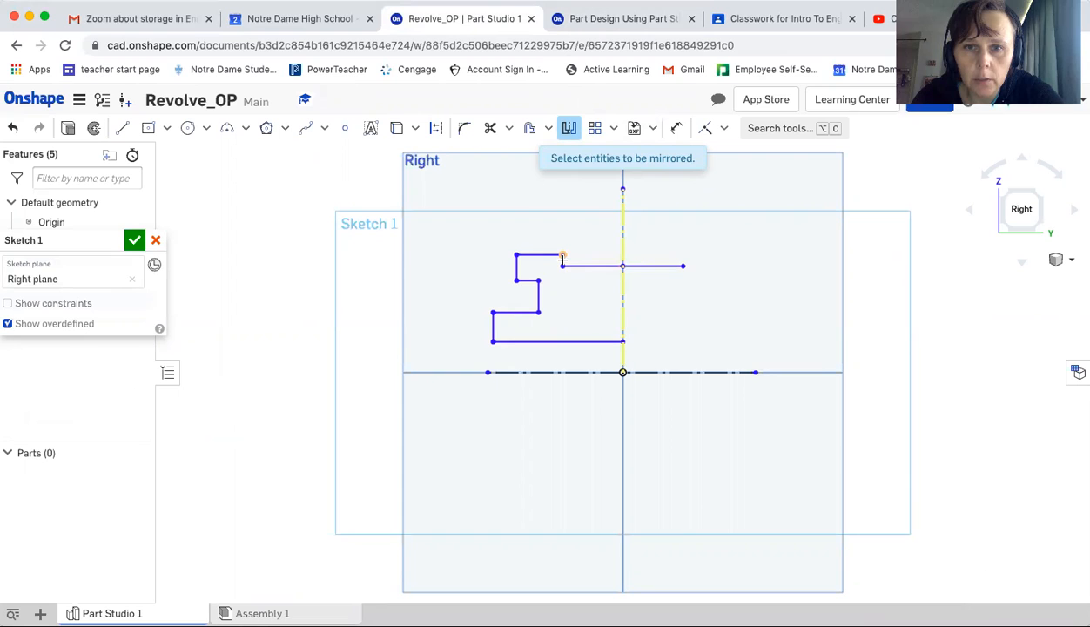
scroll(571, 260, up, 5)
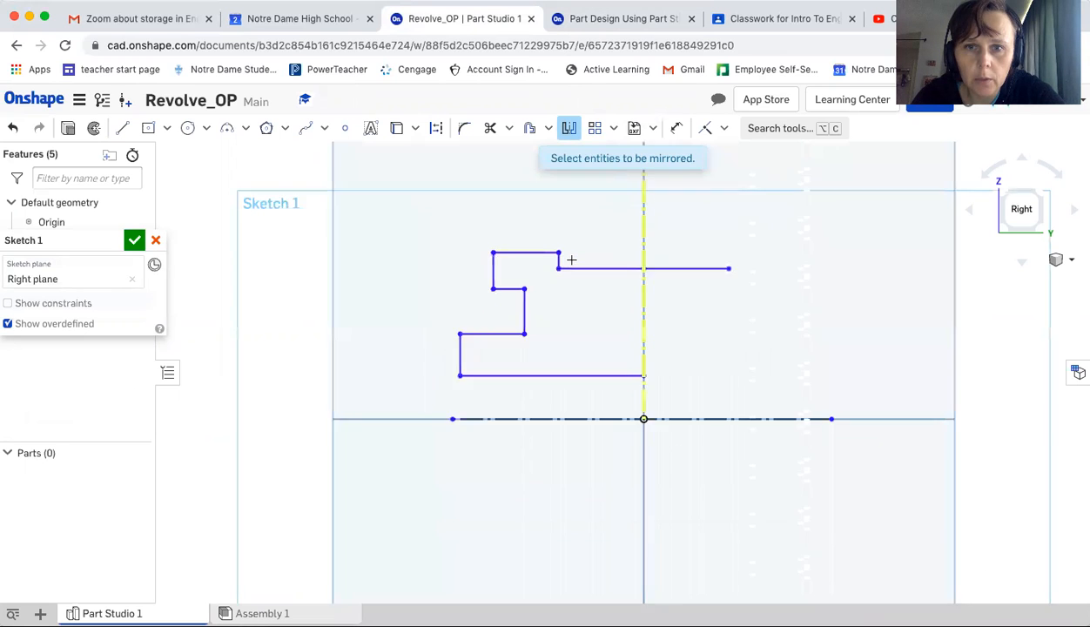
click(550, 259)
click(476, 248)
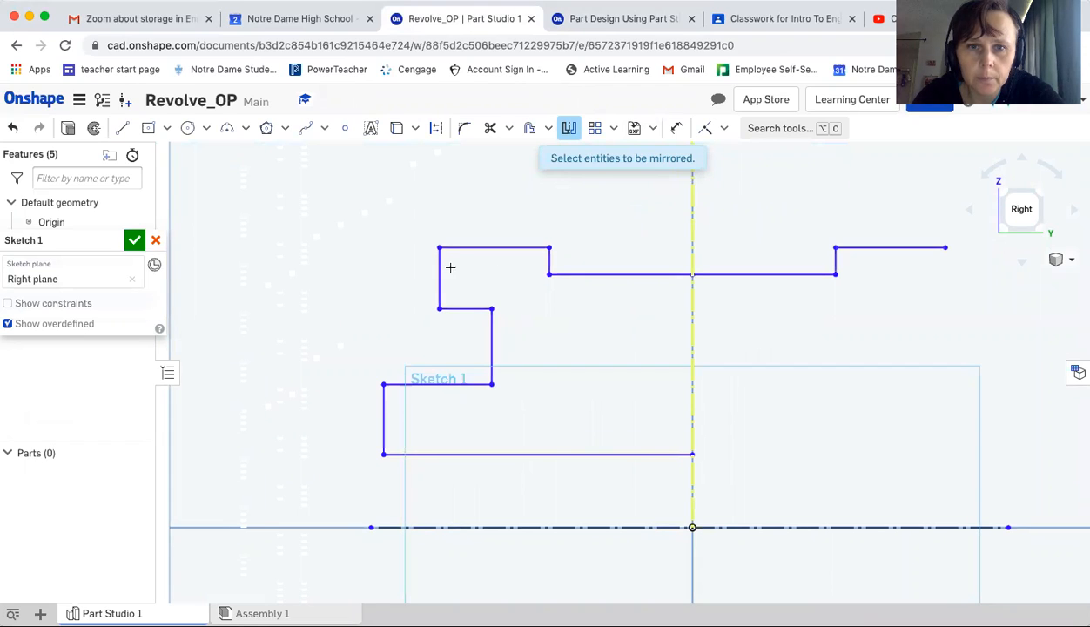
click(445, 282)
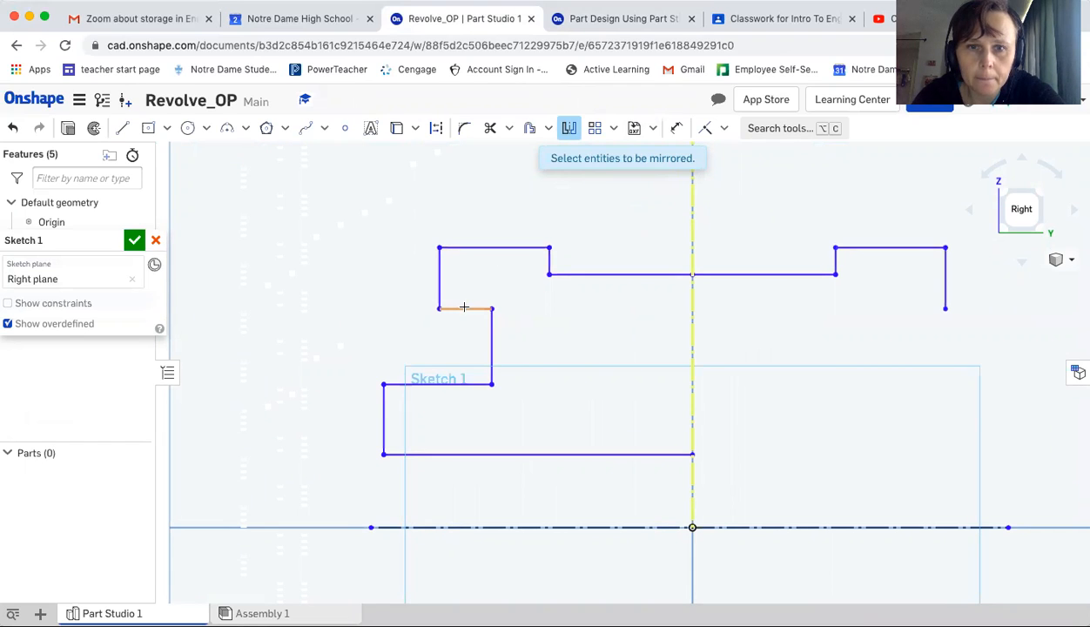
click(487, 321)
click(492, 328)
click(437, 381)
click(384, 420)
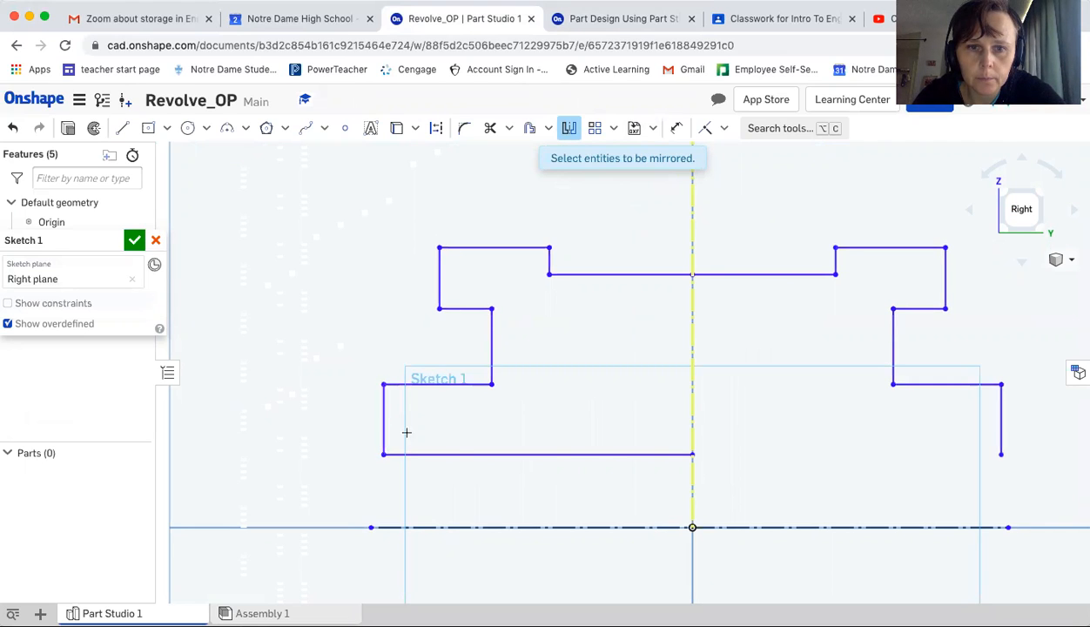
click(465, 454)
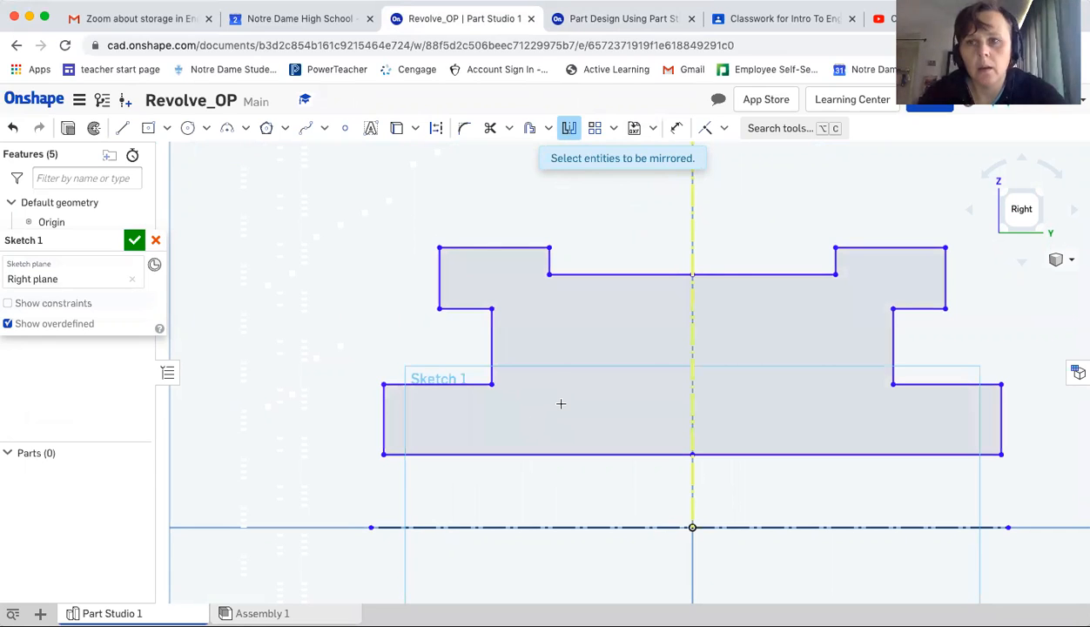
Dimension the width between the two inner top step edges as 40 mm, following the tutorial's Step 4 slide
click(622, 21)
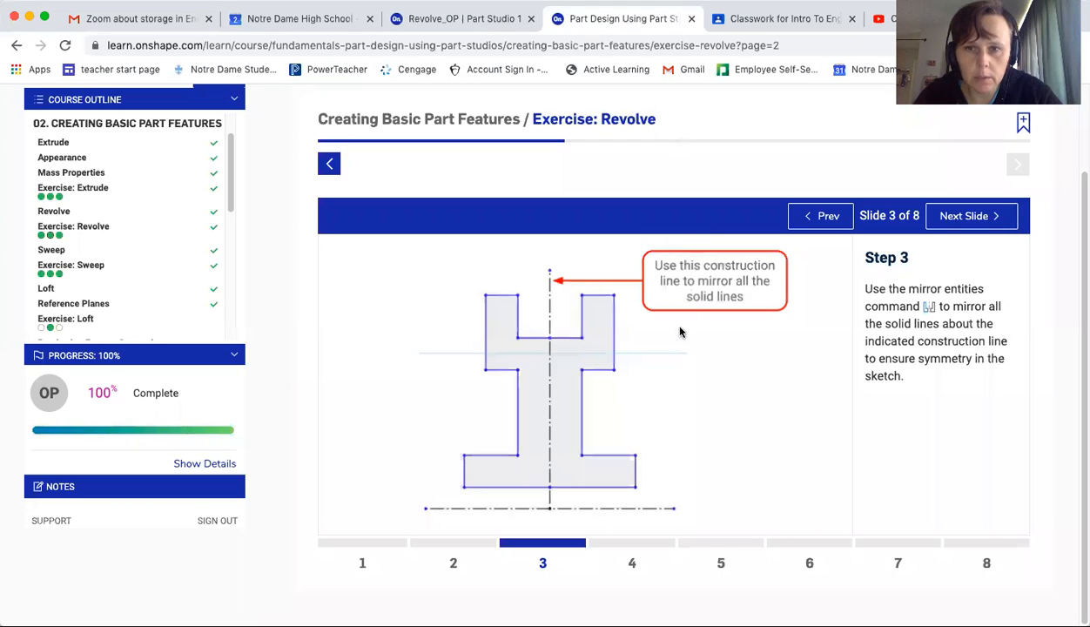
click(633, 564)
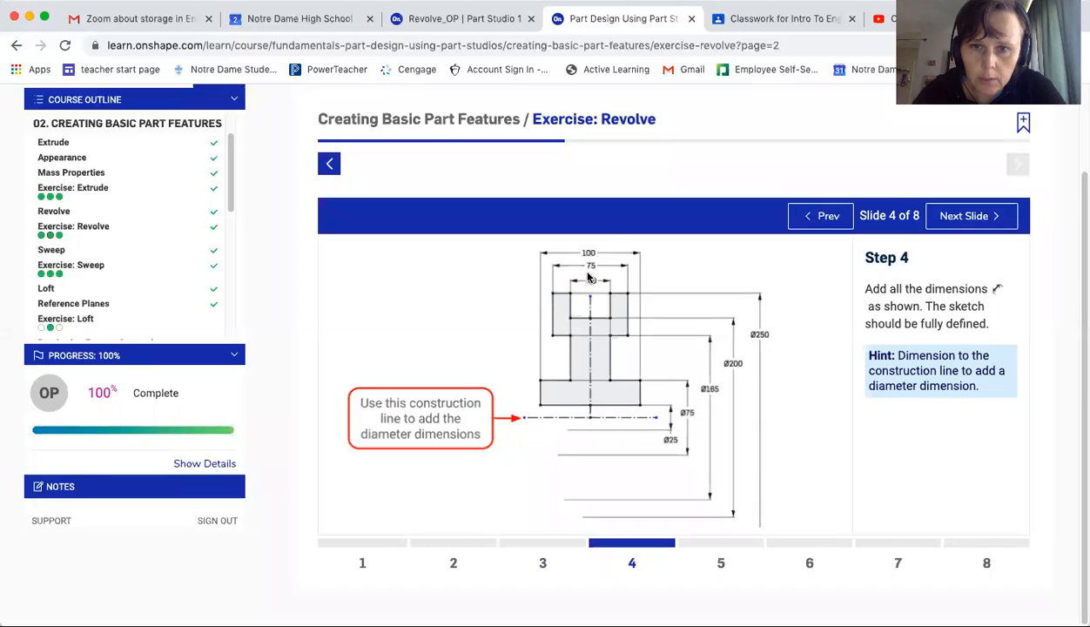
click(483, 21)
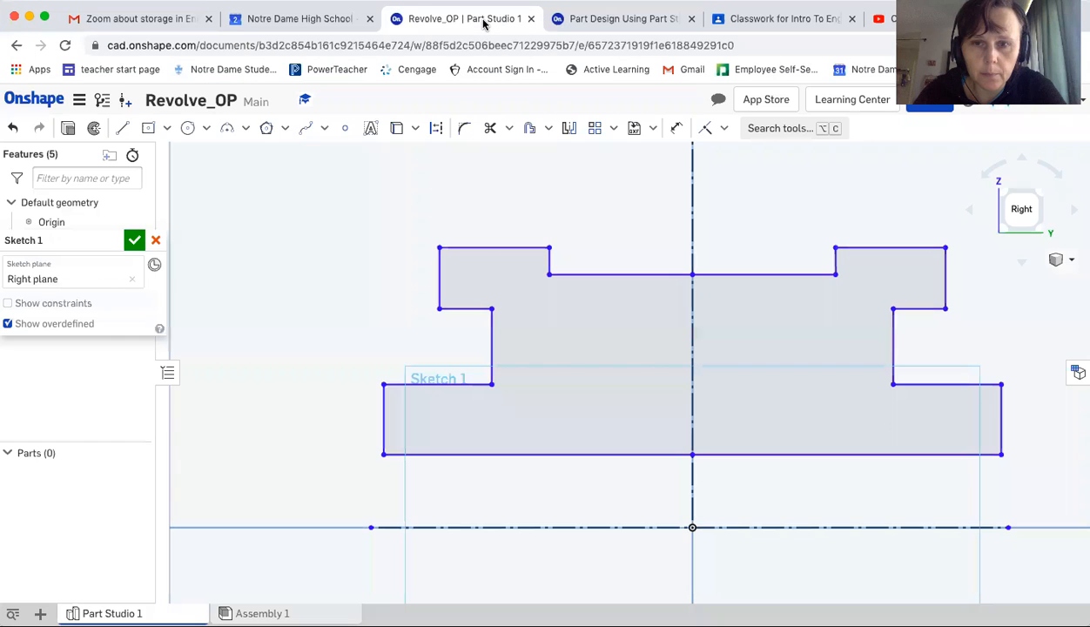
scroll(660, 340, down, 5)
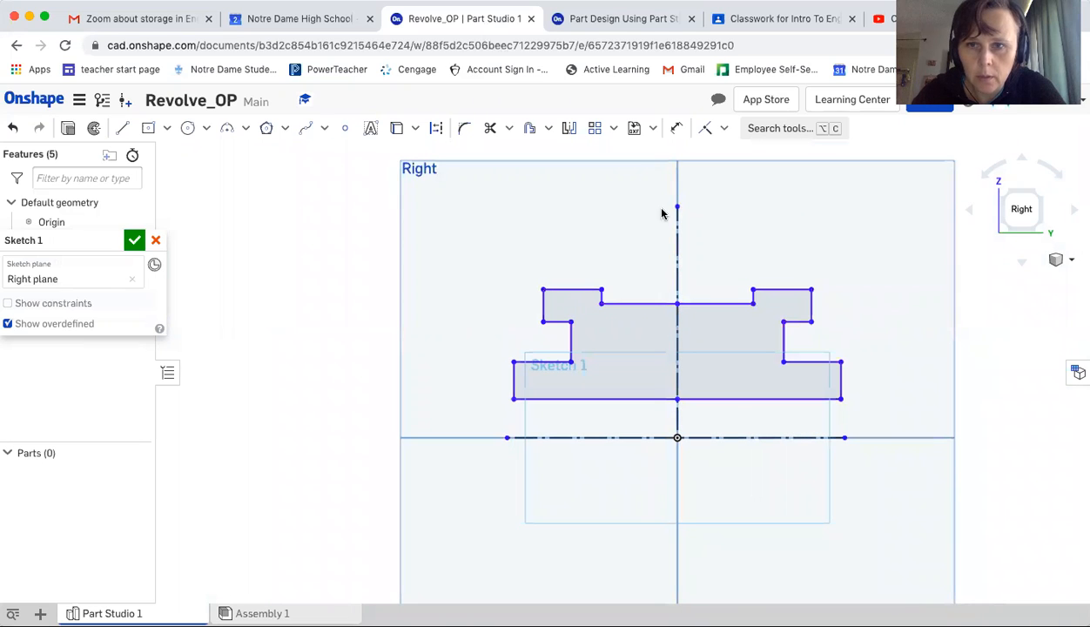
click(677, 128)
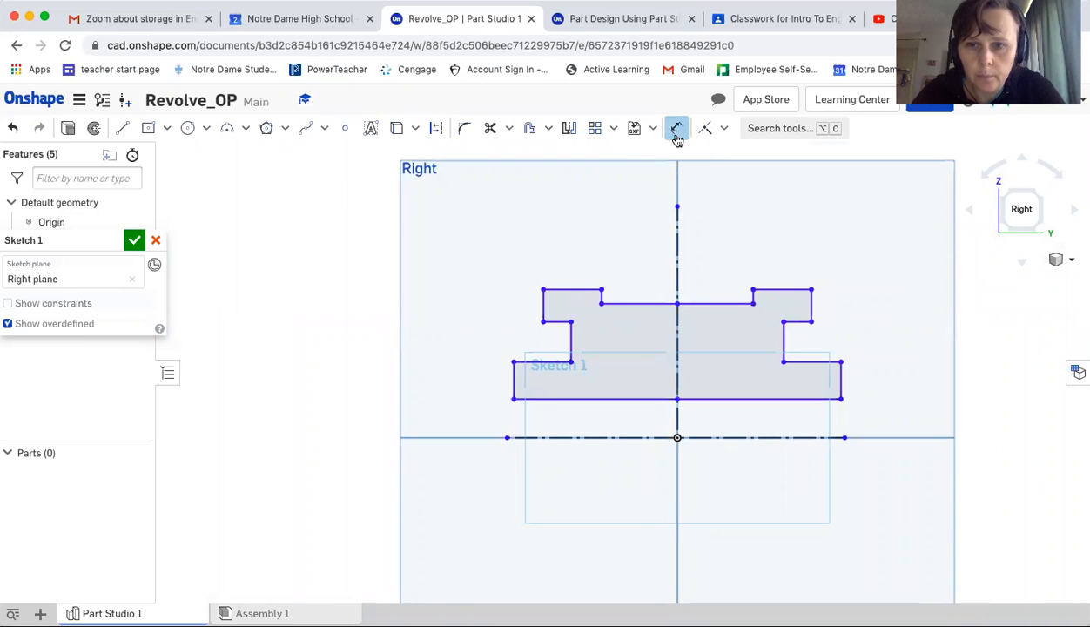
click(600, 294)
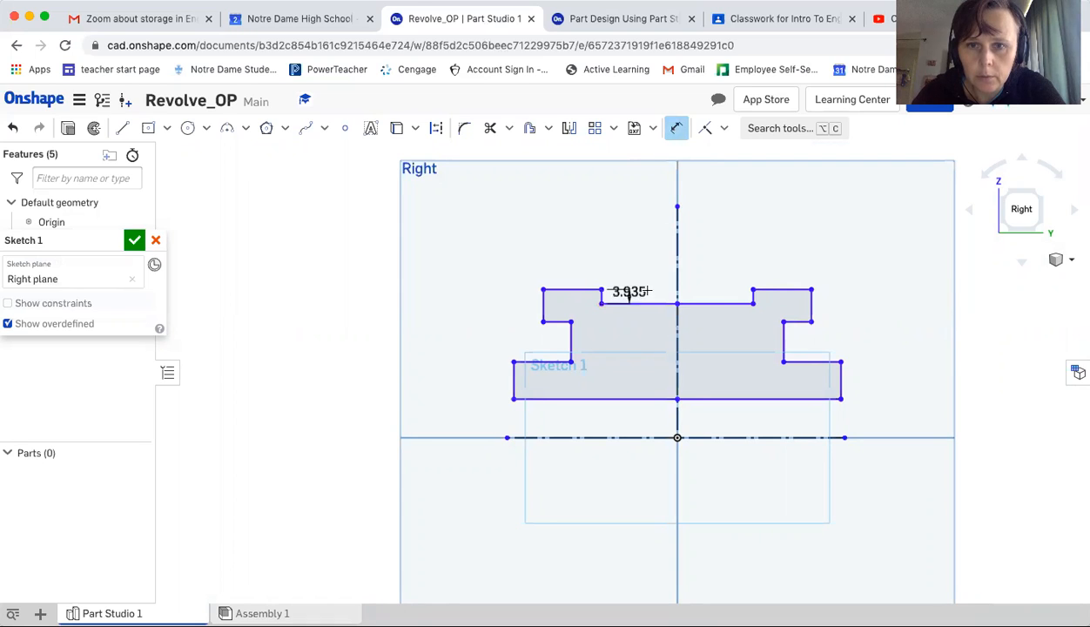
click(753, 301)
click(701, 255)
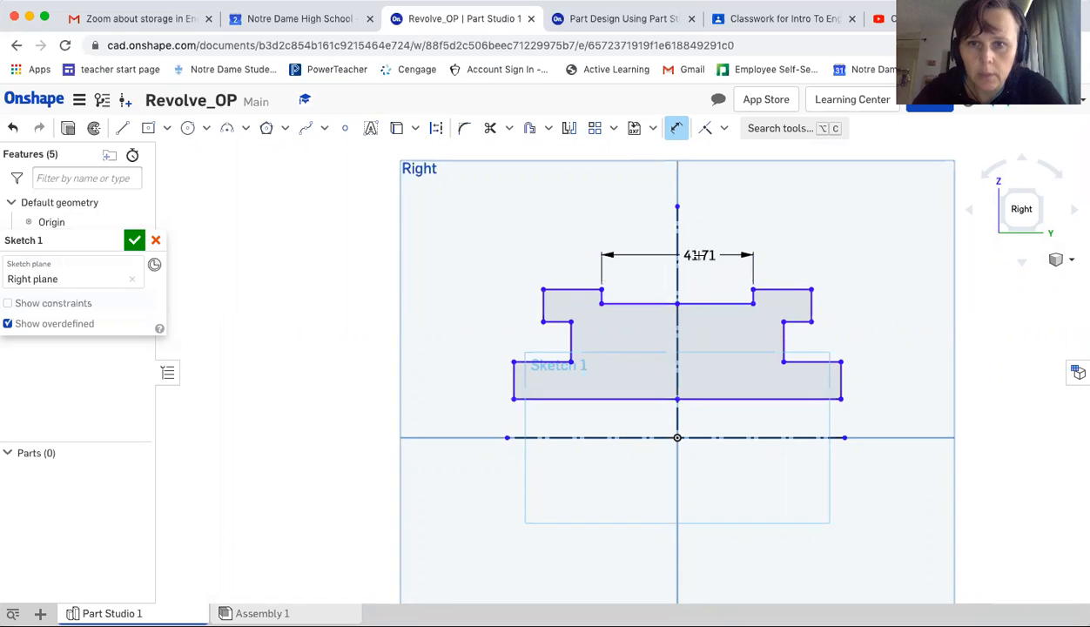
text(40)
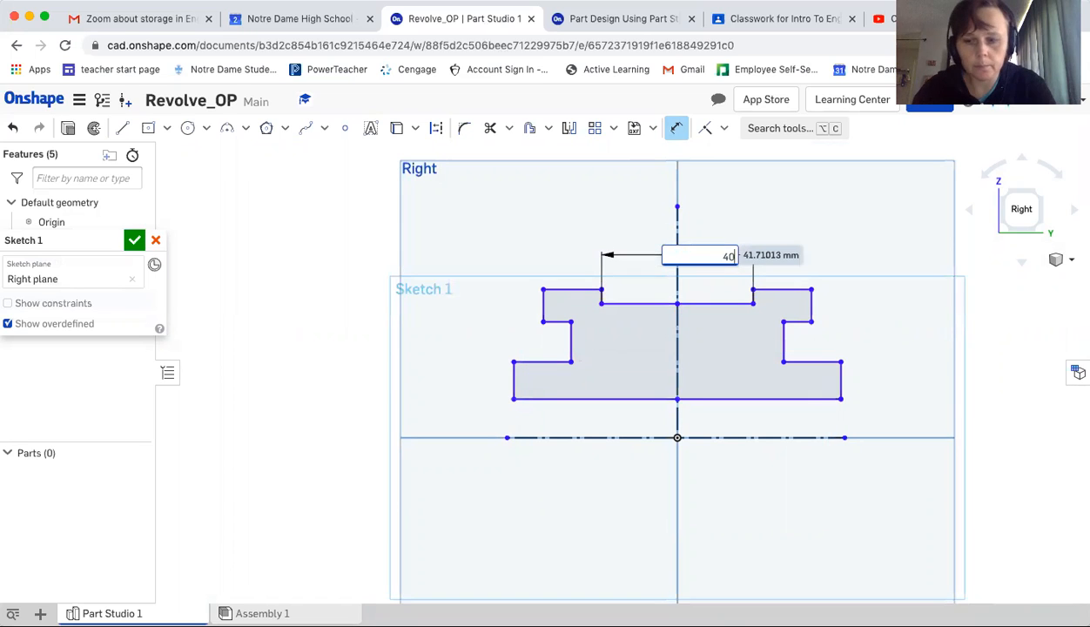
key(Return)
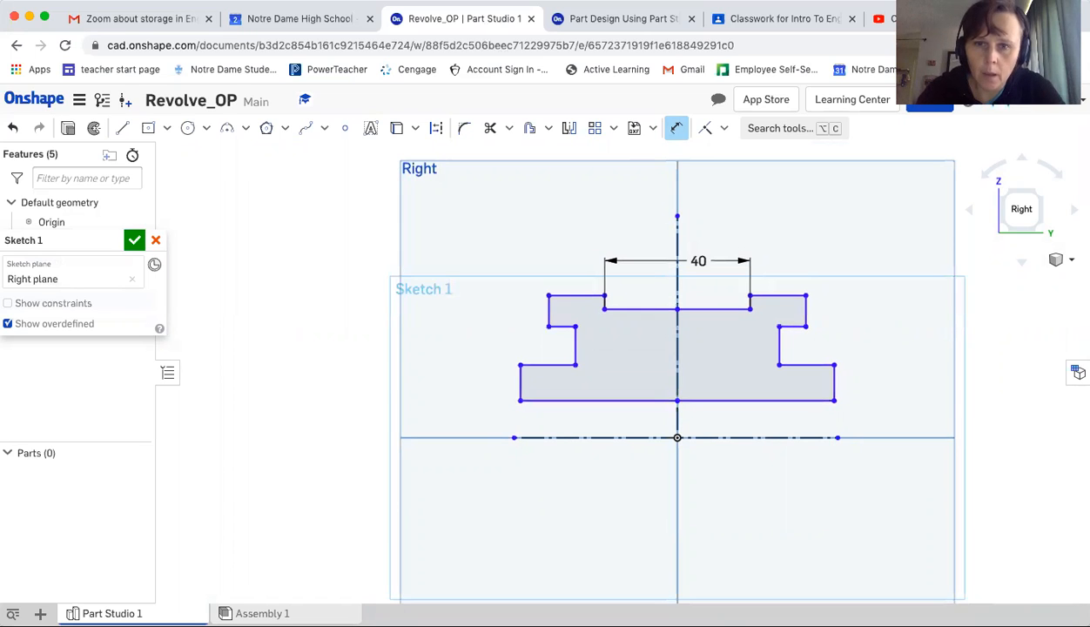
Dimension the overall width between the two outer top flange edges as 75 mm
click(619, 19)
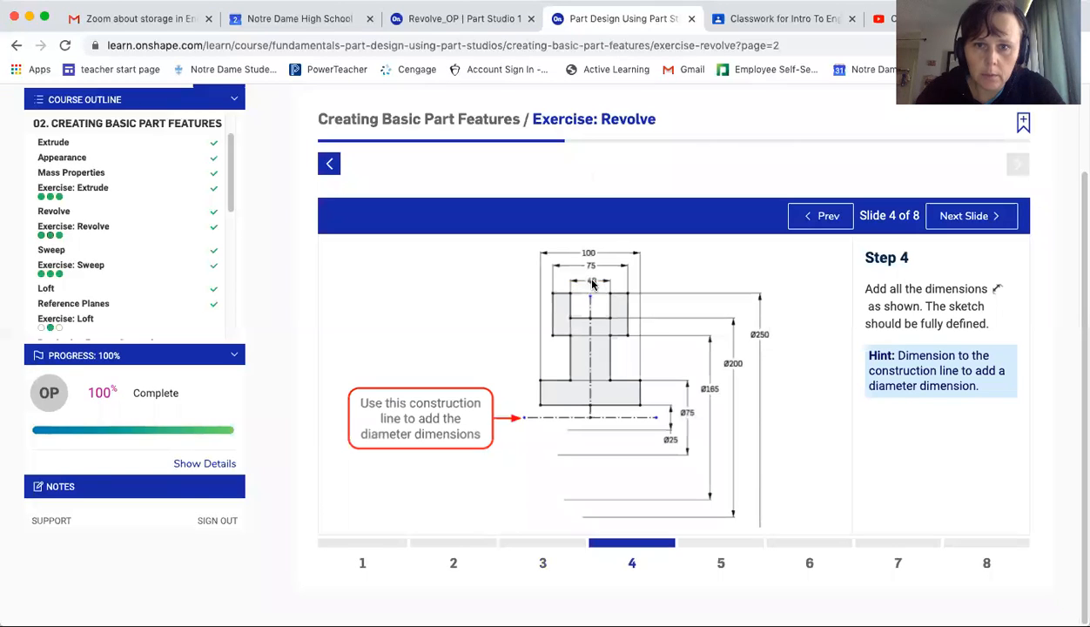
click(489, 19)
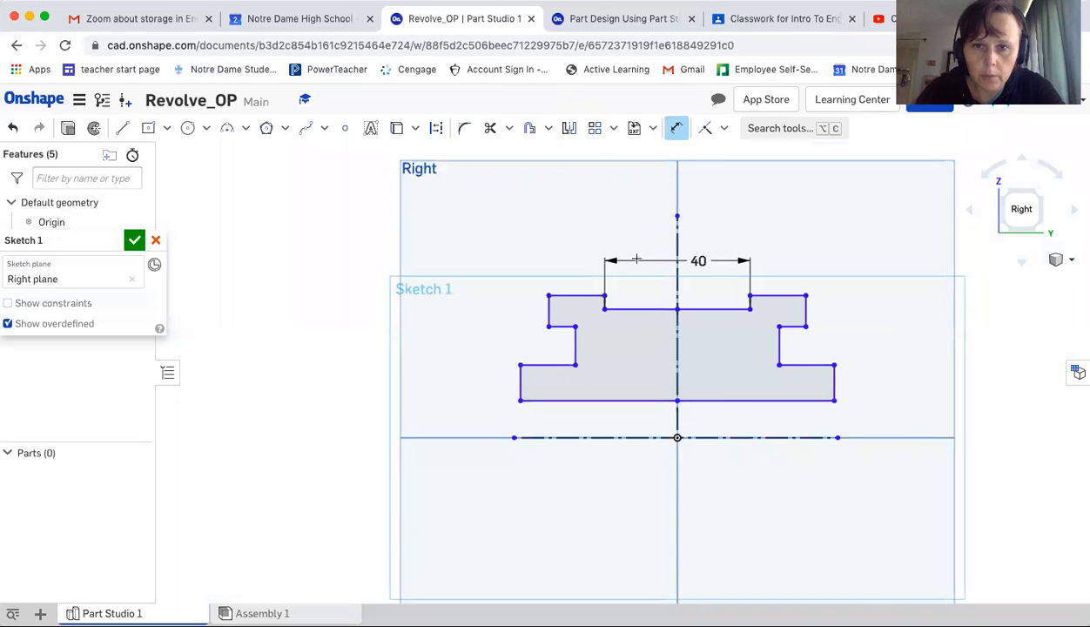
click(548, 309)
click(805, 307)
click(712, 217)
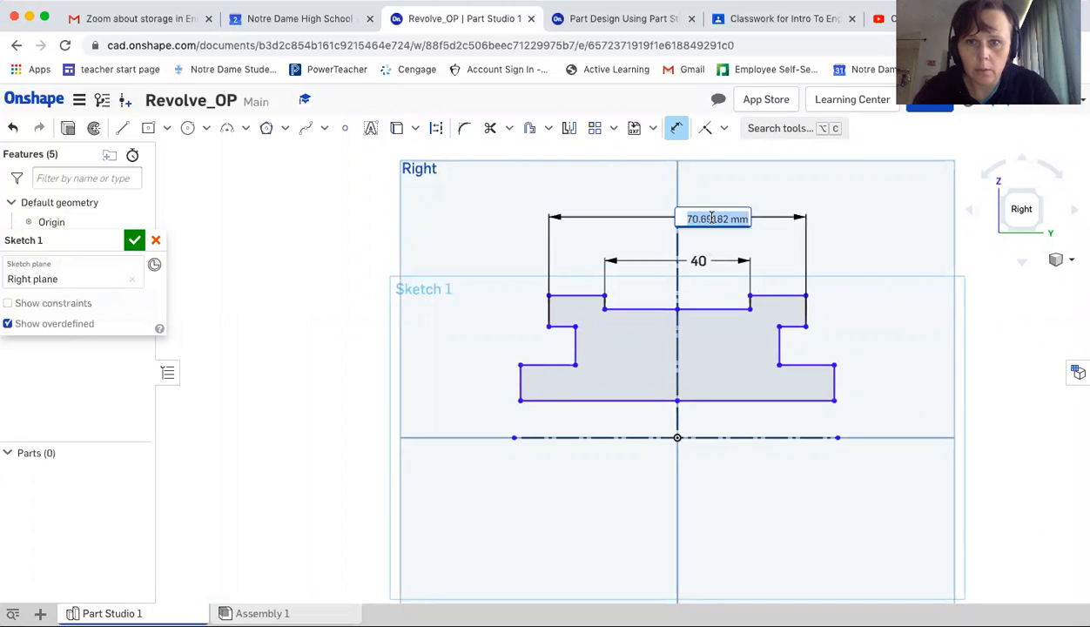
text(75)
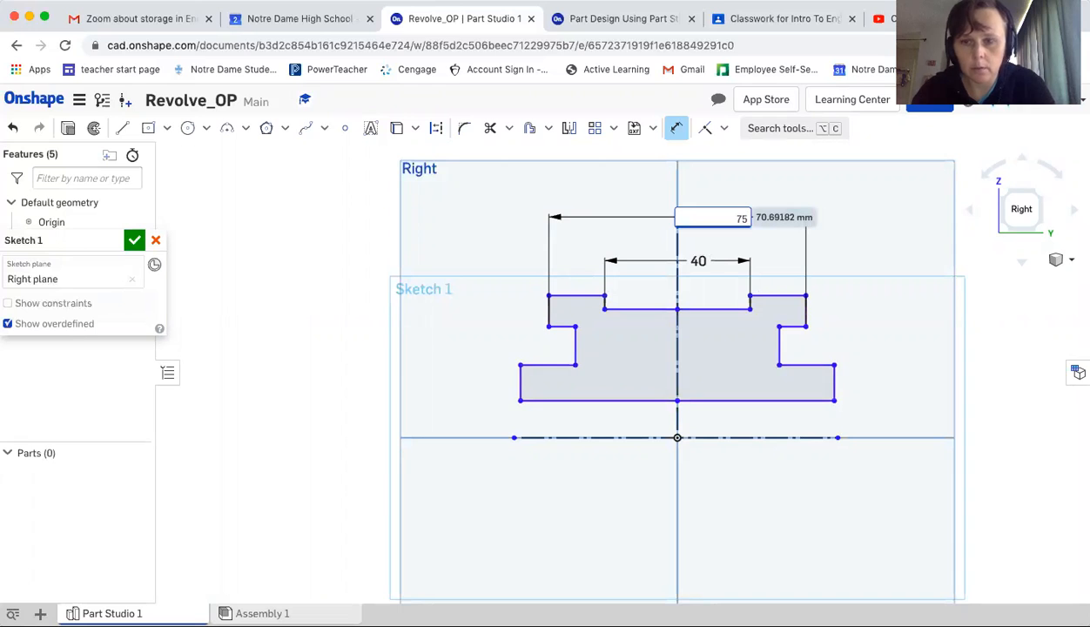
key(Return)
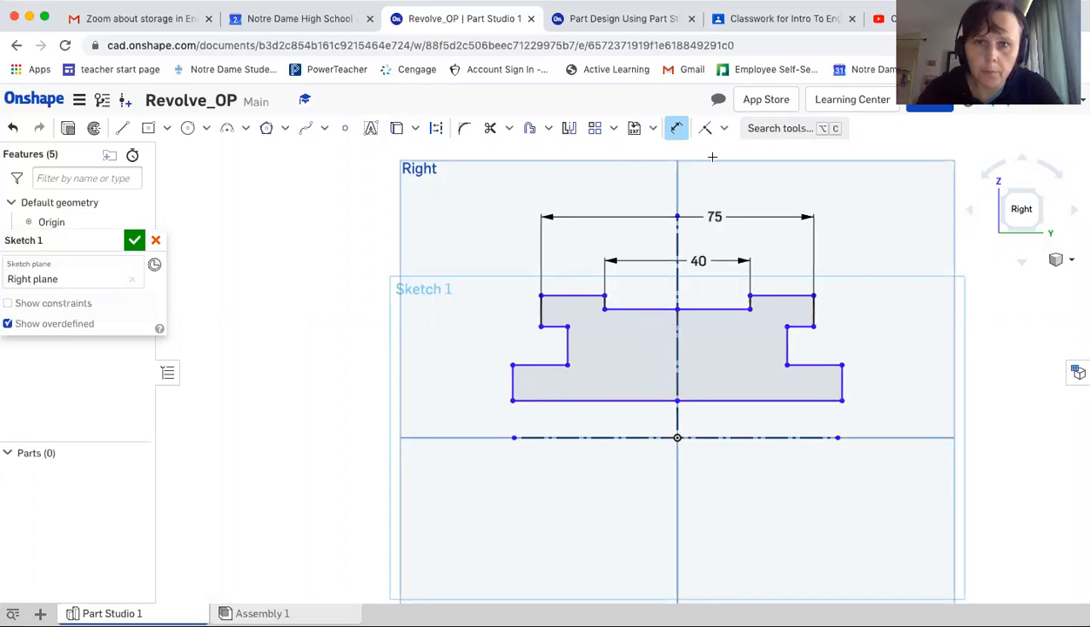
Dimension the overall width between the two outer lower edges of the profile as 100 mm
click(655, 20)
click(463, 19)
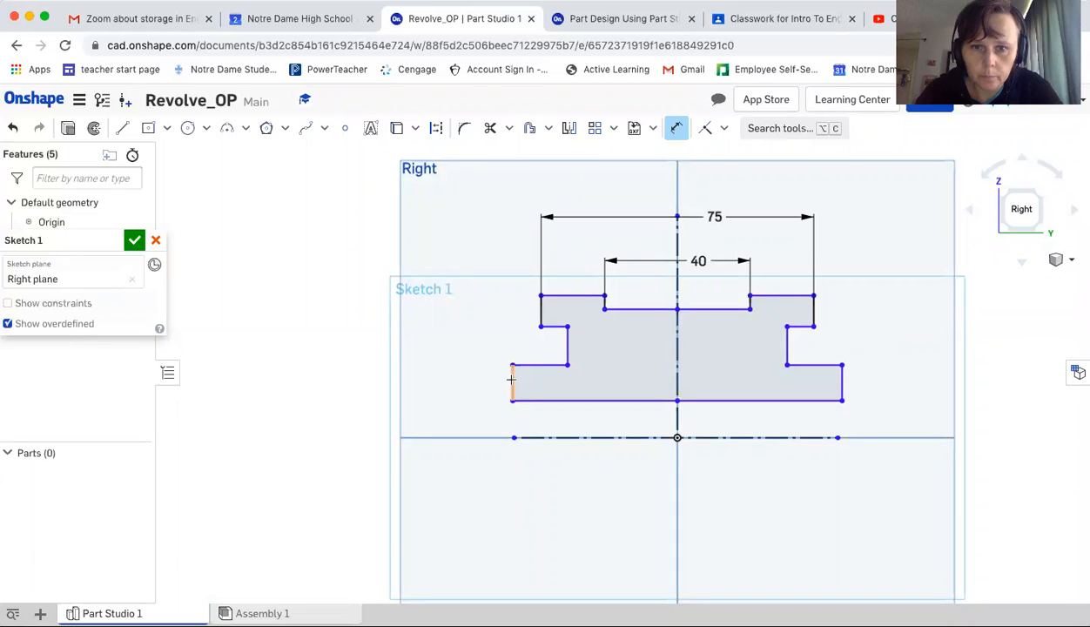
click(841, 381)
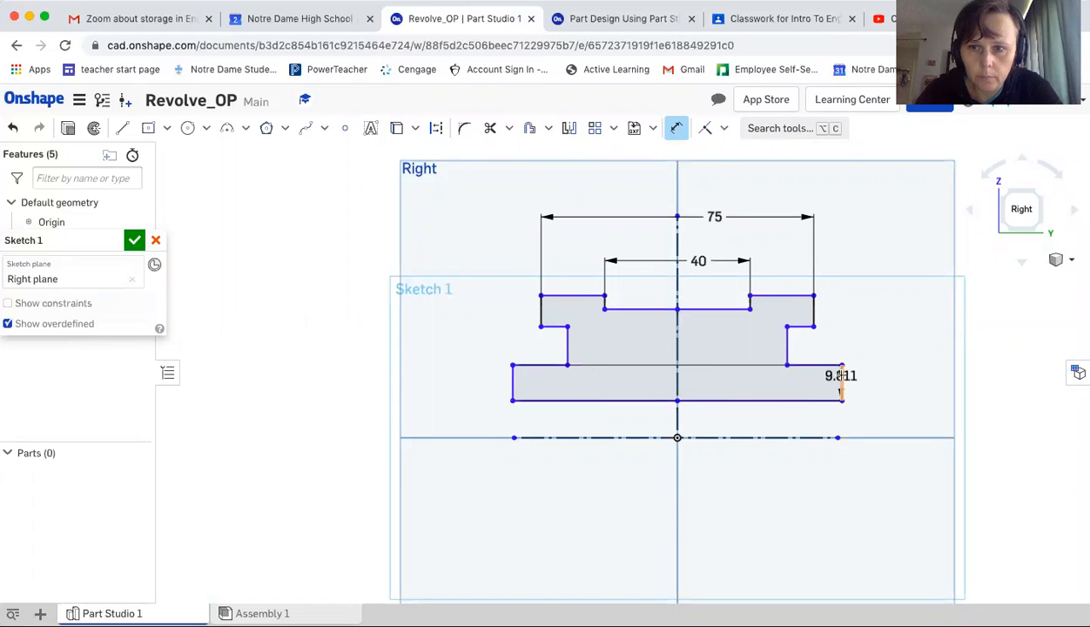
click(714, 189)
text(100)
key(Return)
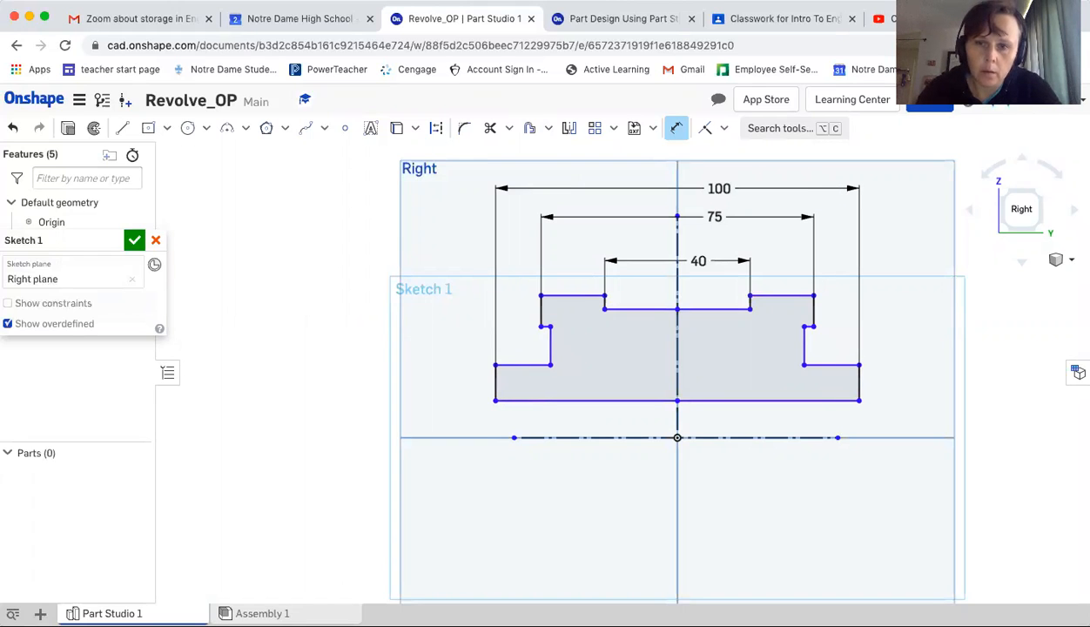
Dimension the diameter from the profile's bottom edge across the construction line as 25 mm, following the tutorial's Step 4 slide
scroll(716, 187, down, 3)
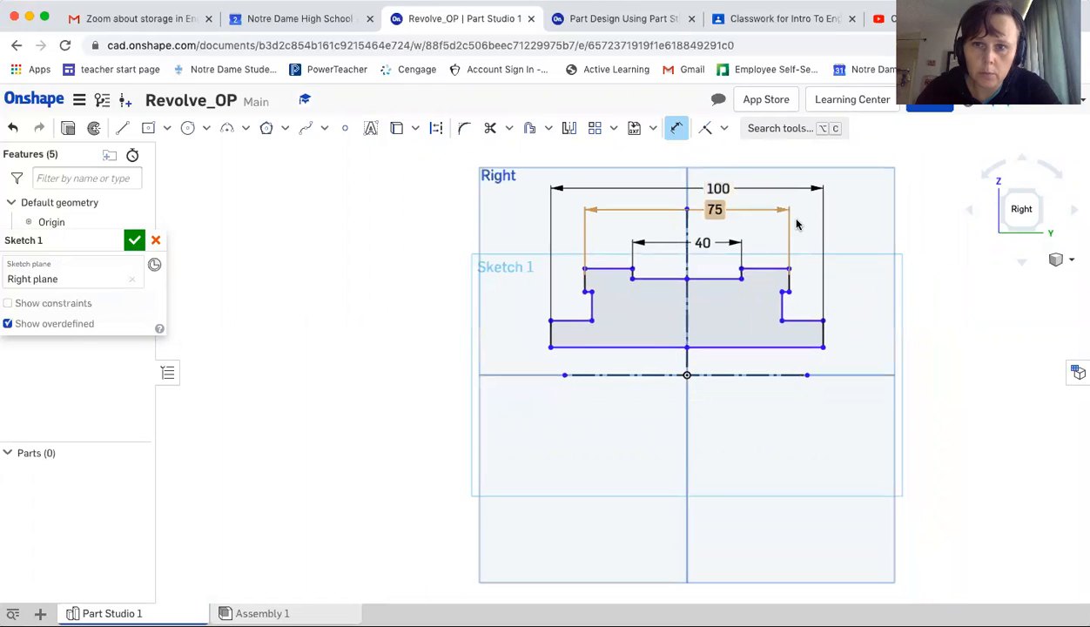
mouse_move(809, 235)
middle_down()
mouse_move(652, 251)
mouse_move(593, 243)
middle_up()
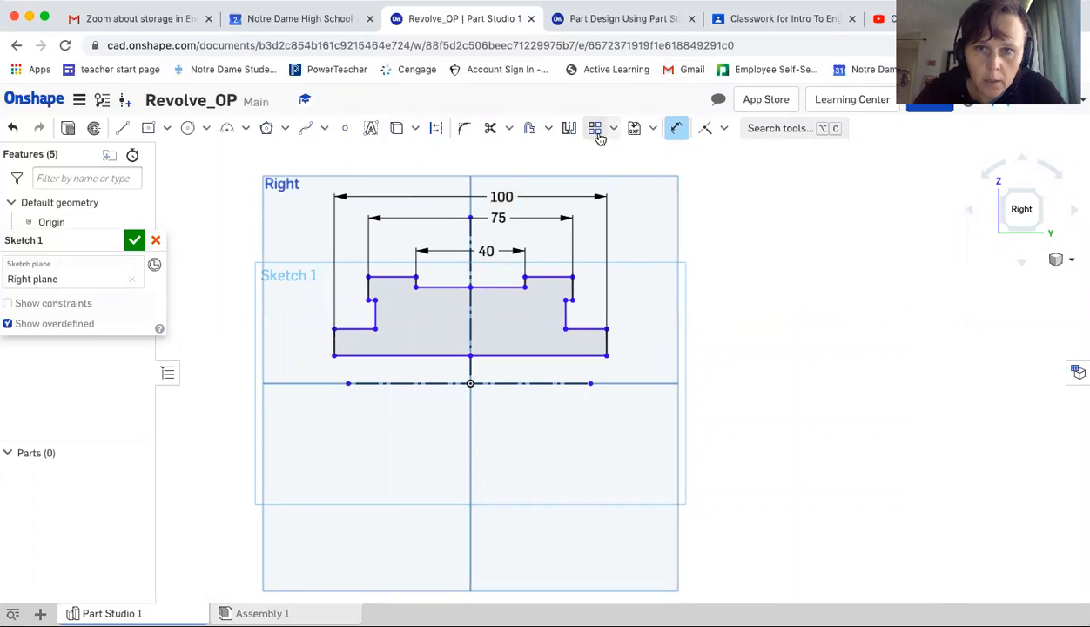
click(575, 20)
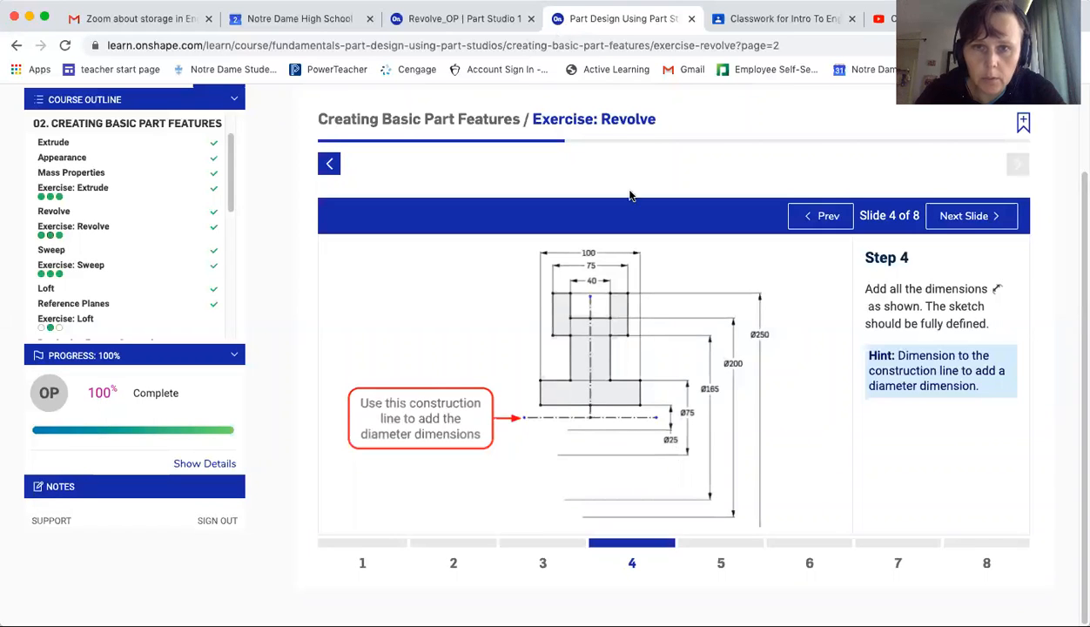
click(510, 18)
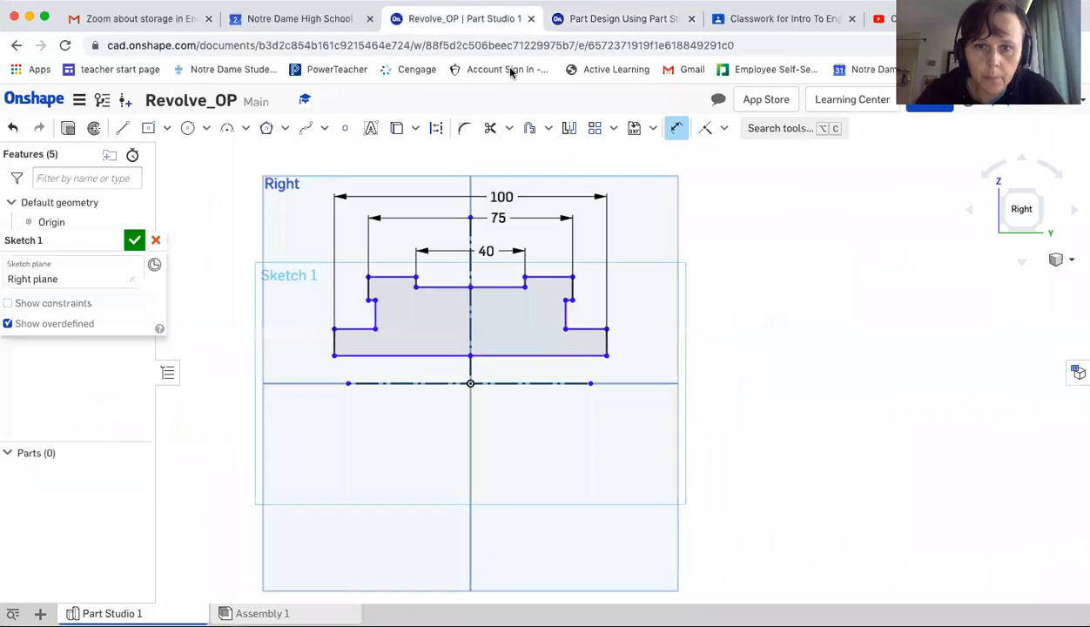
click(591, 355)
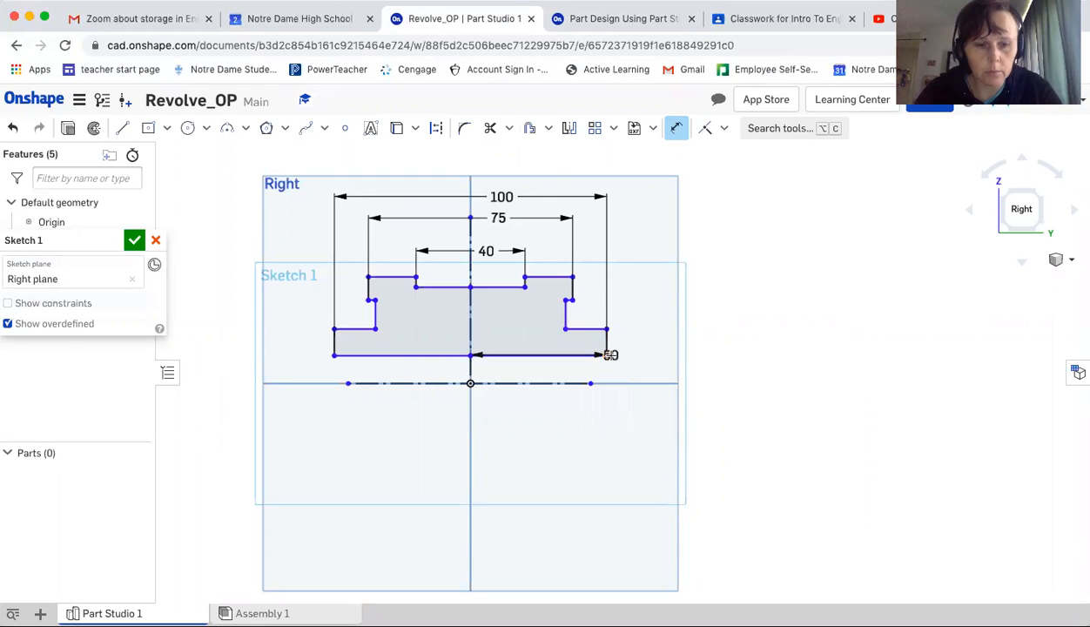
key(Escape)
click(676, 128)
click(582, 355)
click(566, 382)
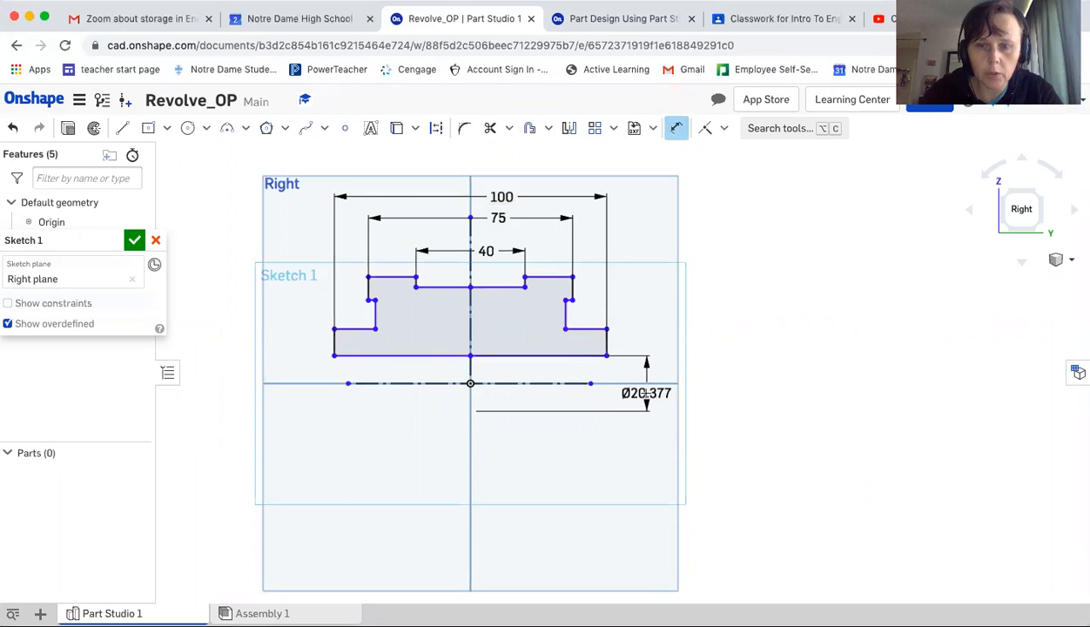
click(647, 392)
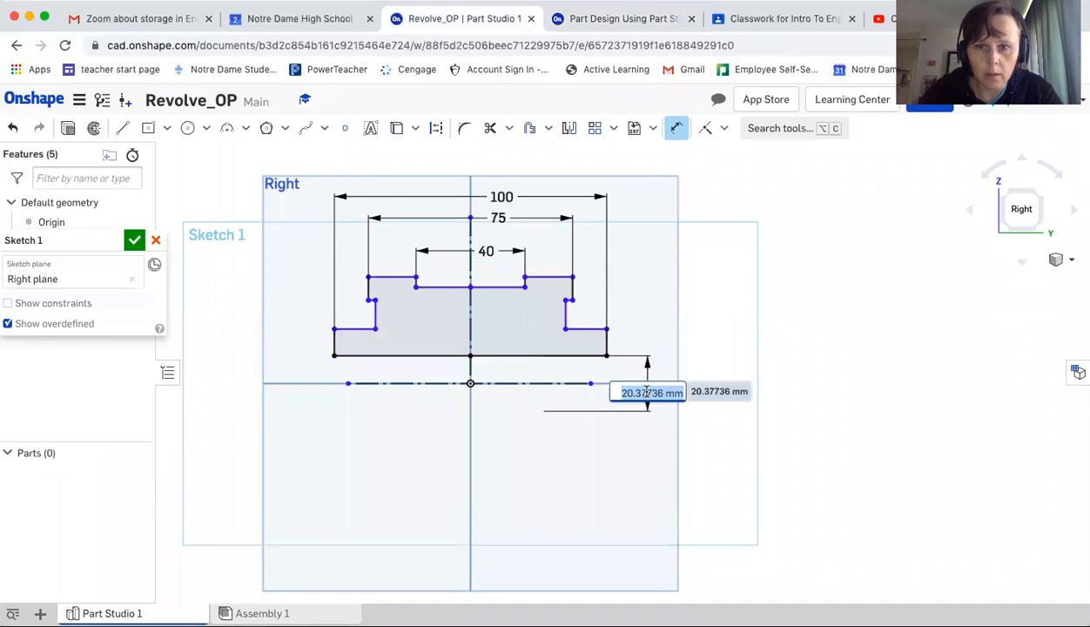
text(25)
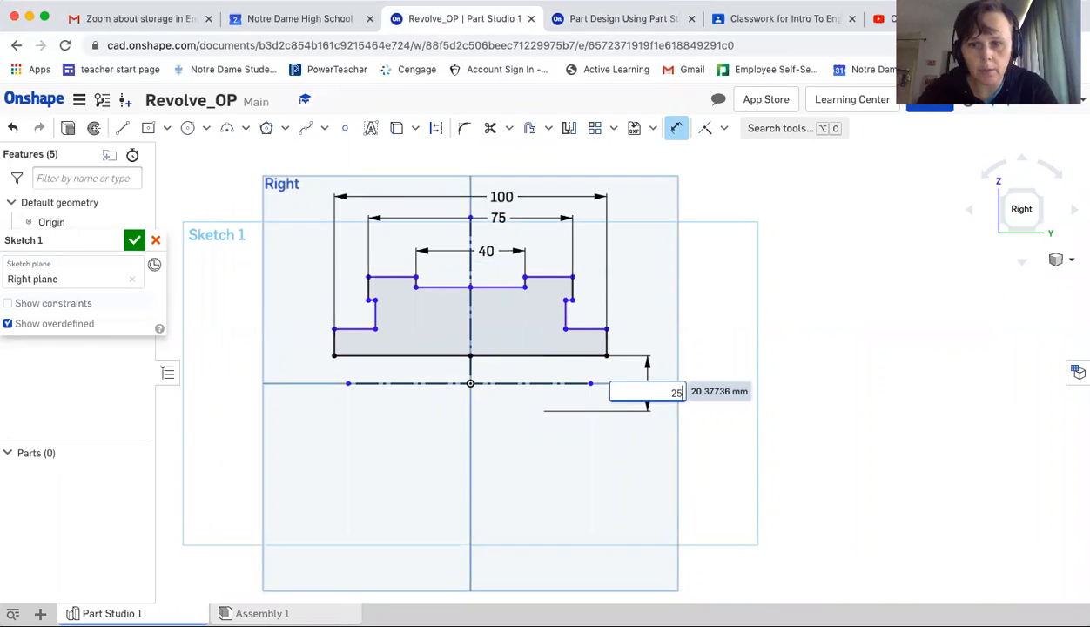
key(Return)
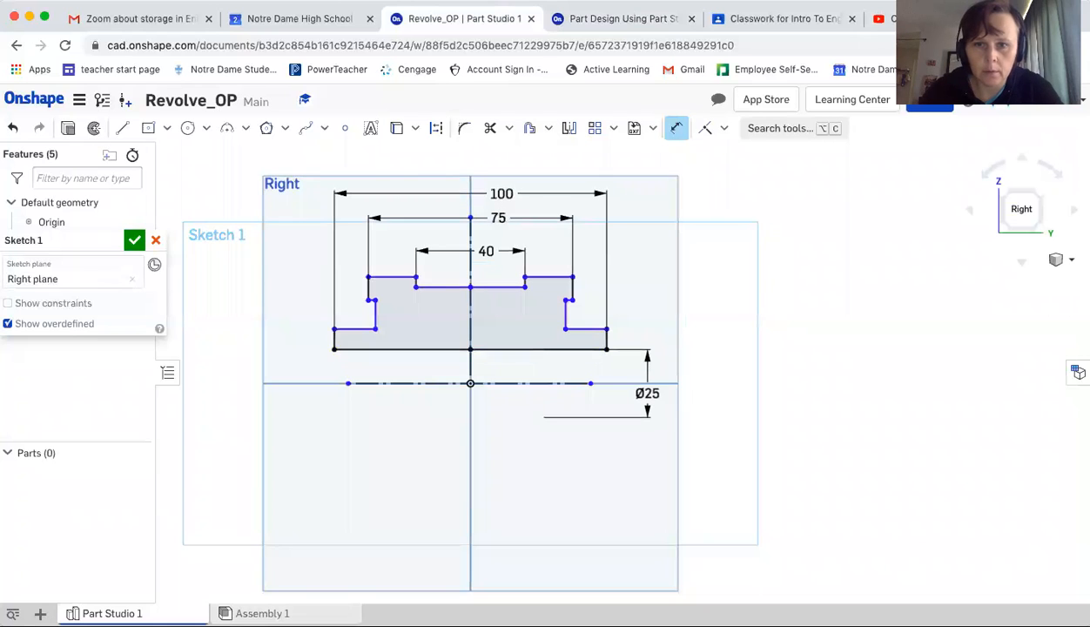
Dimension the diameter from the right lower step edge across the construction line as 75 mm
click(609, 18)
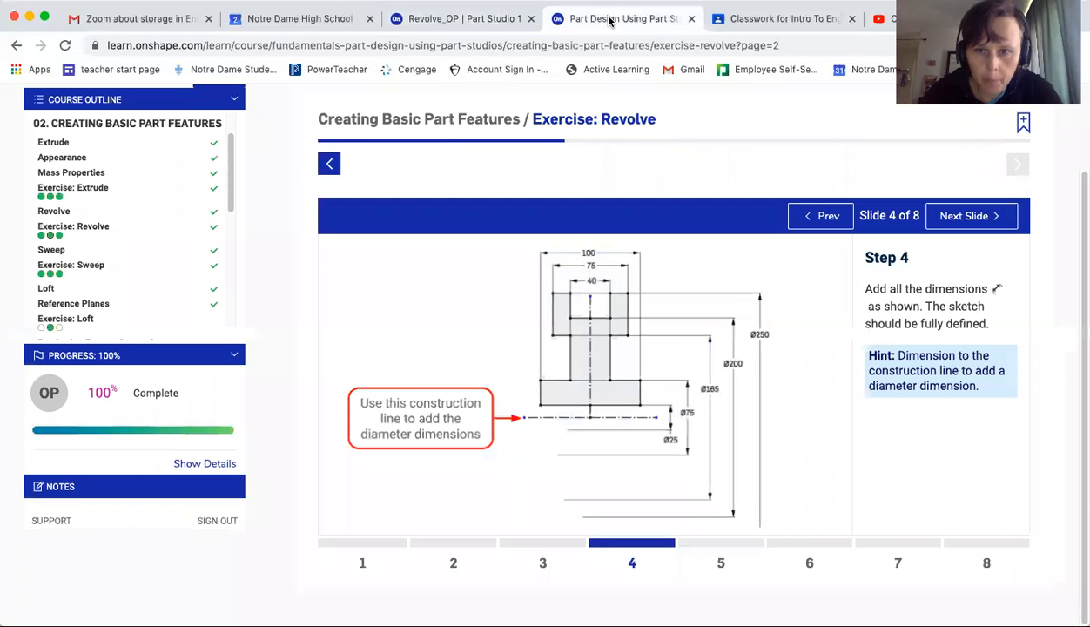
click(488, 19)
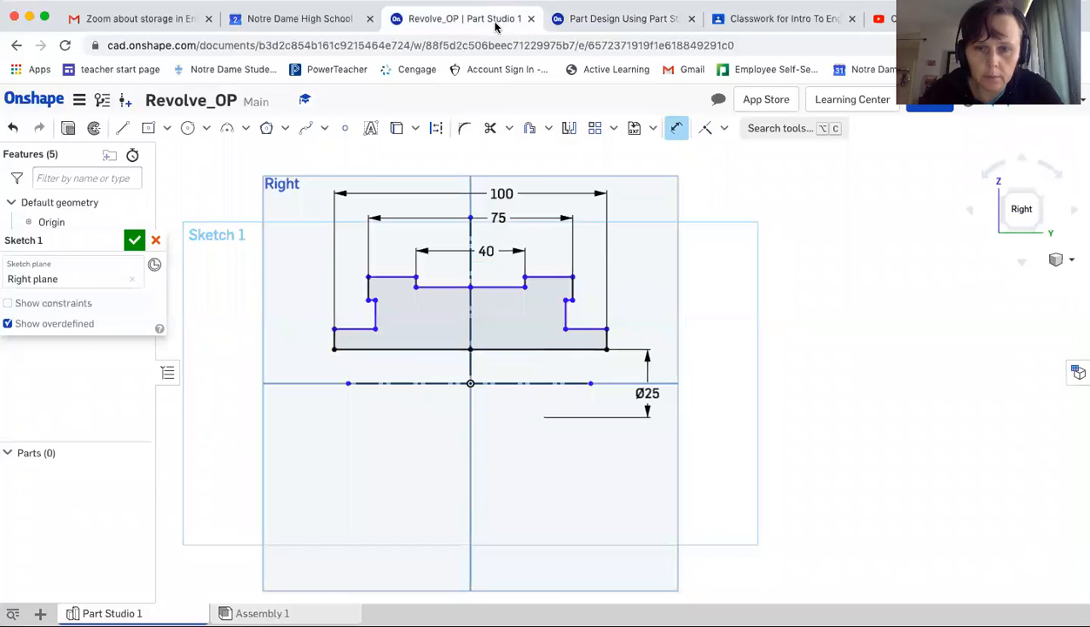
click(585, 327)
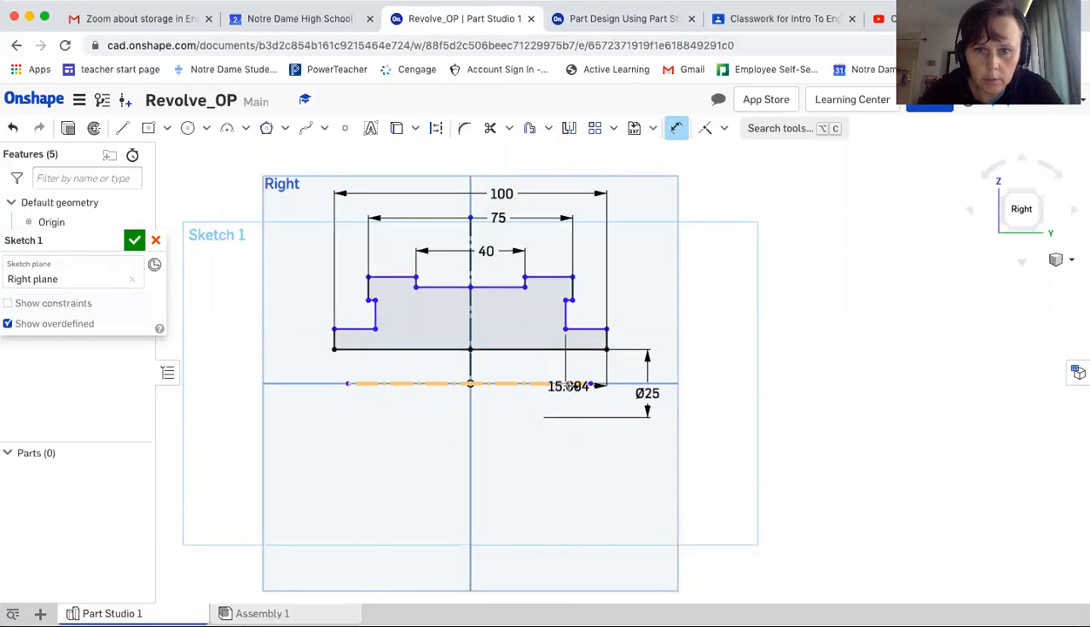
click(568, 382)
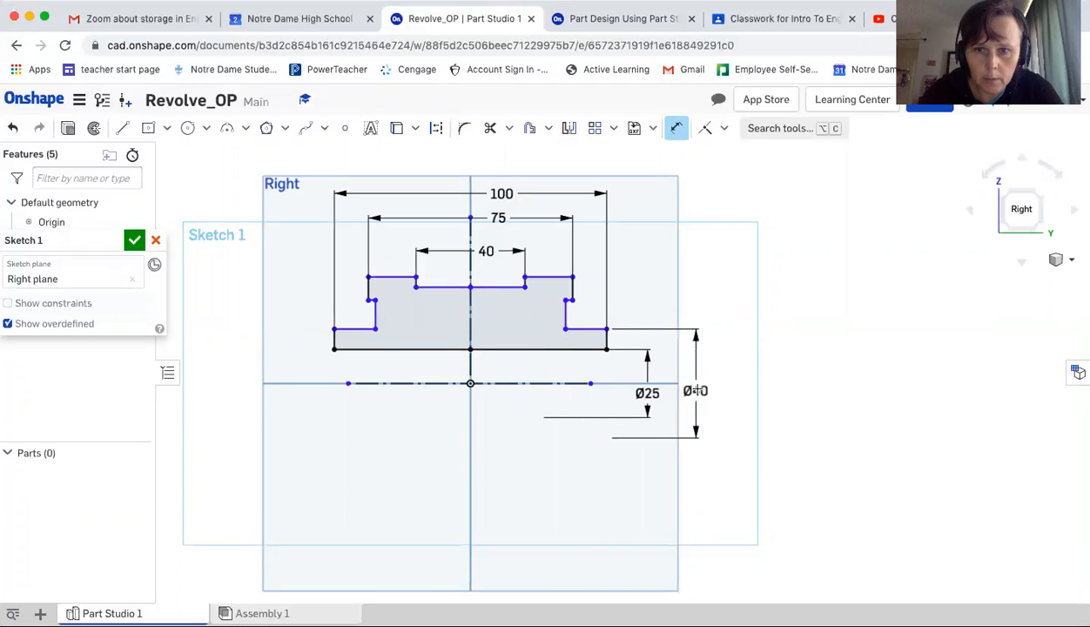
click(696, 388)
text(75)
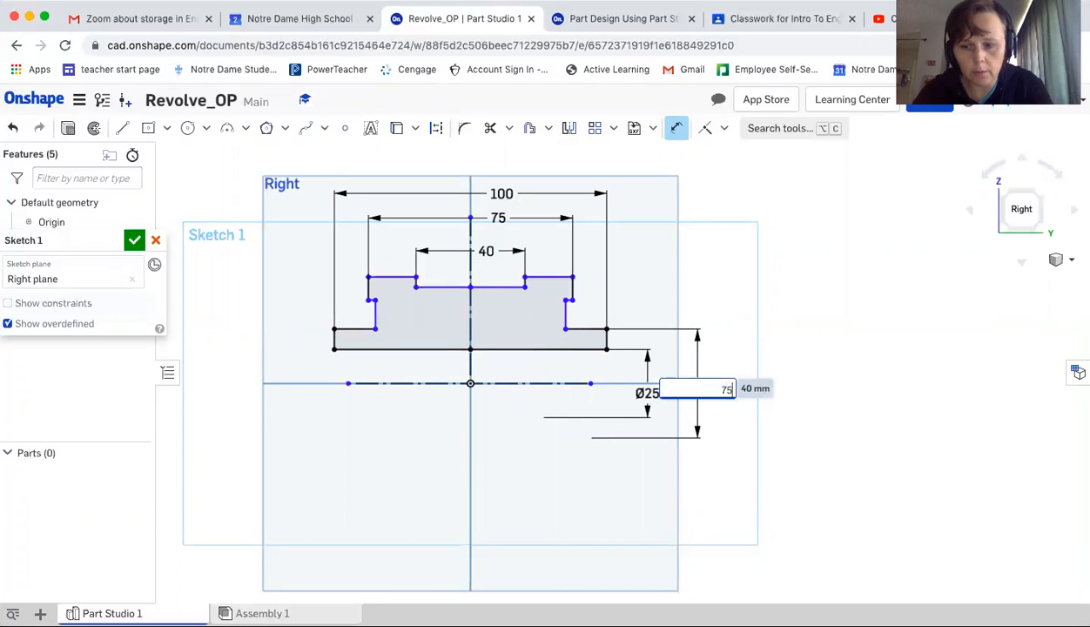
key(Return)
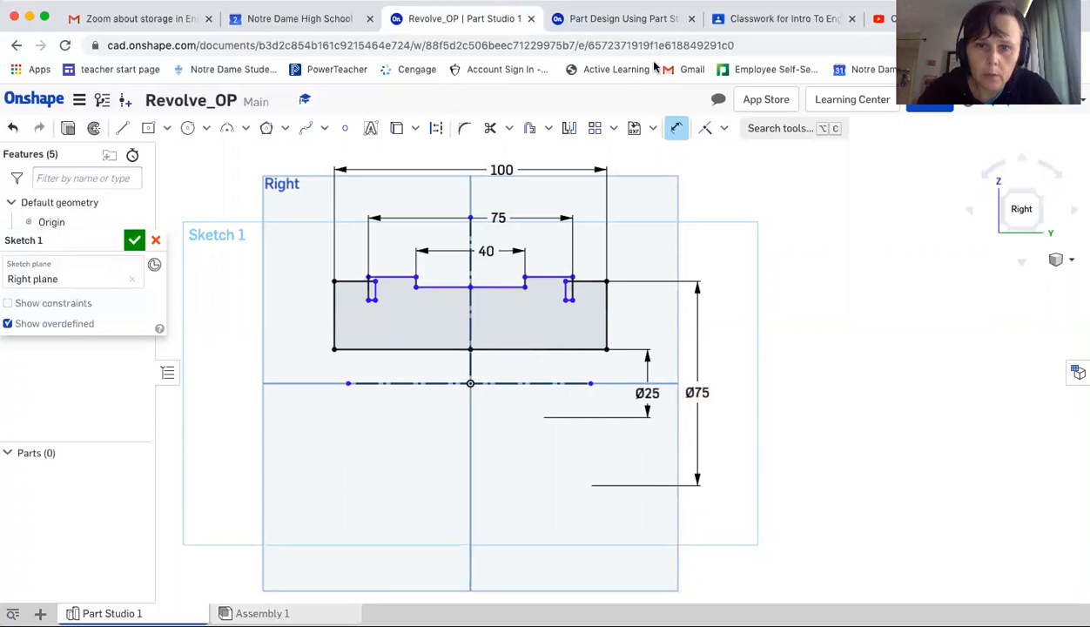
Dimension the diameter from the bottom of the right inner notch across the construction line as 165 mm
click(614, 19)
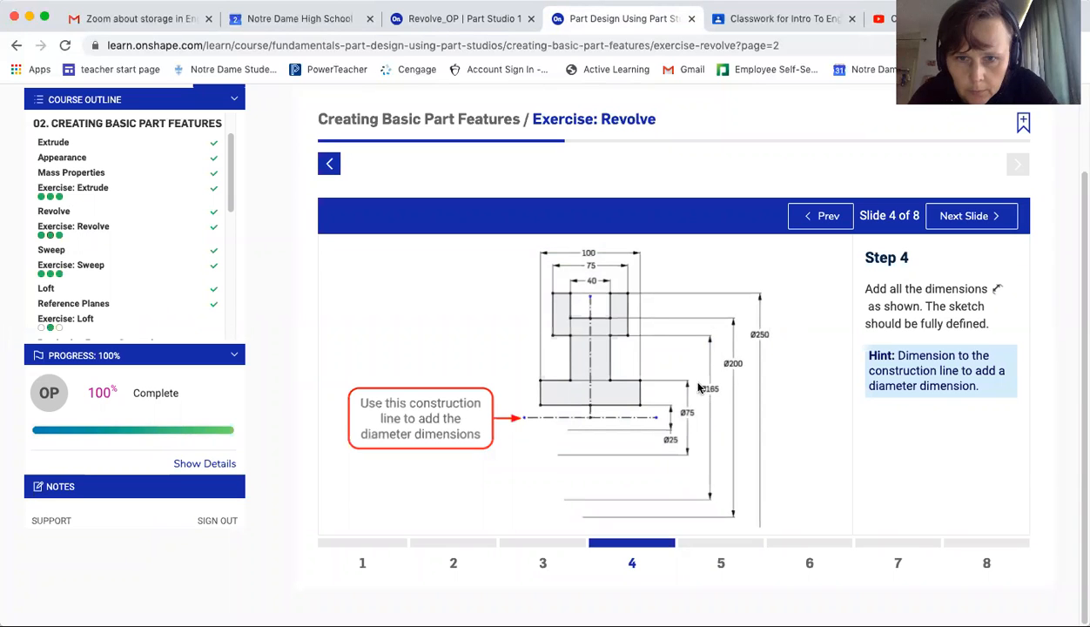
click(489, 17)
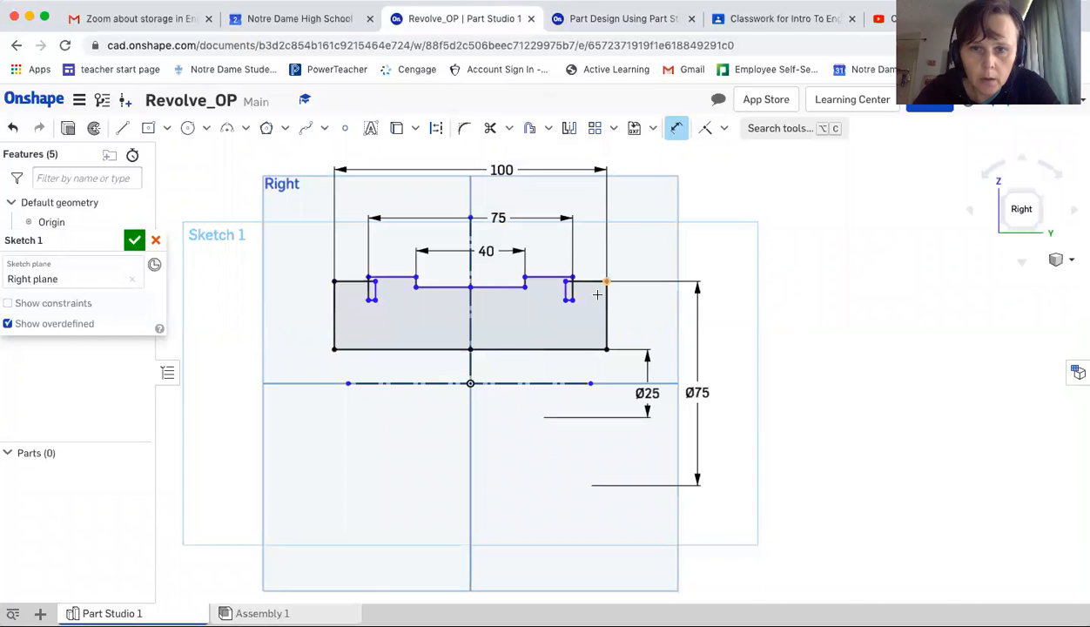
scroll(591, 299, up, 4)
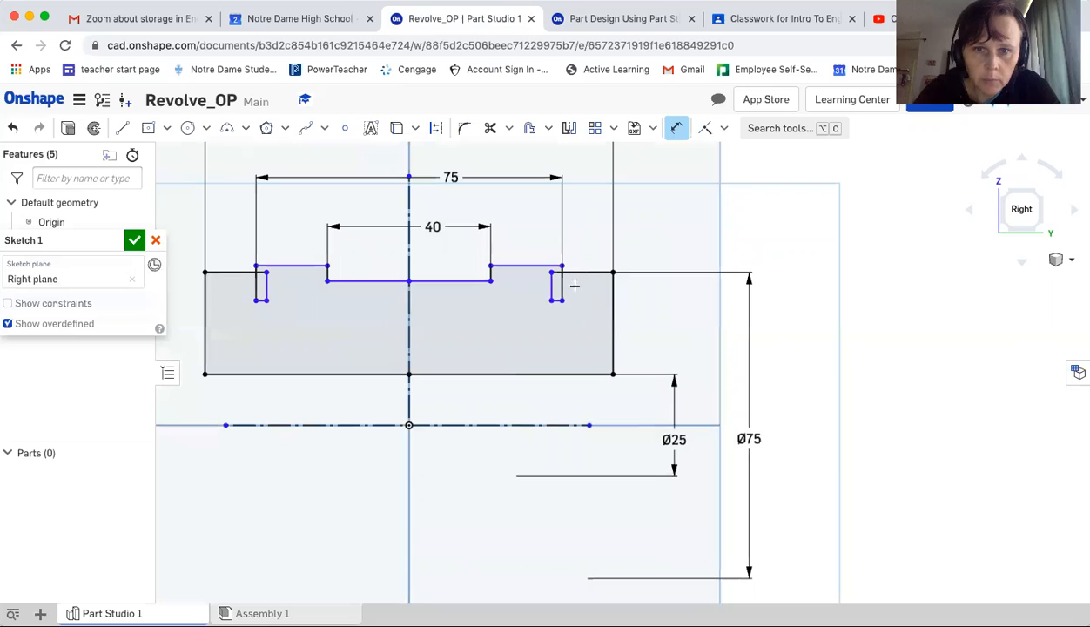
click(675, 129)
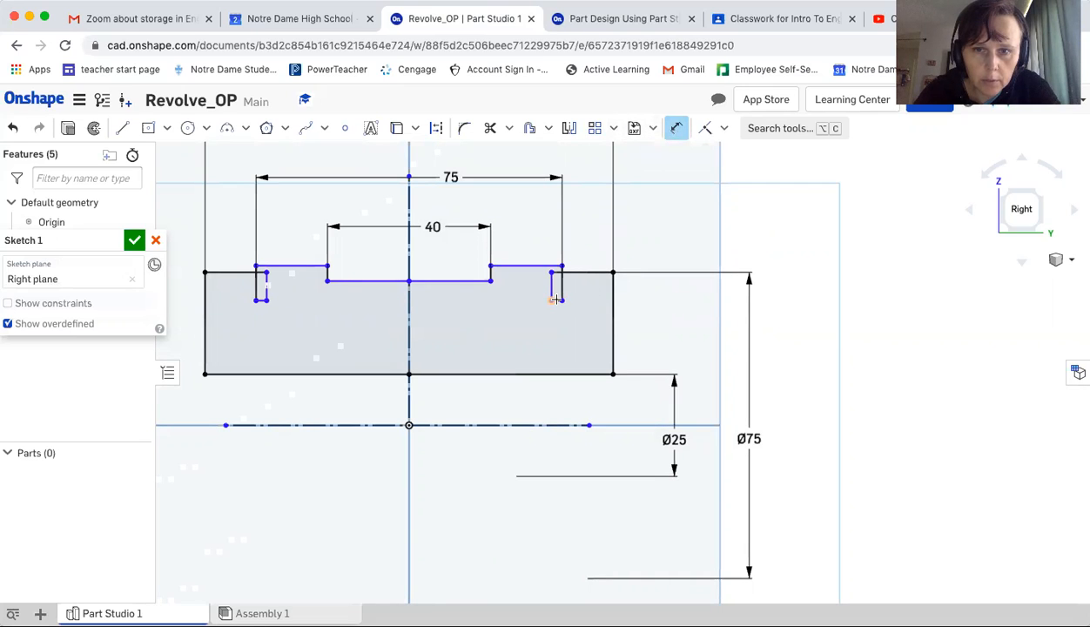
scroll(557, 299, up, 5)
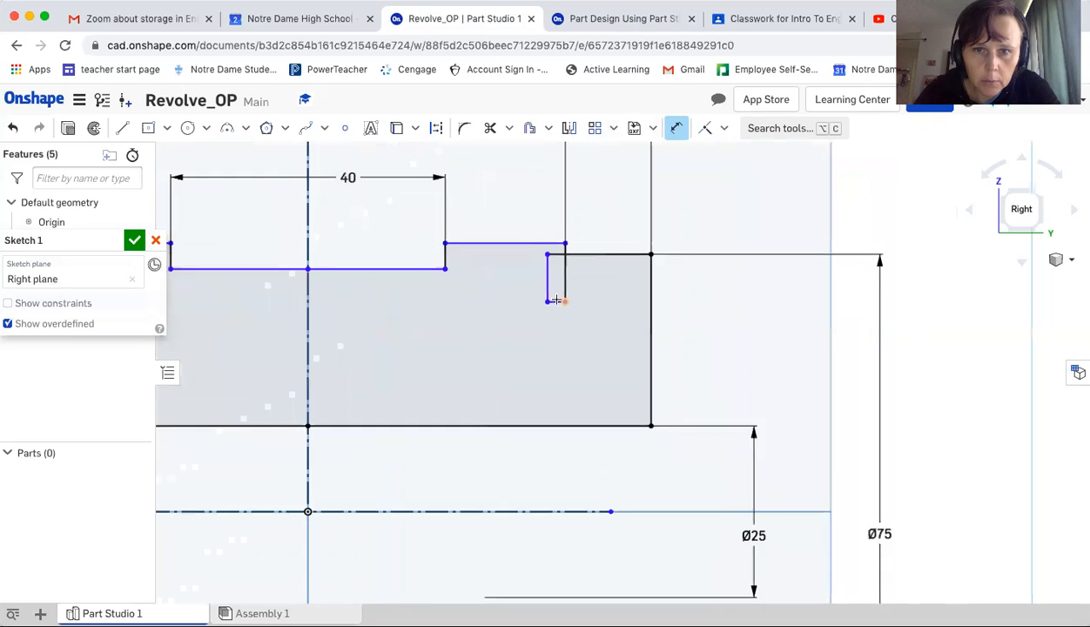
click(556, 301)
scroll(546, 324, down, 3)
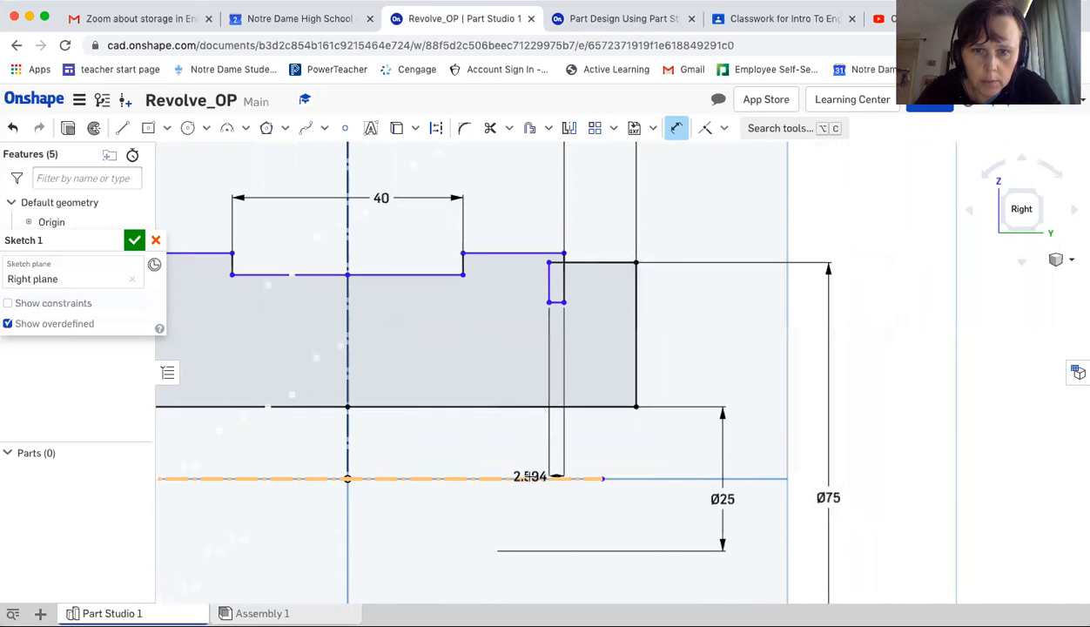
scroll(641, 468, down, 3)
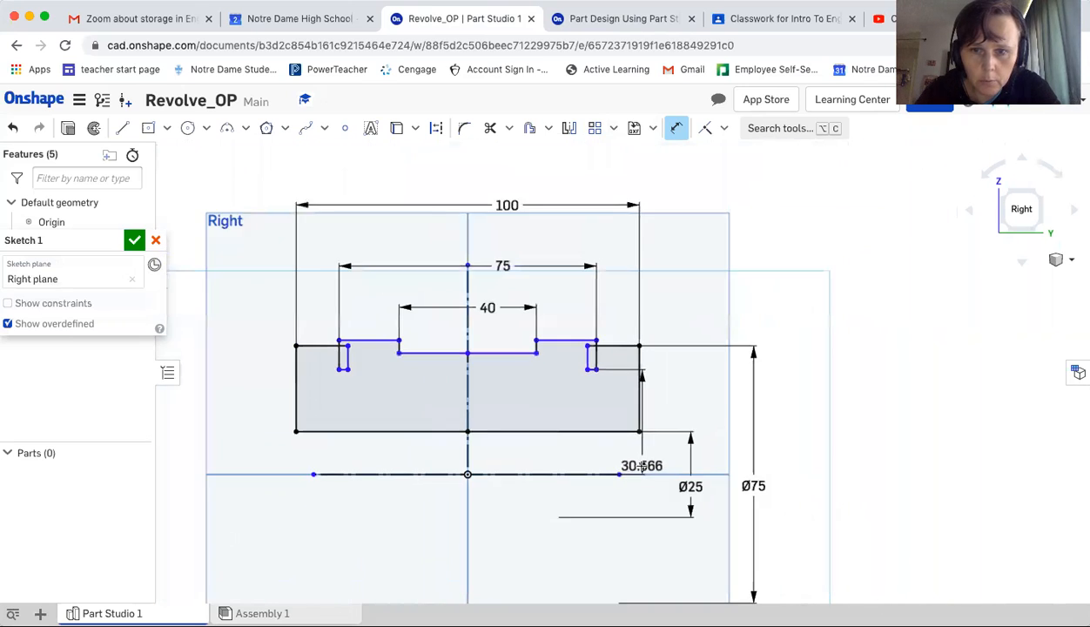
scroll(641, 468, down, 2)
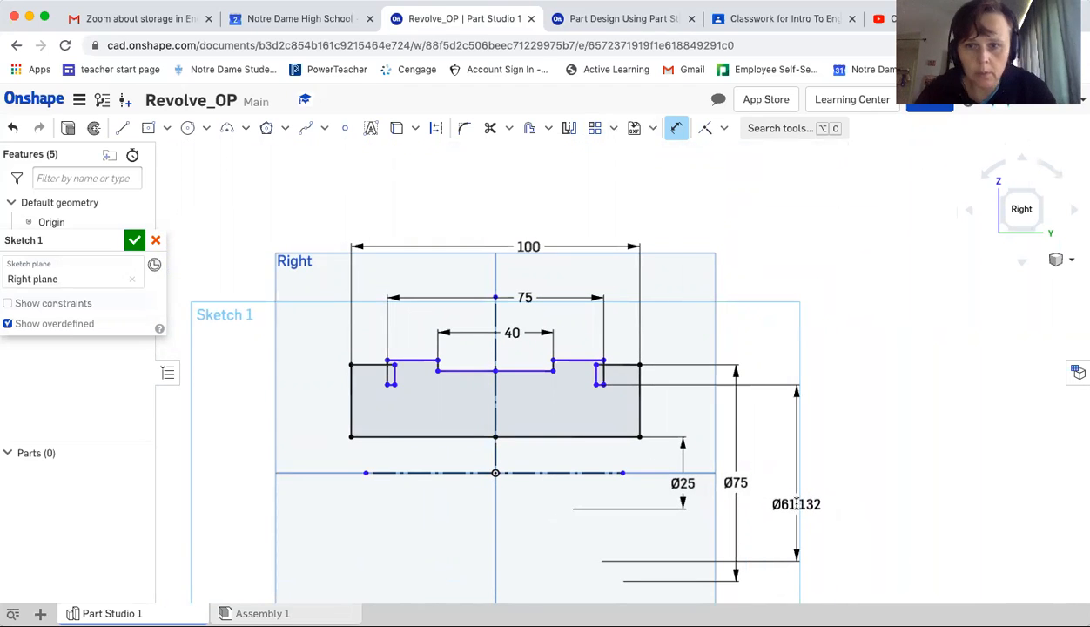
click(793, 504)
text(1)
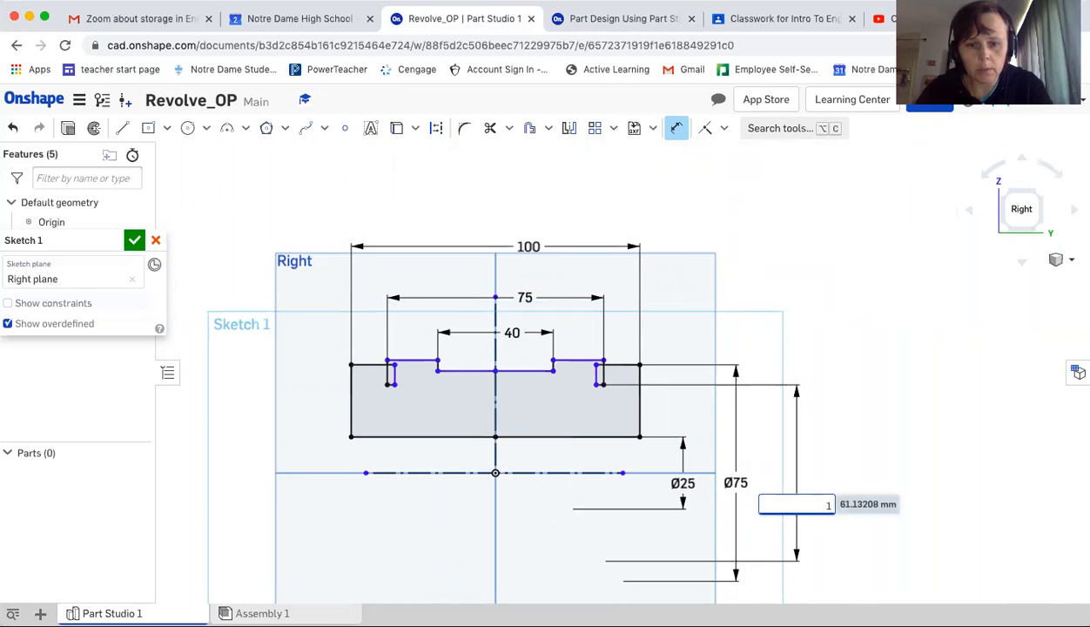
text(65)
key(Return)
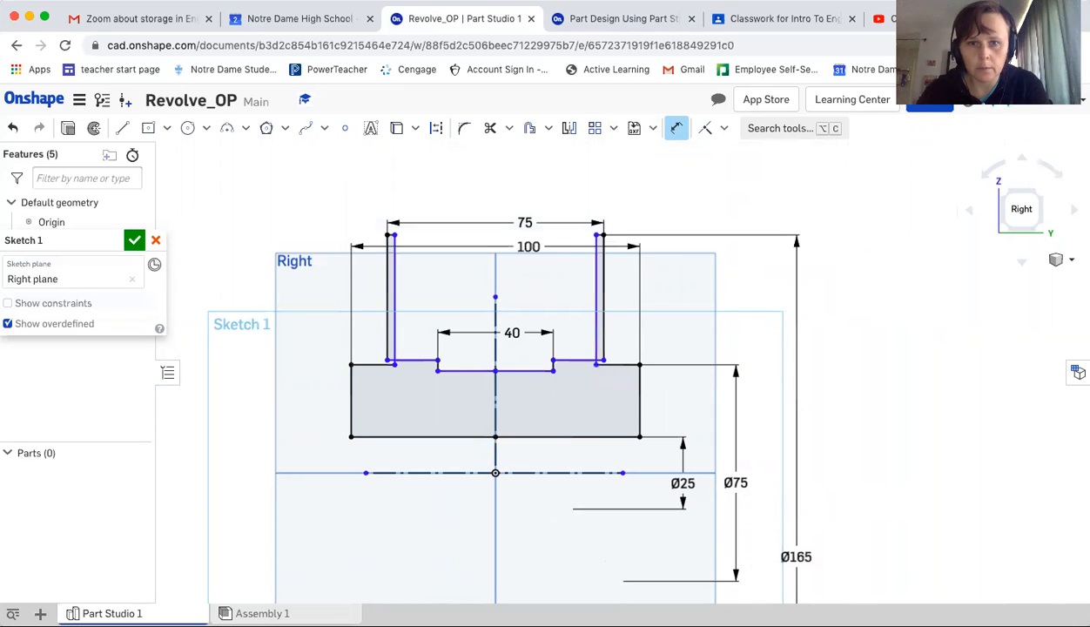
Dimension the diameter from the short step edge beside the right notch across the construction line as 200 mm
scroll(785, 510, down, 1)
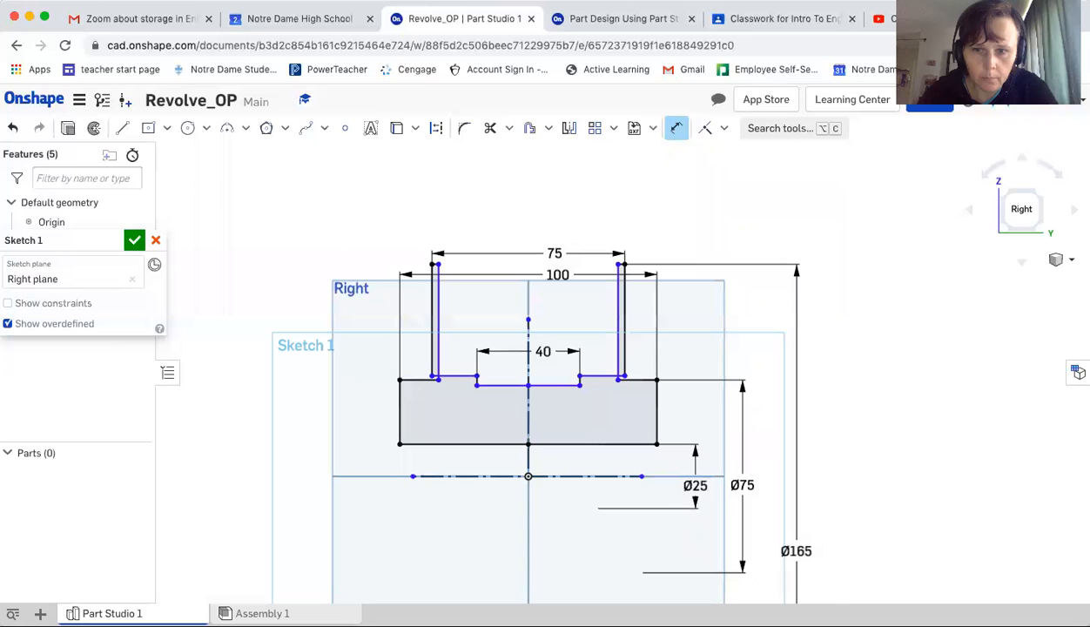
click(589, 14)
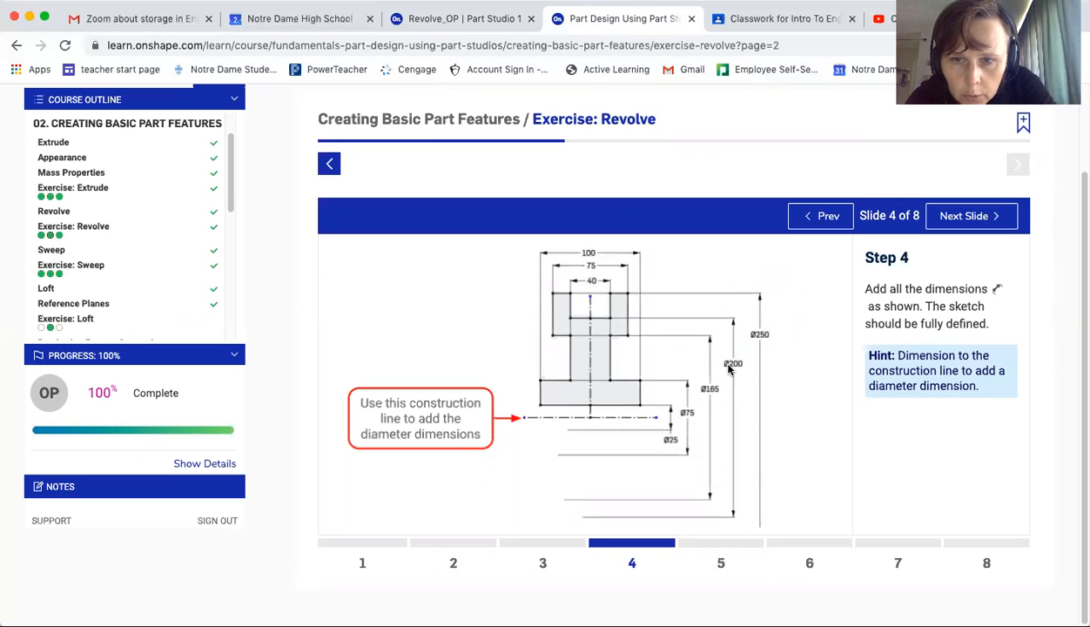
click(469, 19)
scroll(591, 328, down, 3)
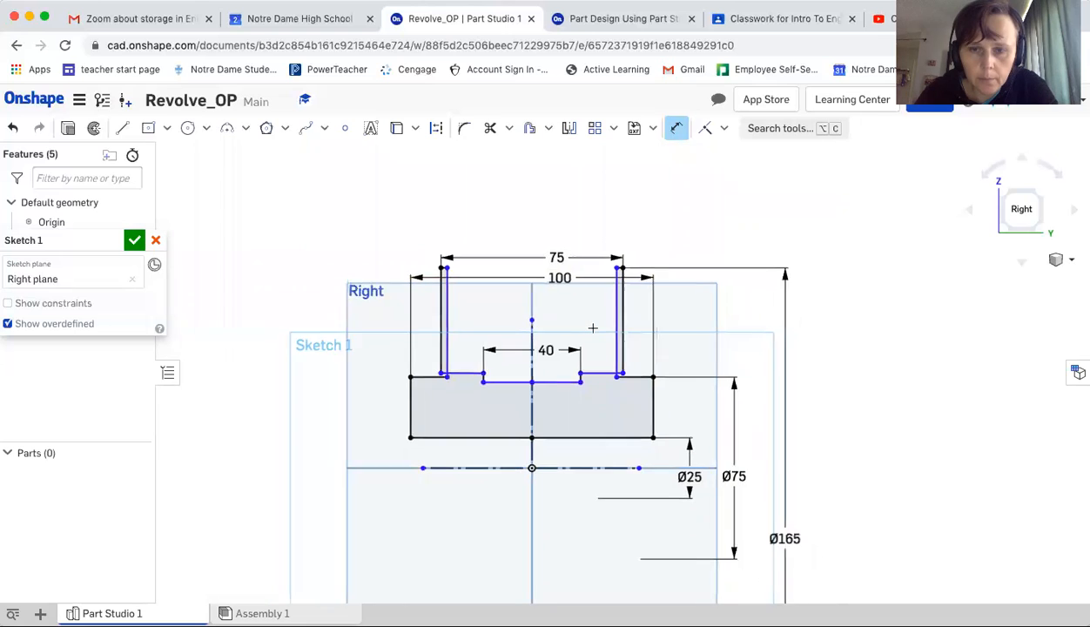
scroll(592, 328, down, 1)
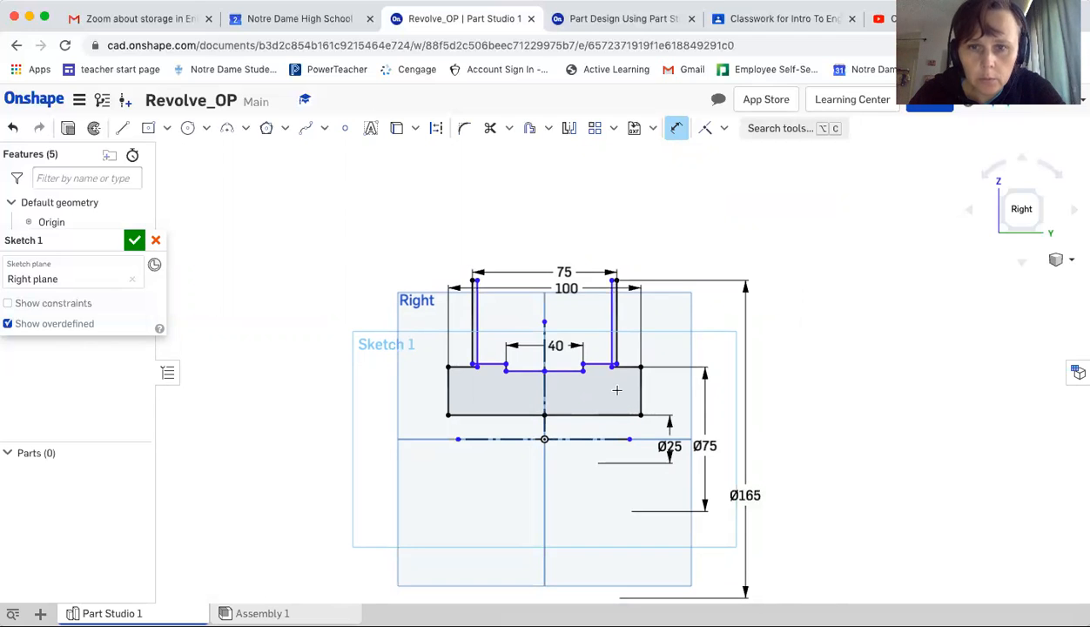
click(597, 362)
click(603, 438)
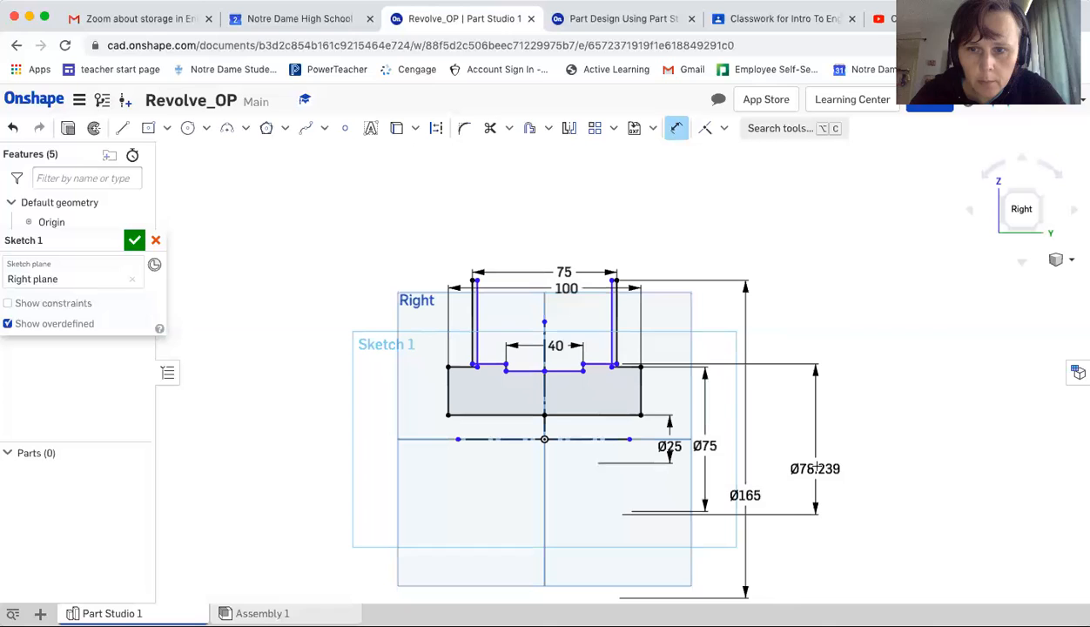
click(816, 466)
text(200)
key(Return)
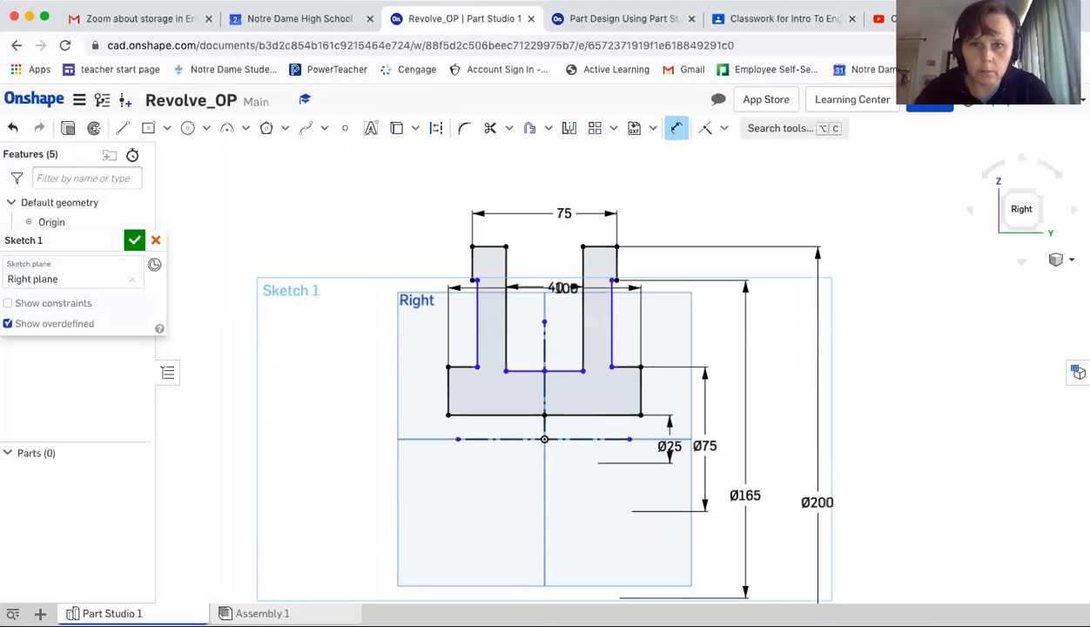
click(573, 19)
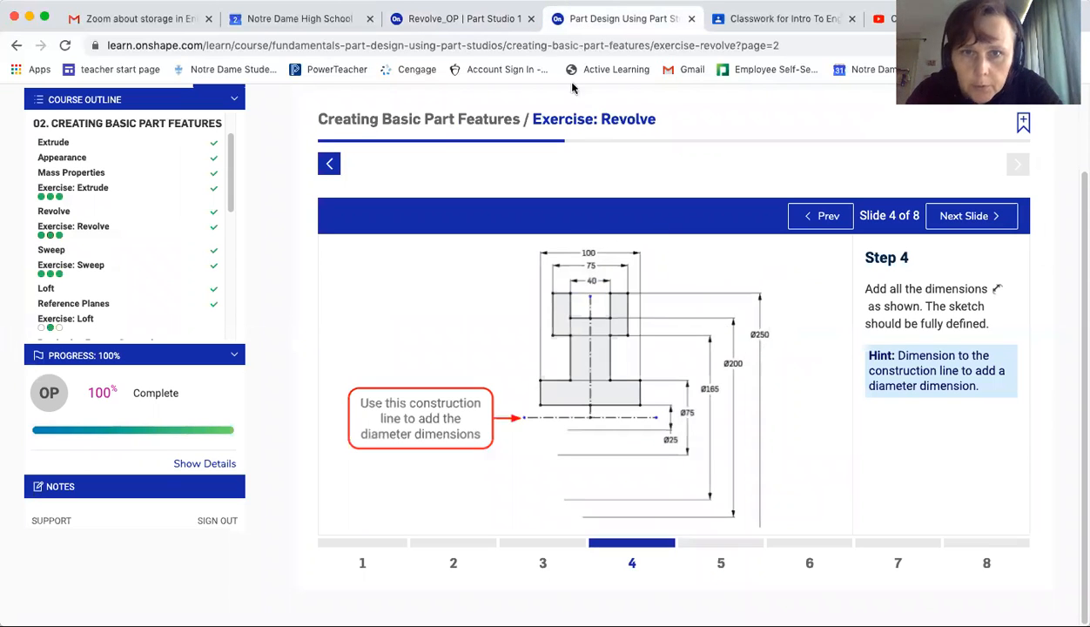
Change the outermost diameter dimension to 250 mm, matching the tutorial's Step 4 drawing
click(478, 24)
scroll(651, 312, up, 4)
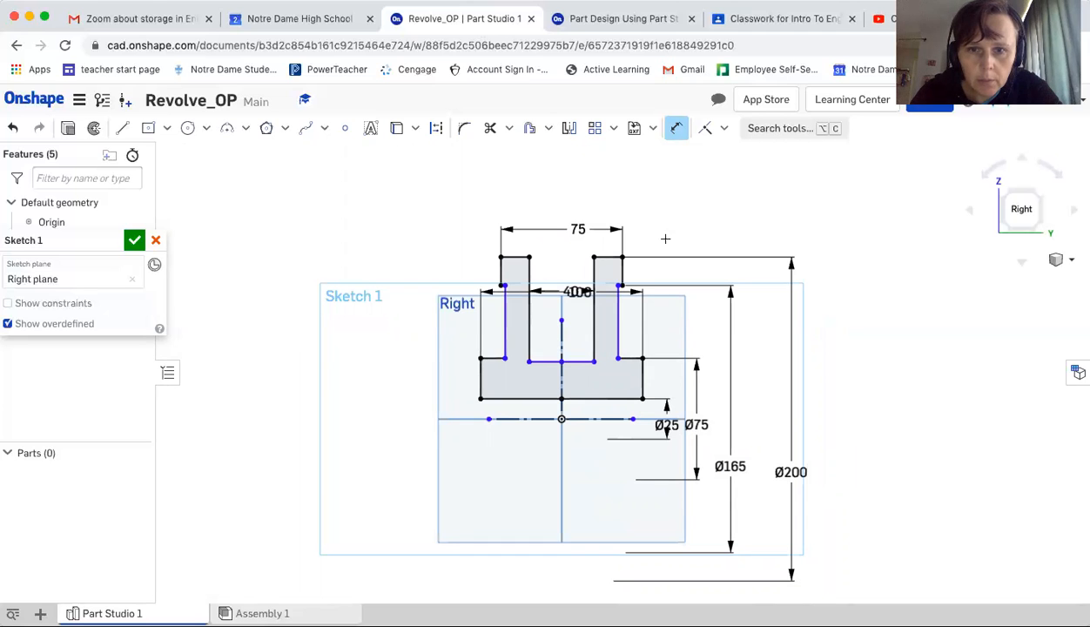
click(609, 19)
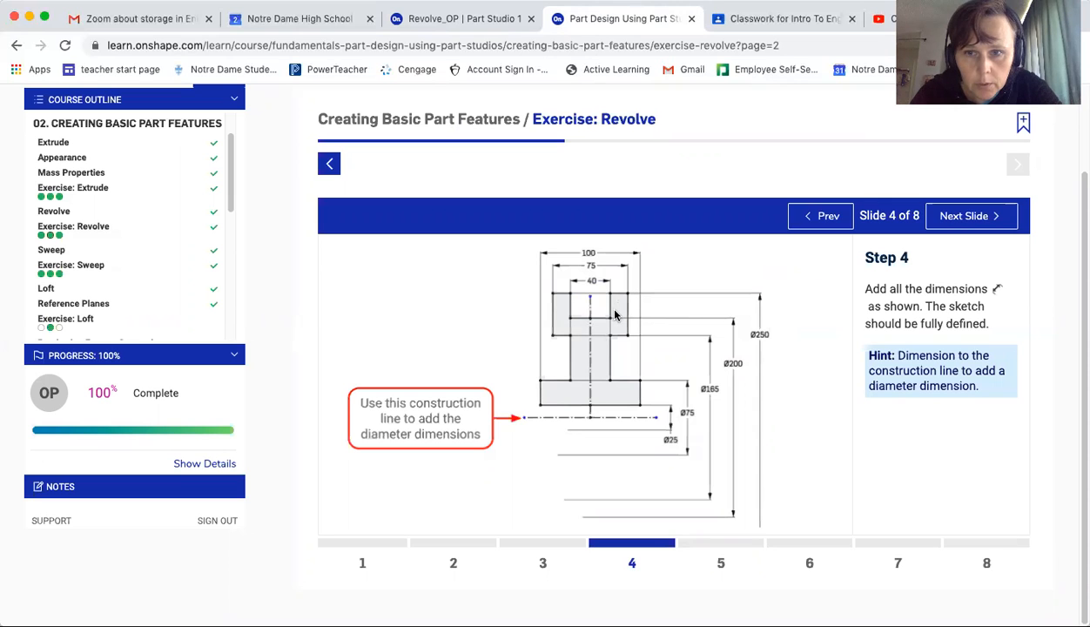
click(461, 19)
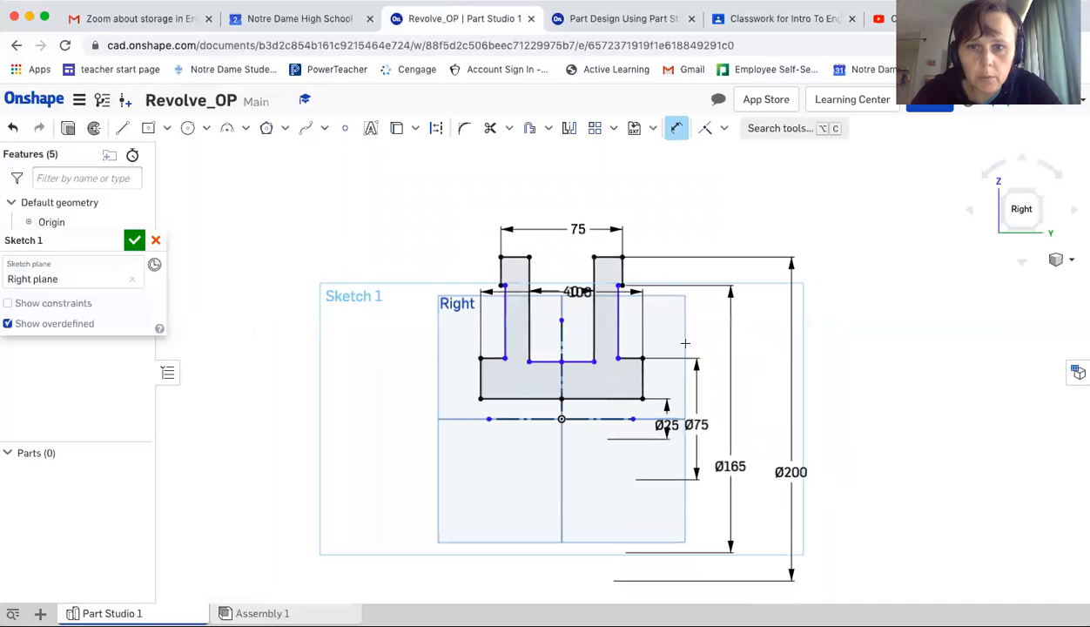
double_click(792, 472)
text(25)
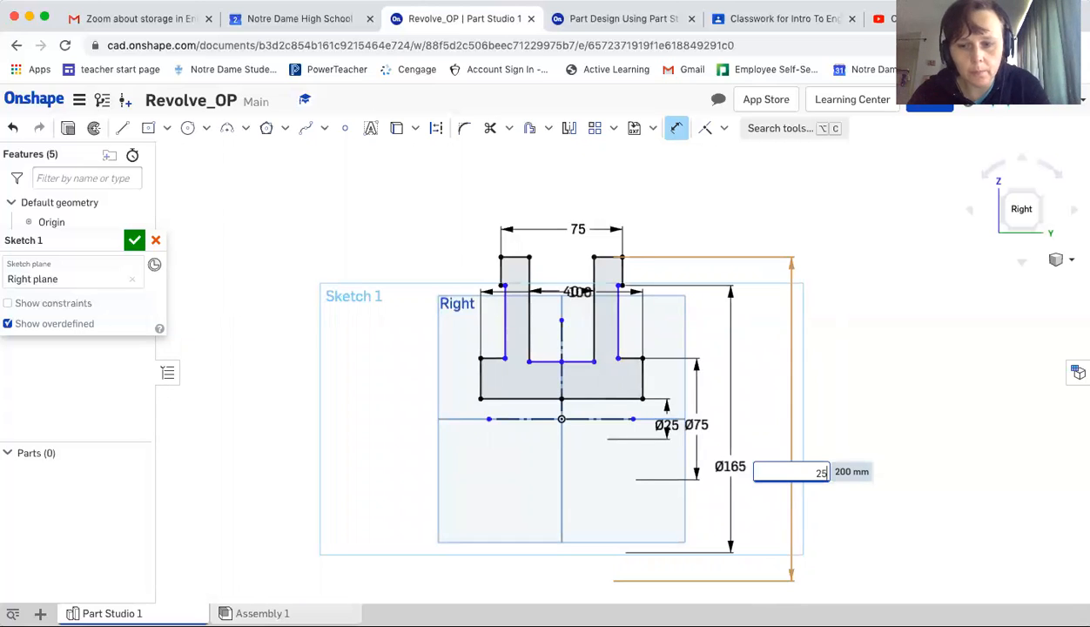
text(0)
key(Return)
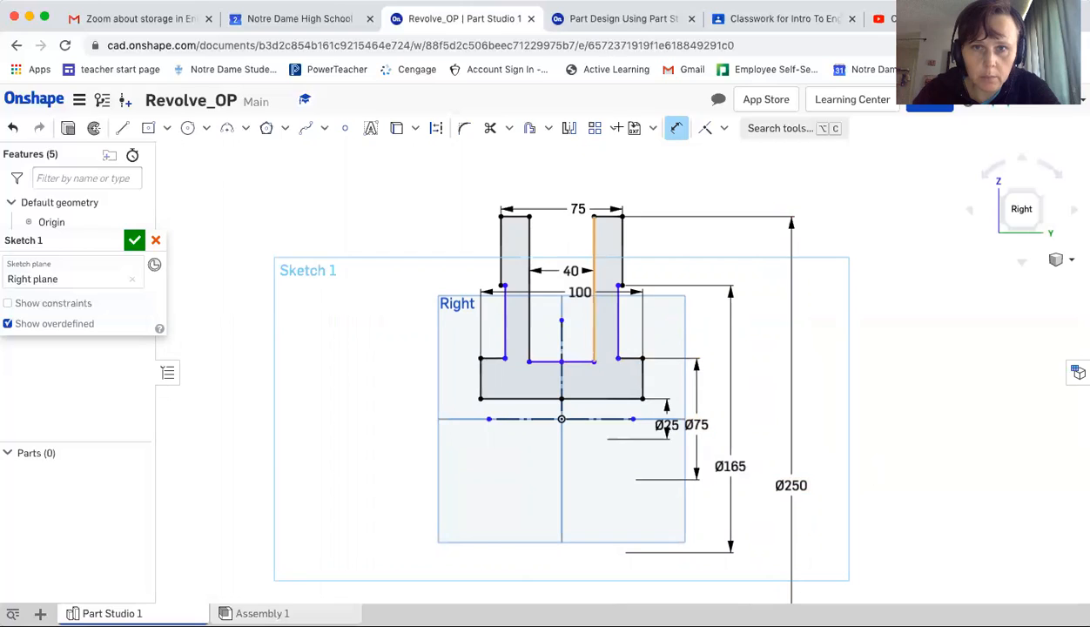
Dimension the diameter from the bottom of the top notch between the prongs across the construction line as 200 mm
click(625, 17)
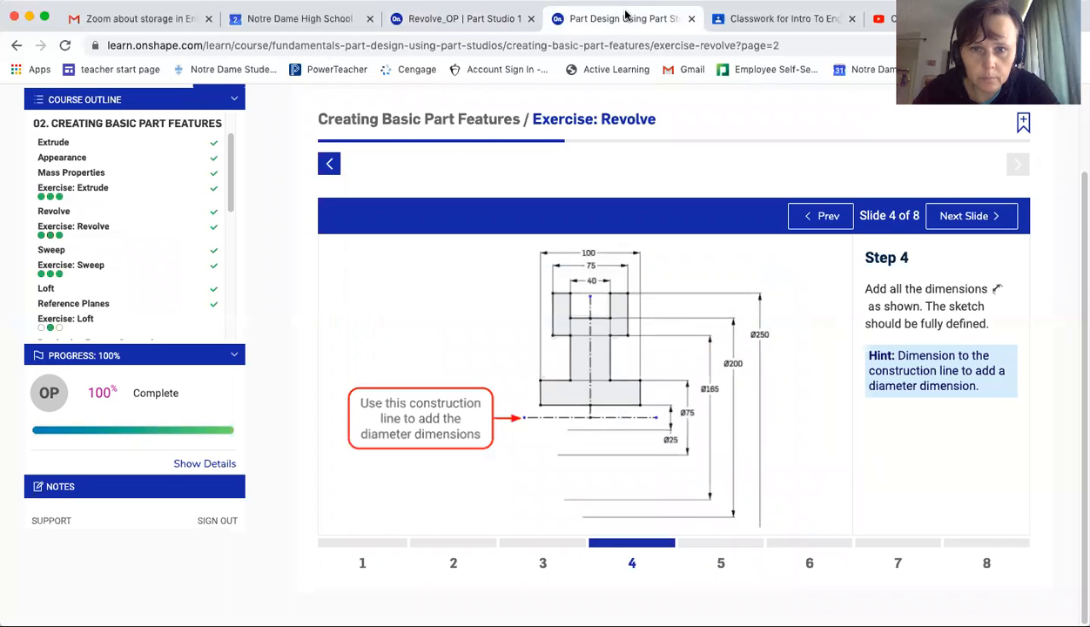
click(500, 19)
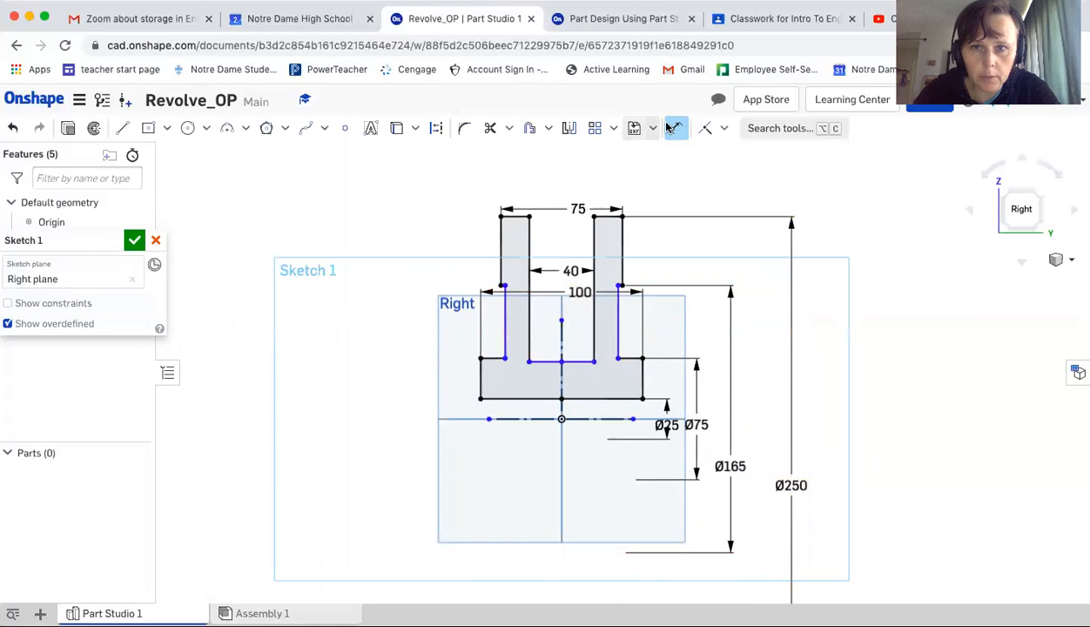
click(575, 360)
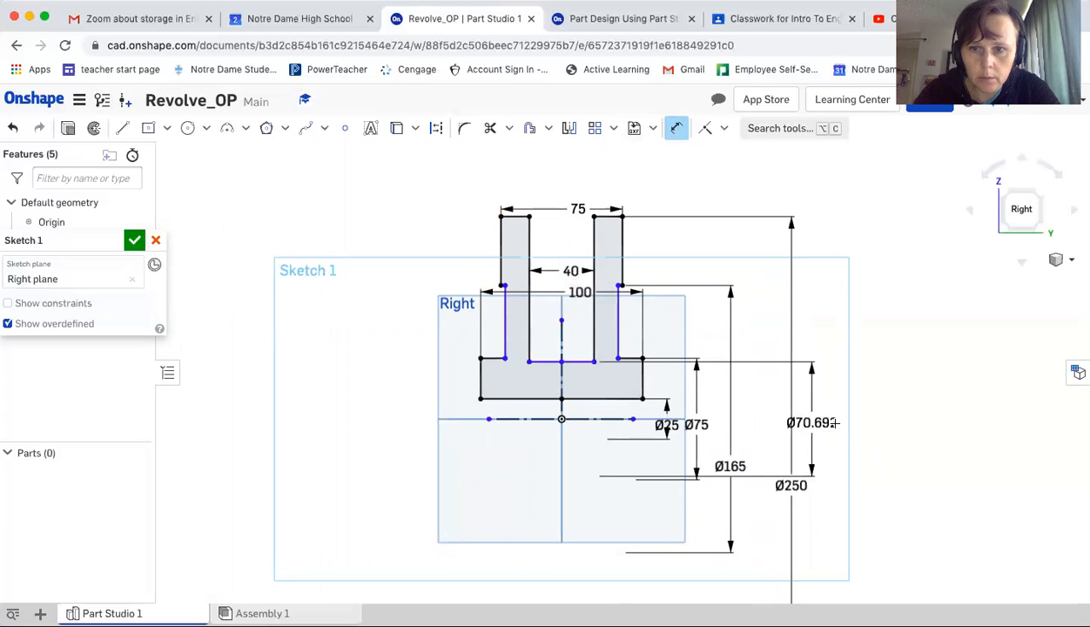
click(836, 424)
text(200)
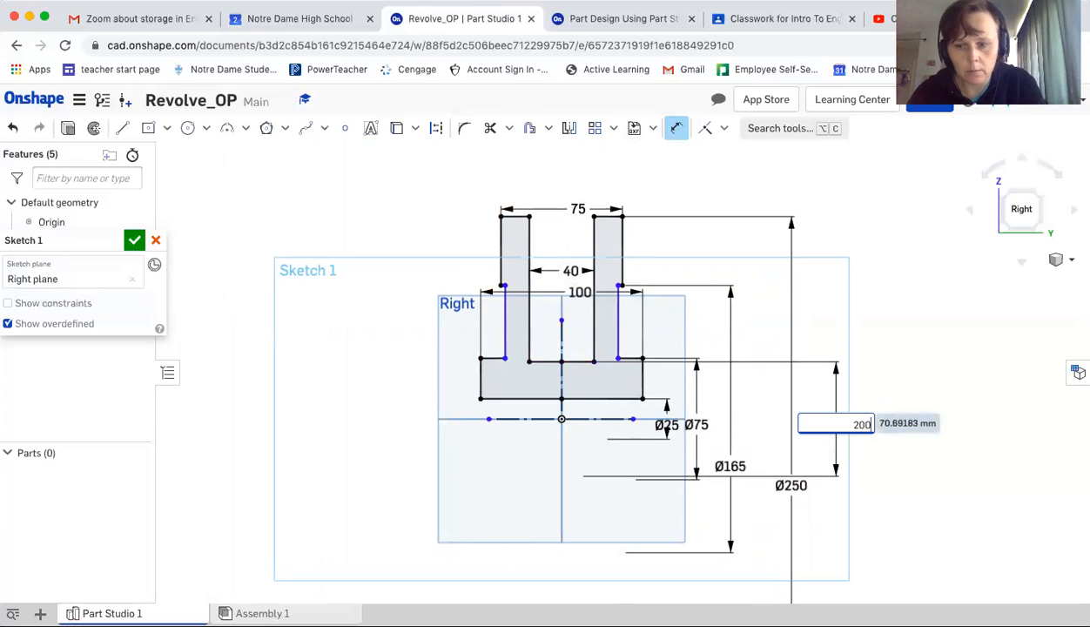
key(Return)
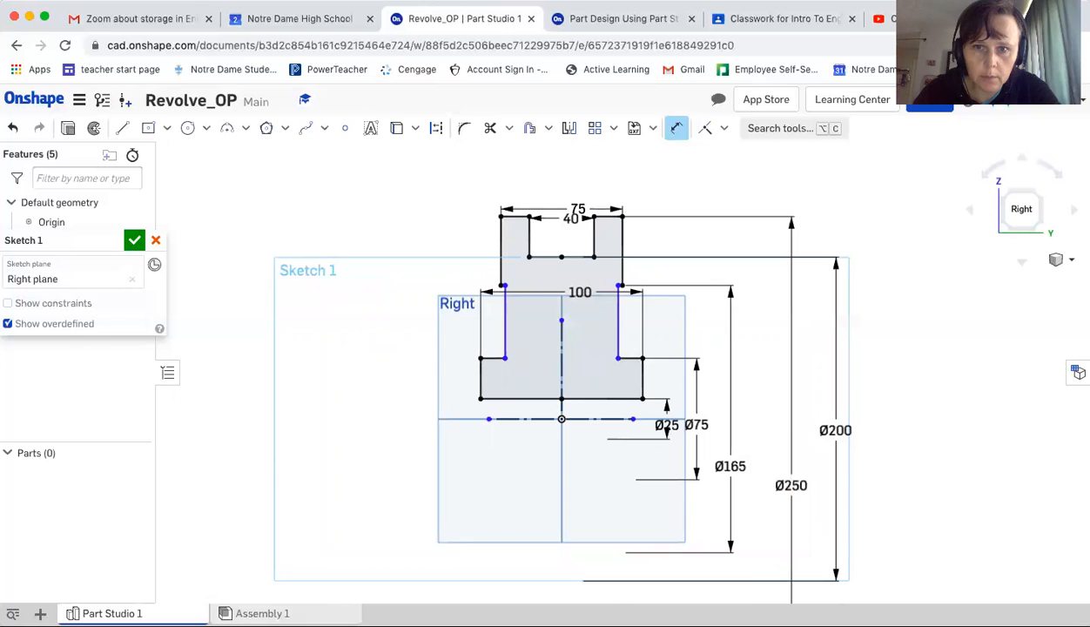
Compare the sketch's dimensions with the tutorial's Step 4 drawing
click(582, 24)
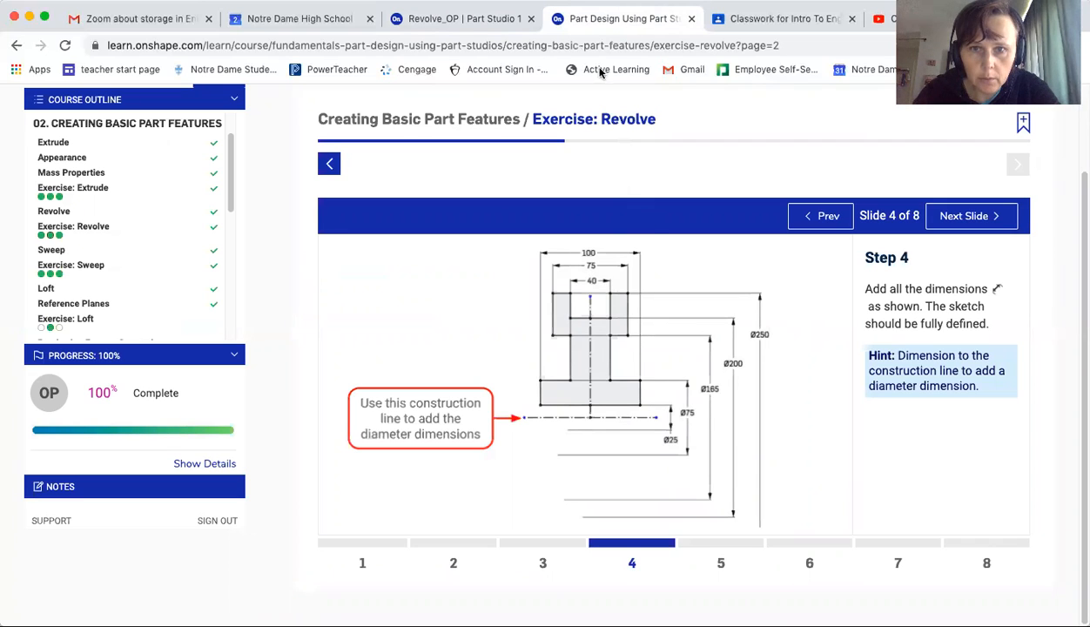
click(484, 22)
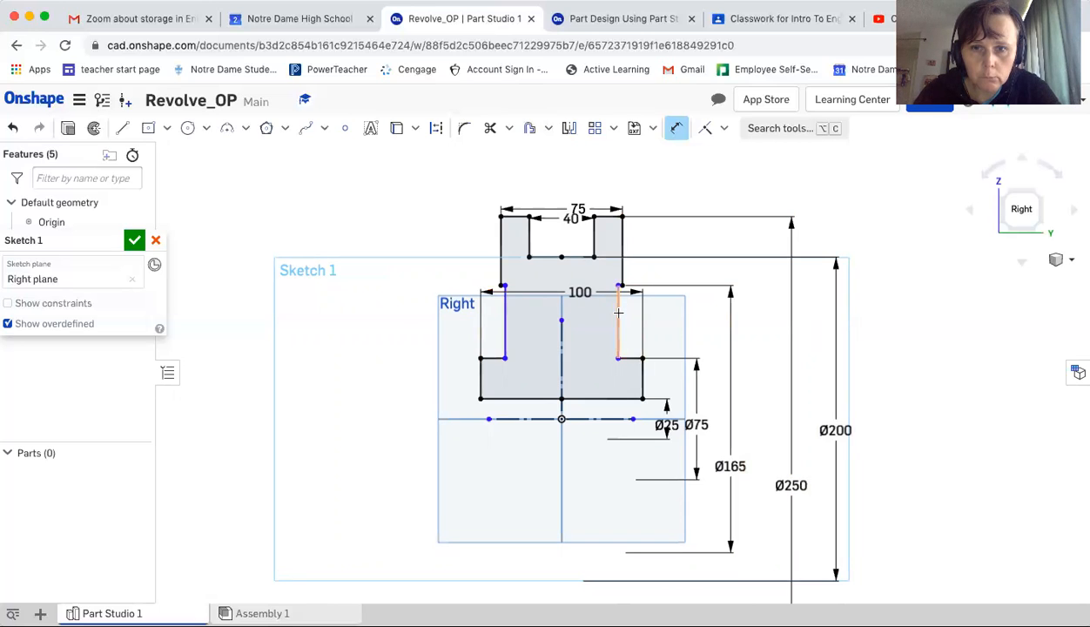
click(646, 19)
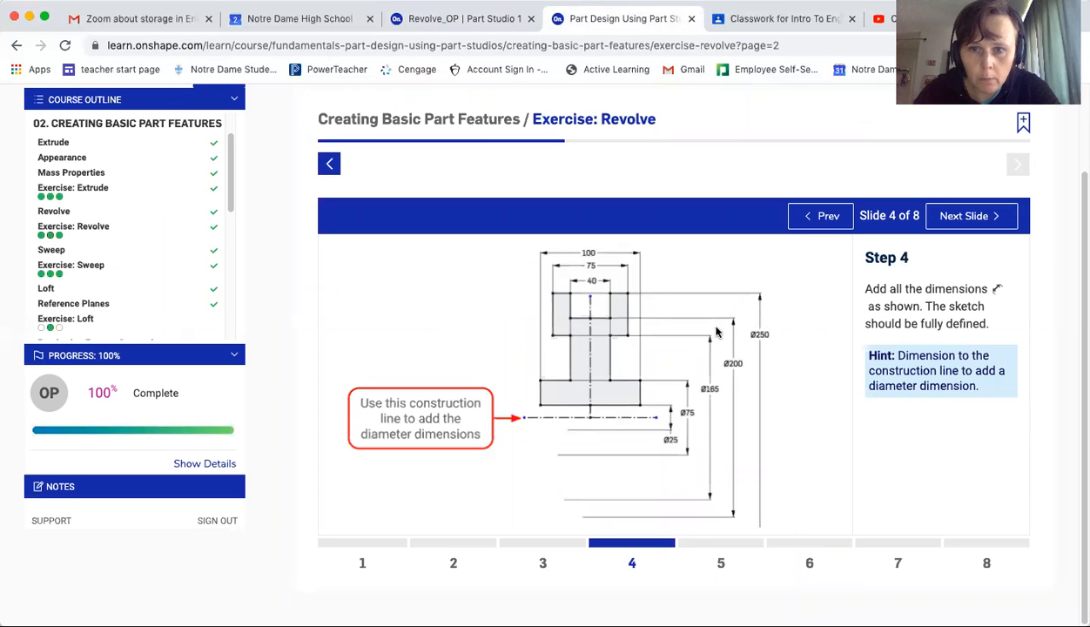
click(481, 21)
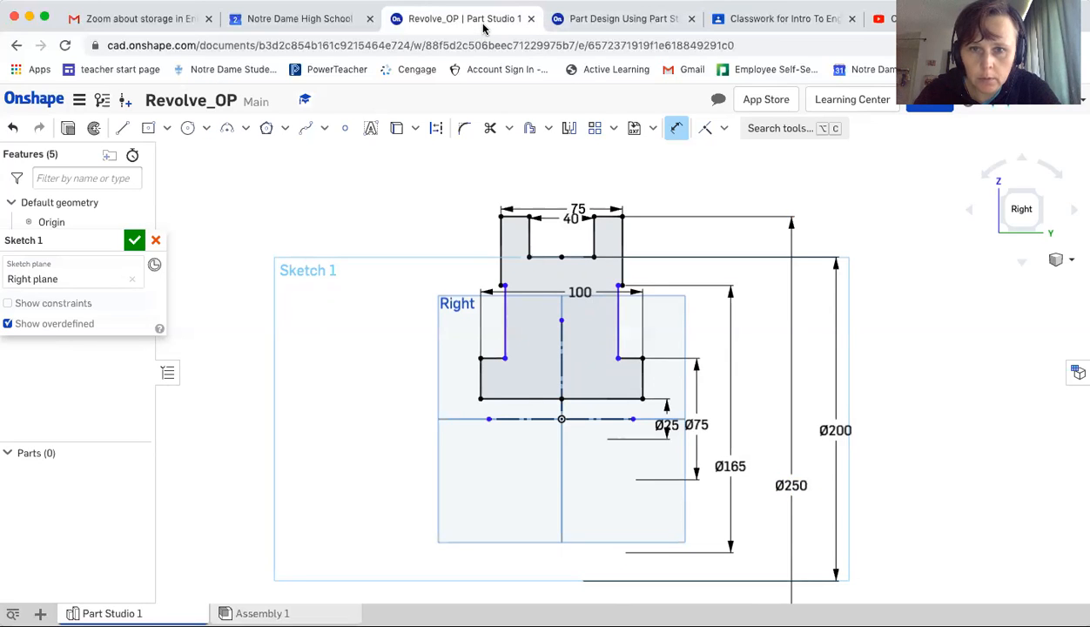
click(602, 16)
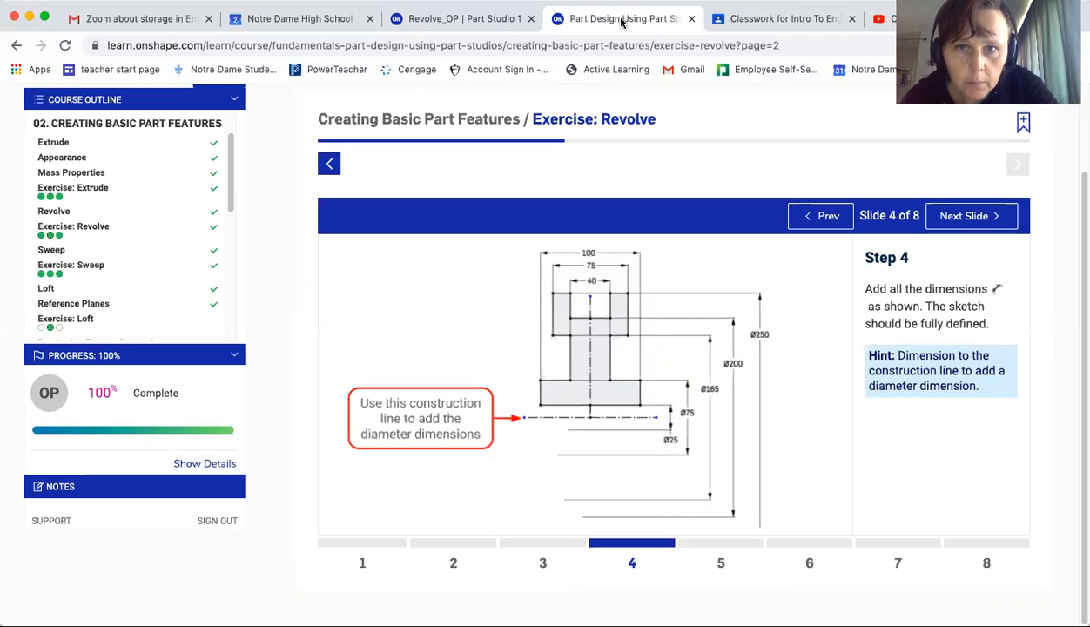
click(501, 19)
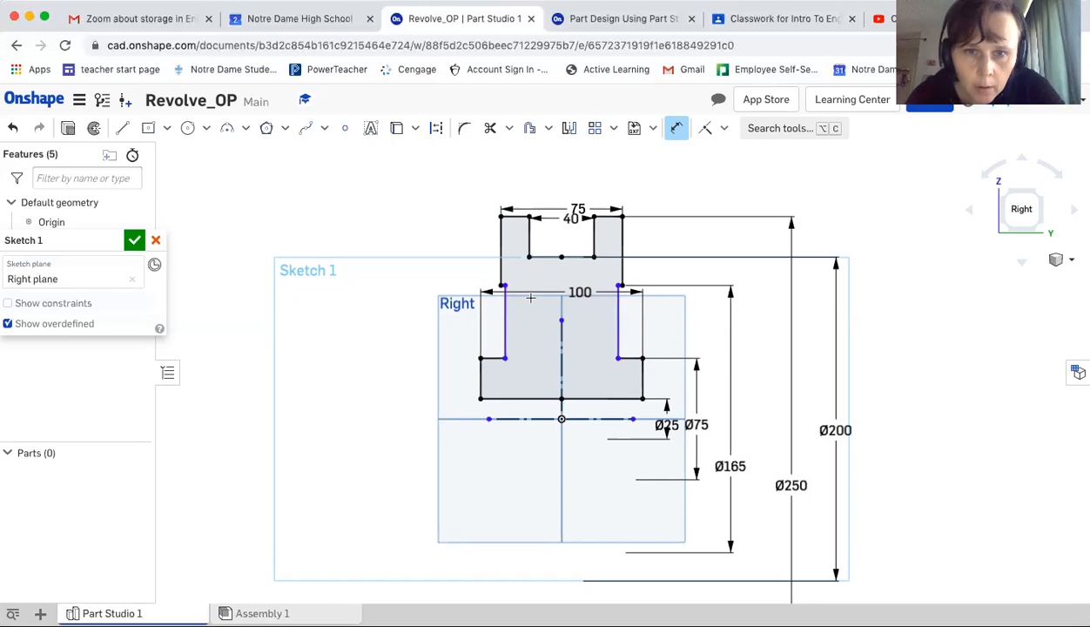
Zoom around the sketch to check whether every edge of the profile is fully defined
scroll(513, 303, up, 8)
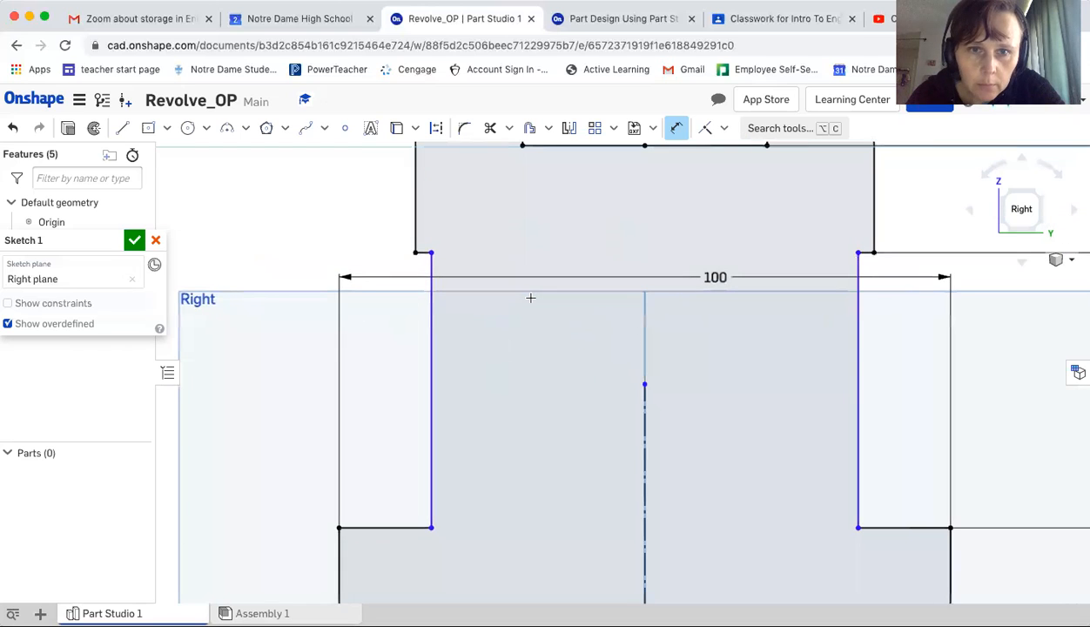
scroll(530, 298, down, 5)
scroll(530, 297, down, 4)
scroll(544, 295, up, 4)
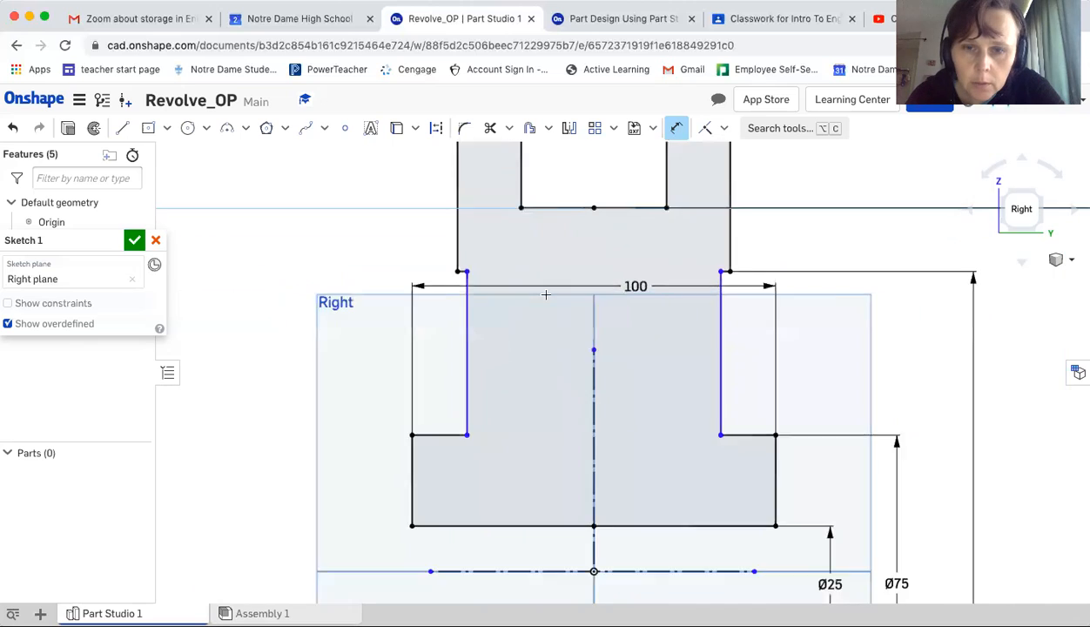
scroll(545, 295, up, 3)
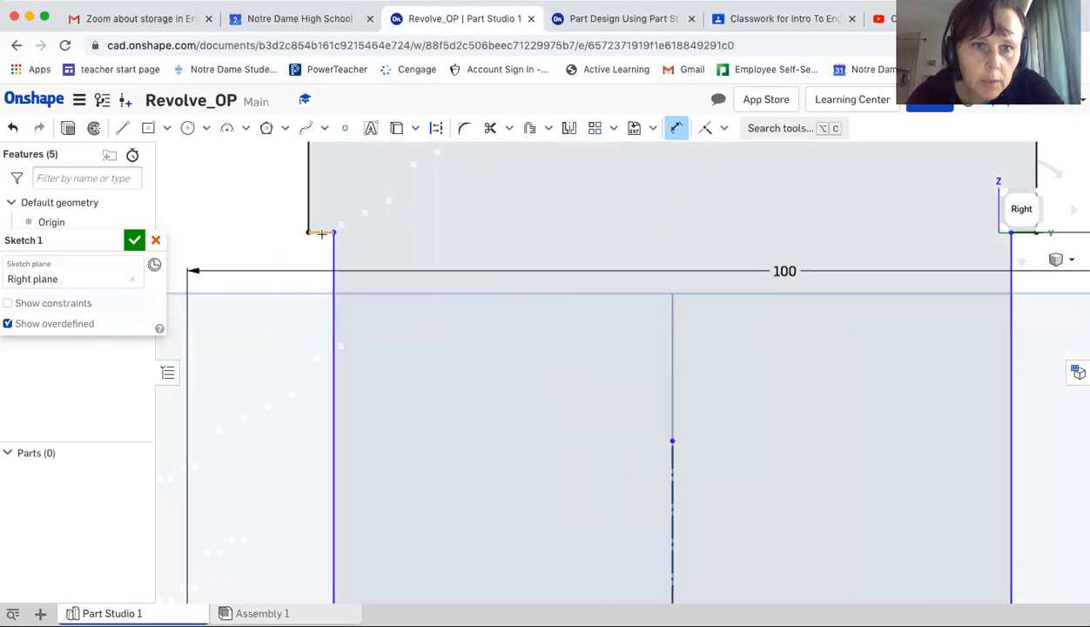
scroll(394, 233, down, 1)
scroll(394, 234, down, 3)
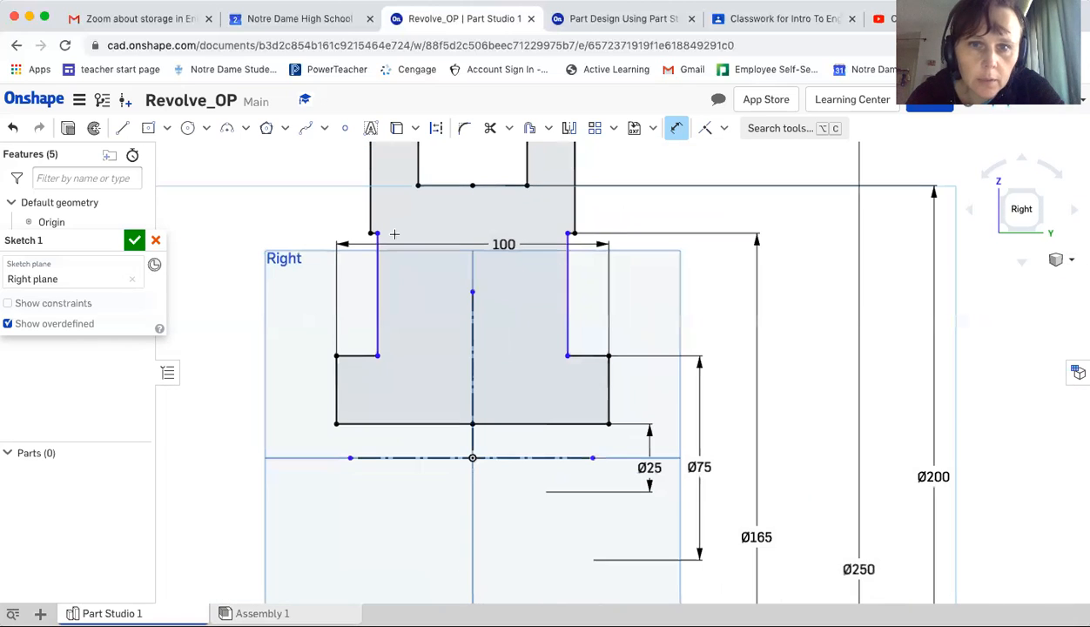
scroll(394, 233, down, 4)
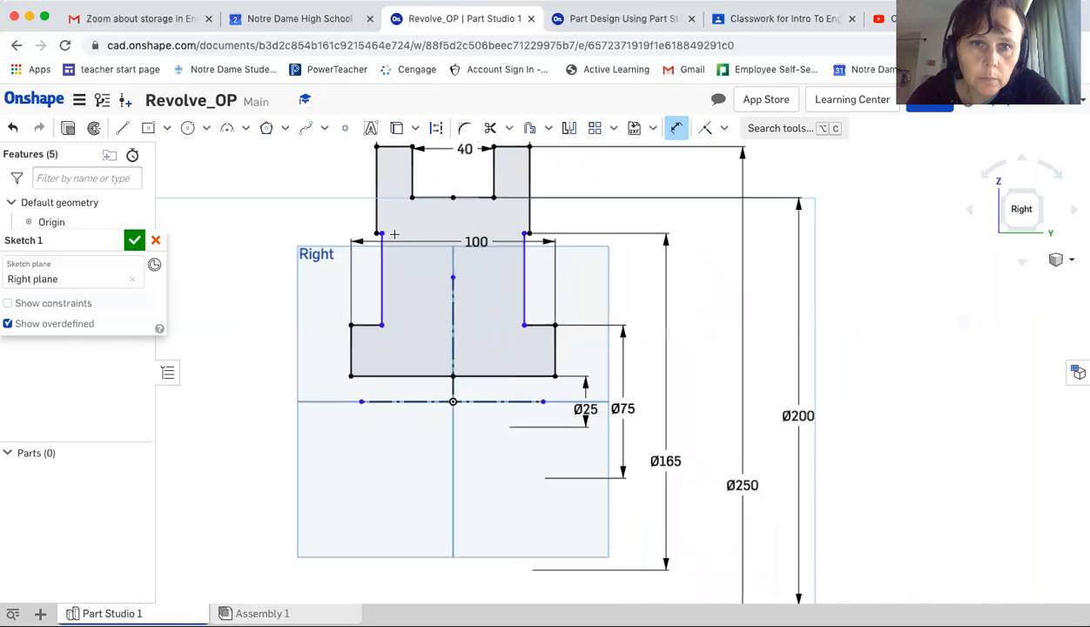
scroll(421, 223, up, 1)
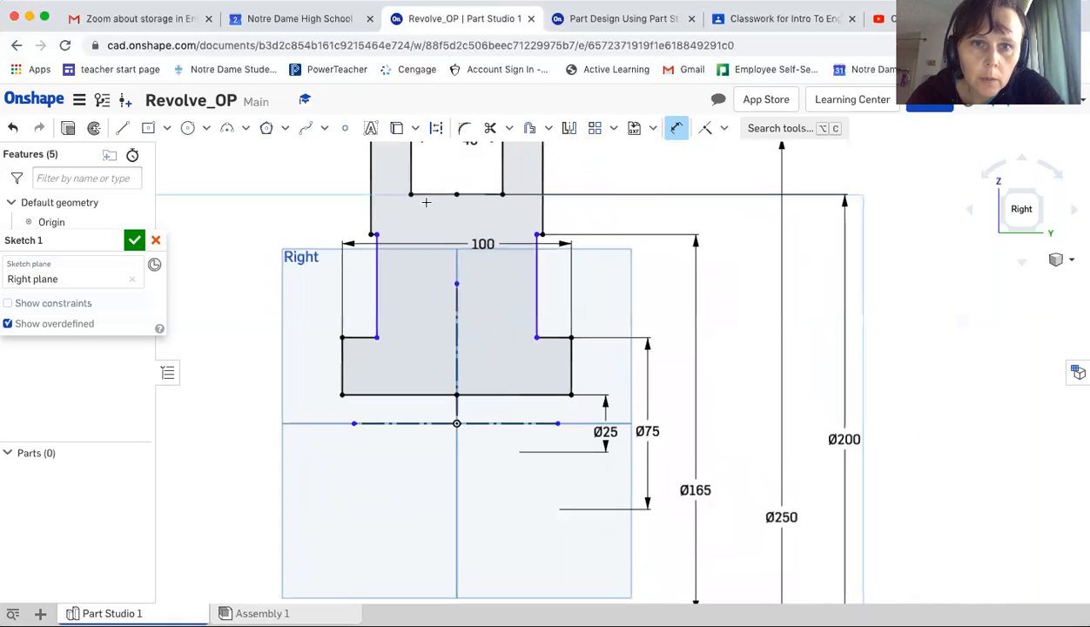
middle_drag(426, 206, 437, 324)
scroll(438, 319, down, 2)
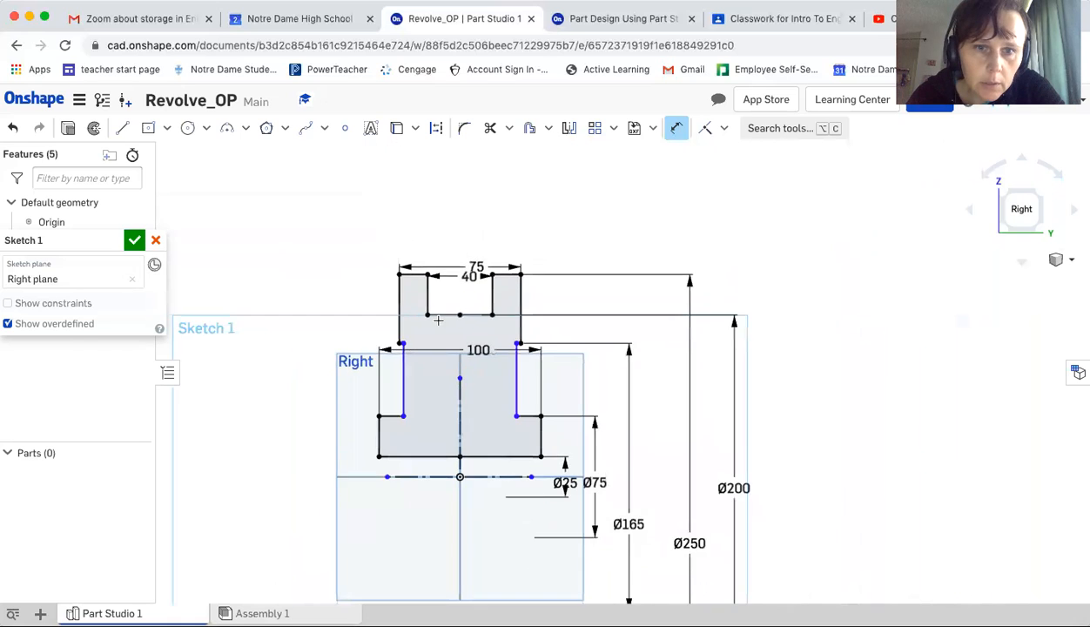
scroll(437, 318, up, 5)
scroll(437, 318, up, 1)
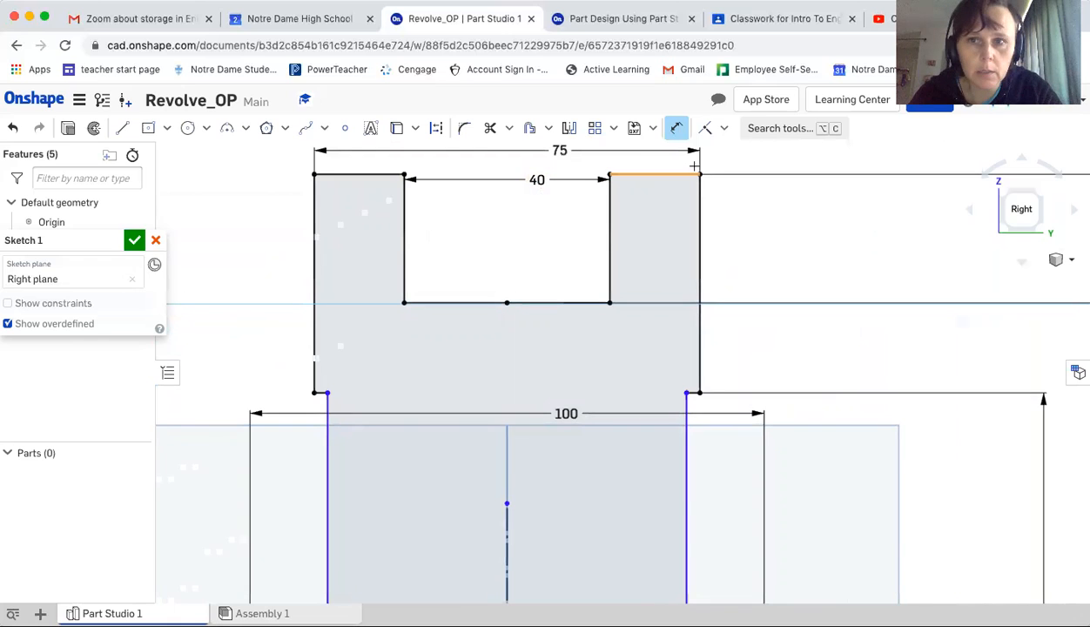
key(Escape)
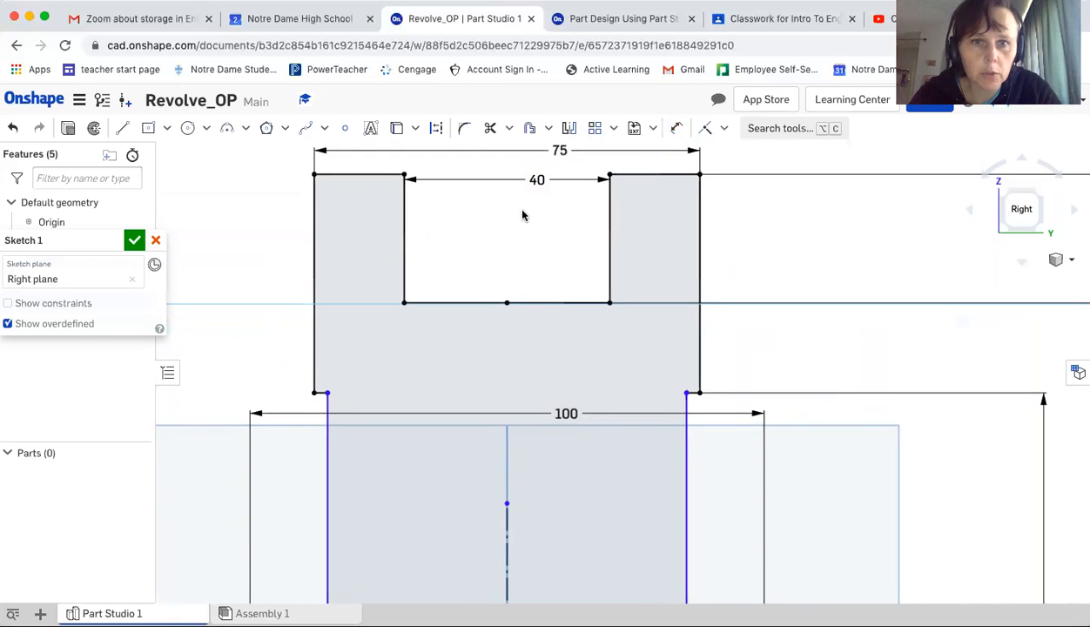
Select the left prong's top edge and corner vertex to inspect their constraints
click(373, 178)
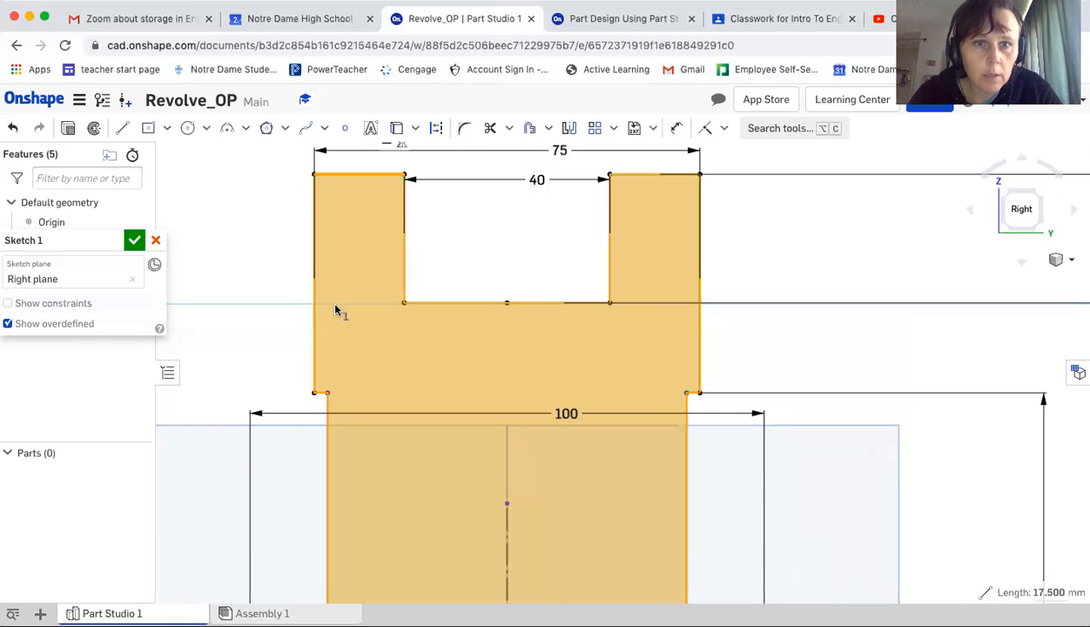
click(321, 396)
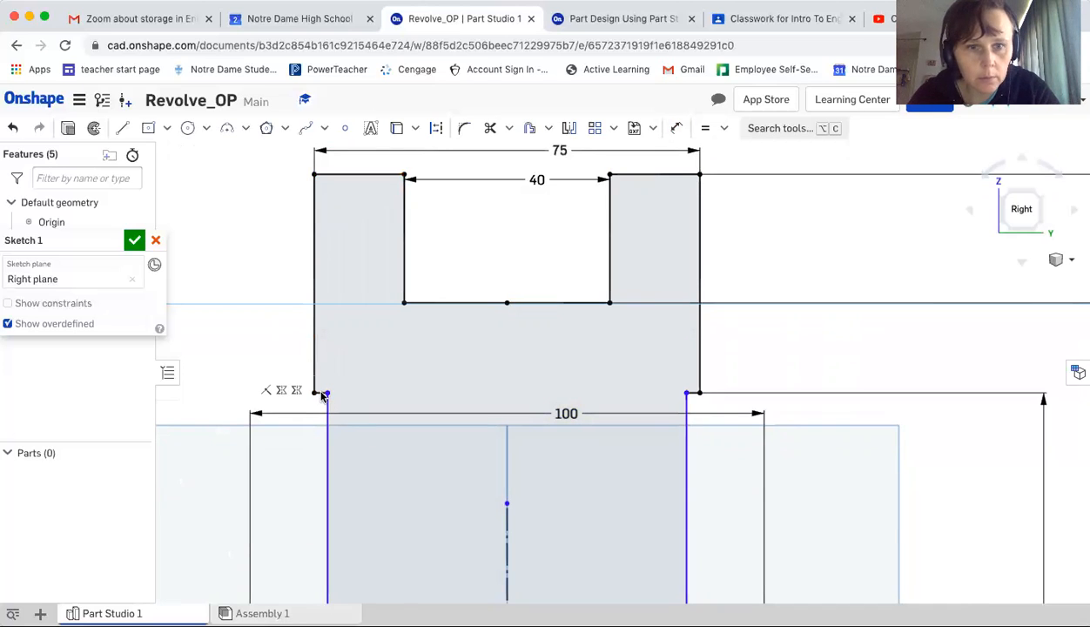
key(e)
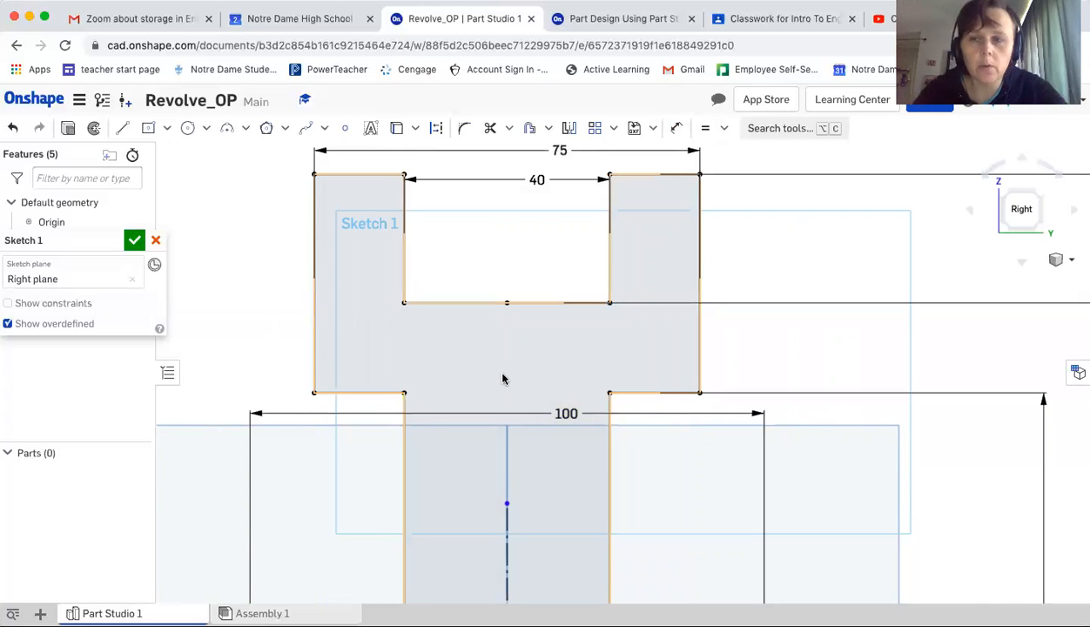
scroll(501, 378, down, 5)
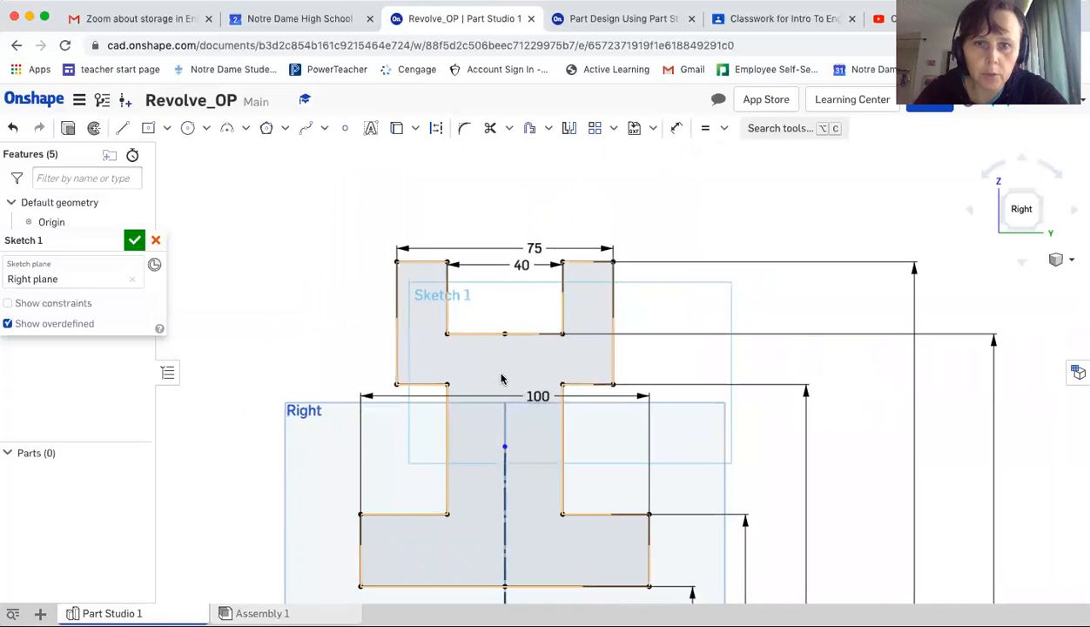
scroll(651, 397, down, 1)
middle_drag(651, 398, 653, 318)
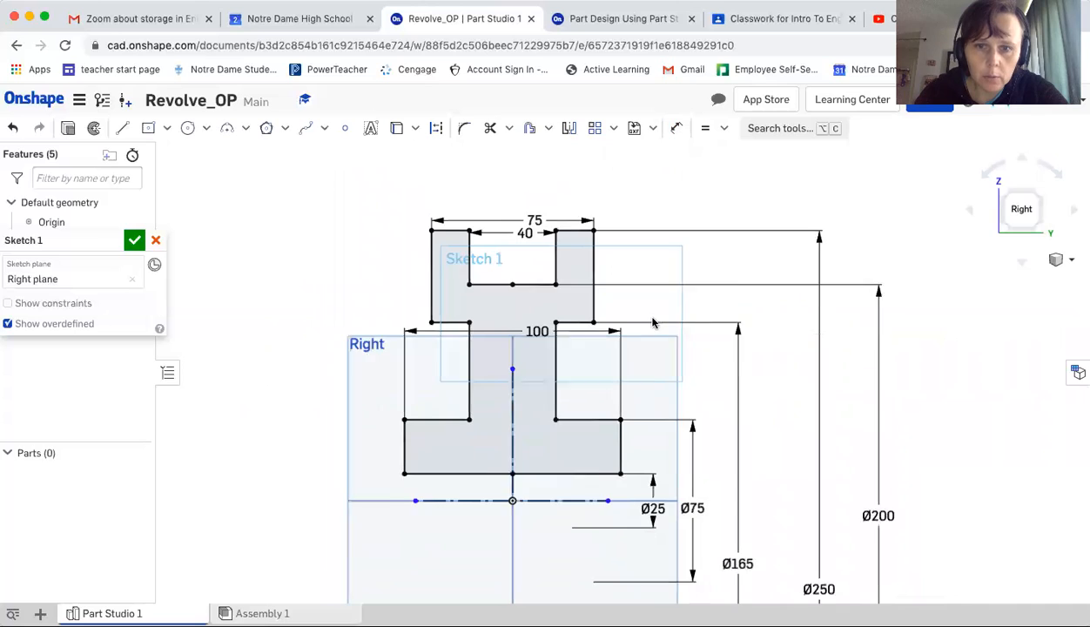
scroll(654, 317, down, 1)
scroll(654, 321, down, 1)
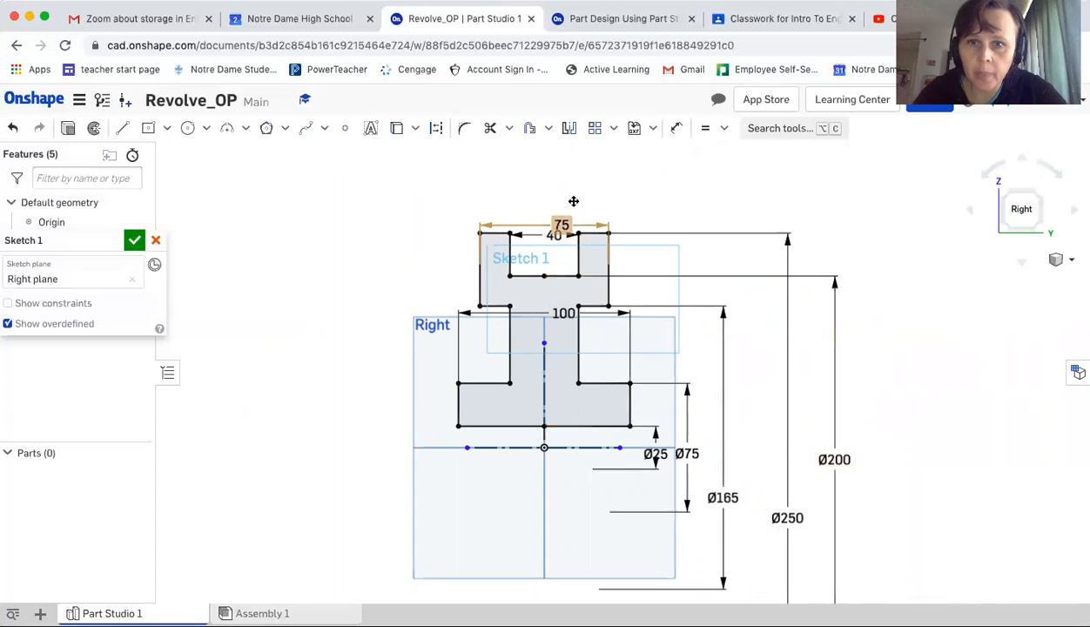
Advance the tutorial to the Step 5 slide and accept the finished Sketch 1
click(626, 19)
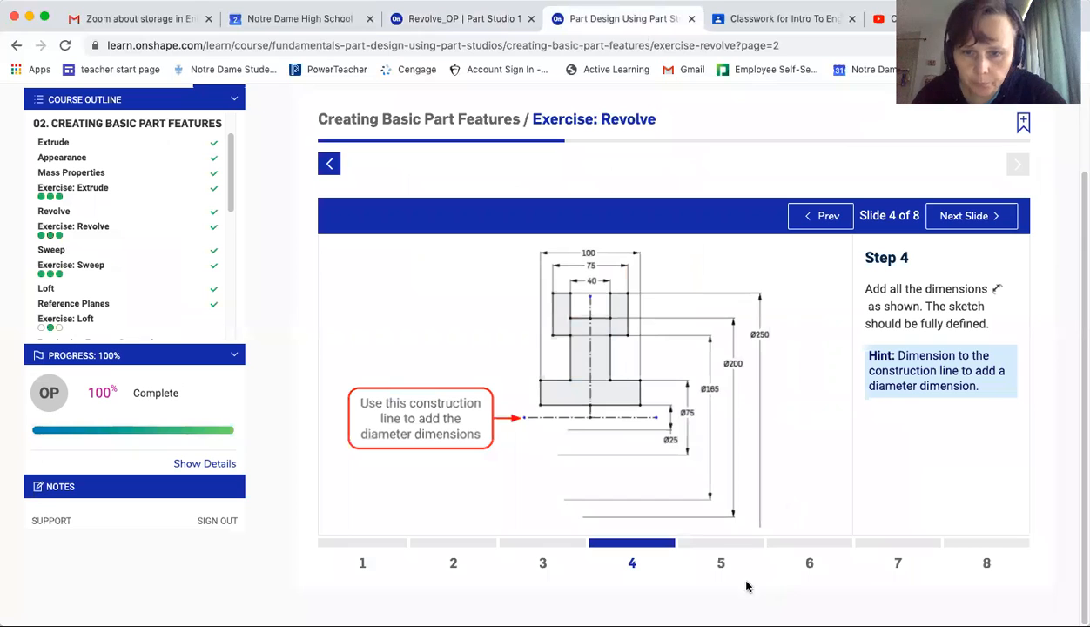
click(720, 564)
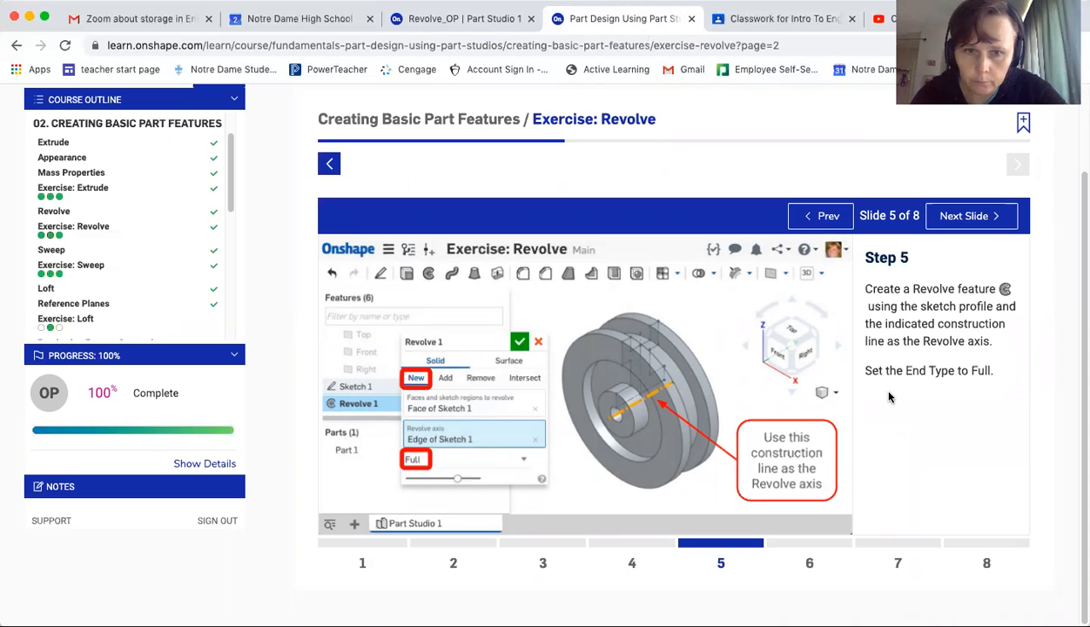
click(467, 19)
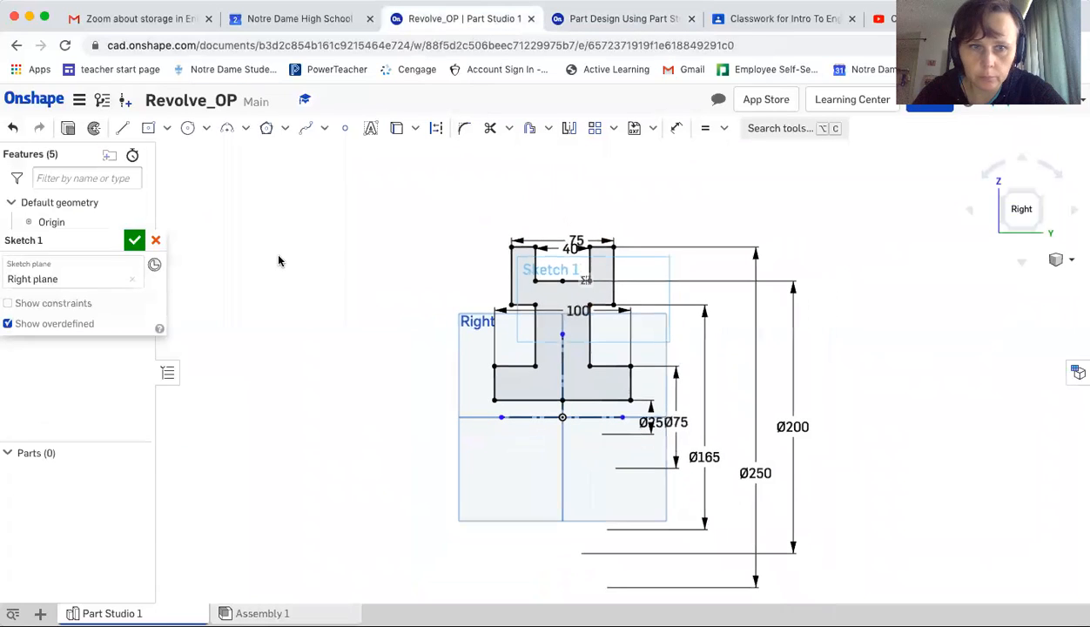
click(134, 240)
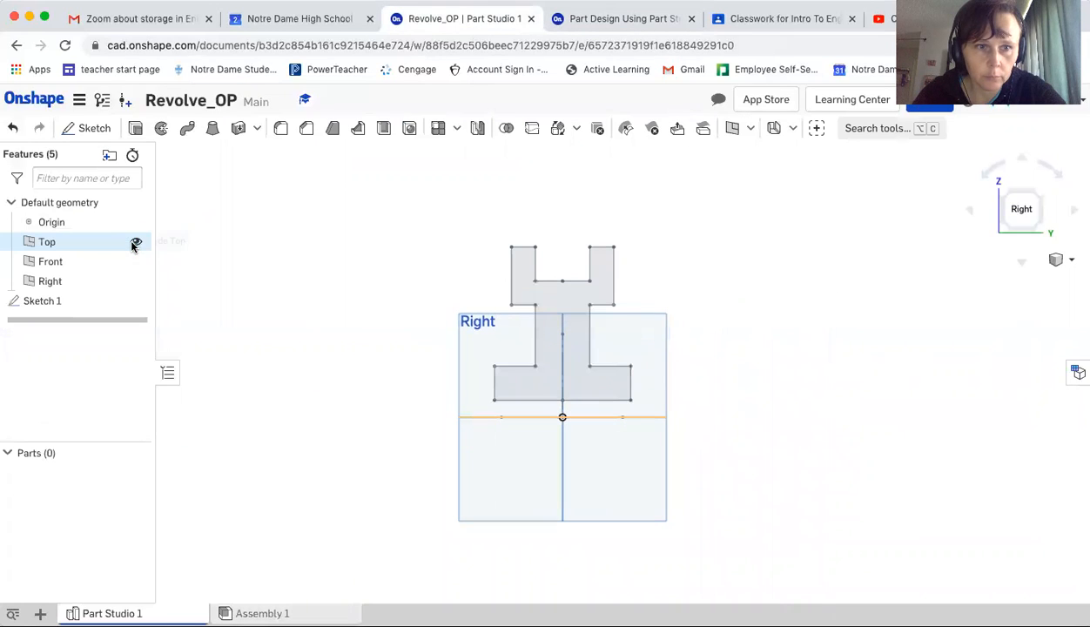
Start a full Revolve of Sketch 1's profile, using the horizontal construction line through the origin as the revolve axis
click(162, 131)
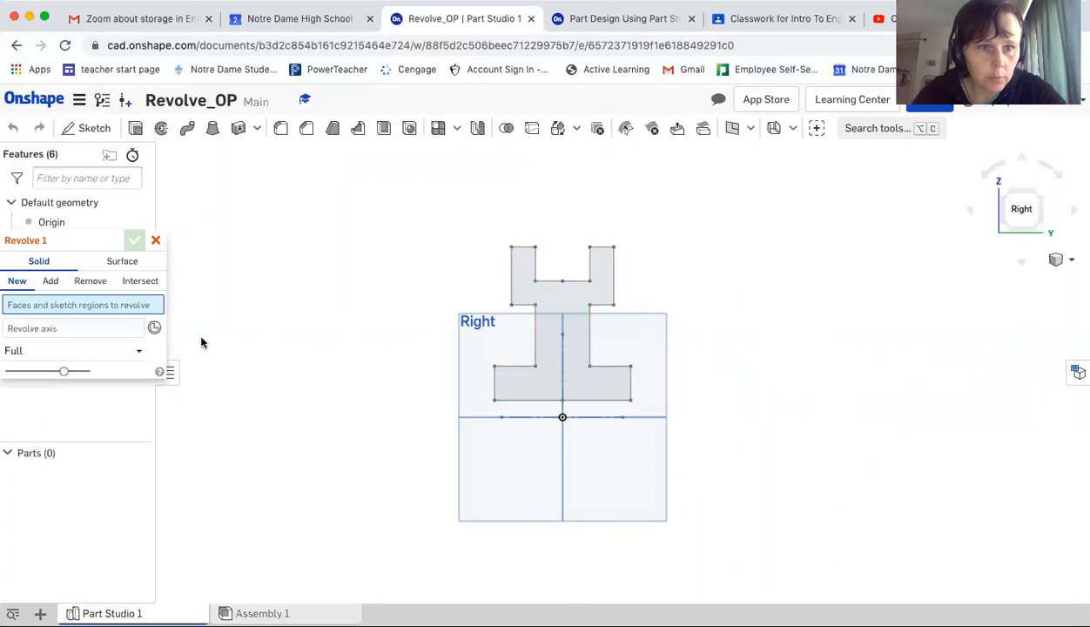
click(531, 287)
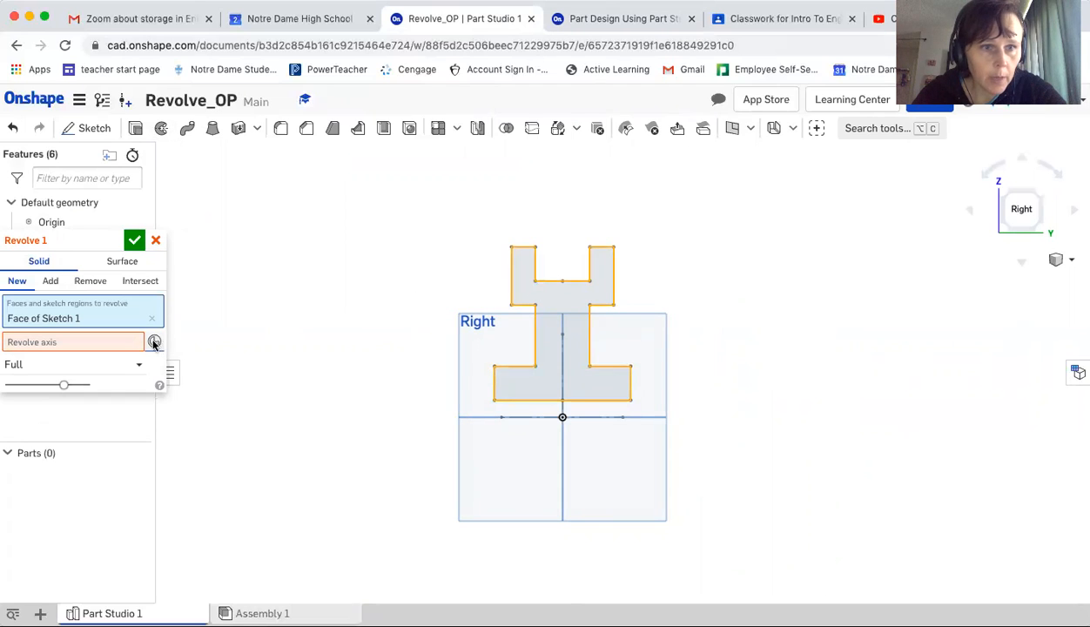
scroll(562, 365, up, 1)
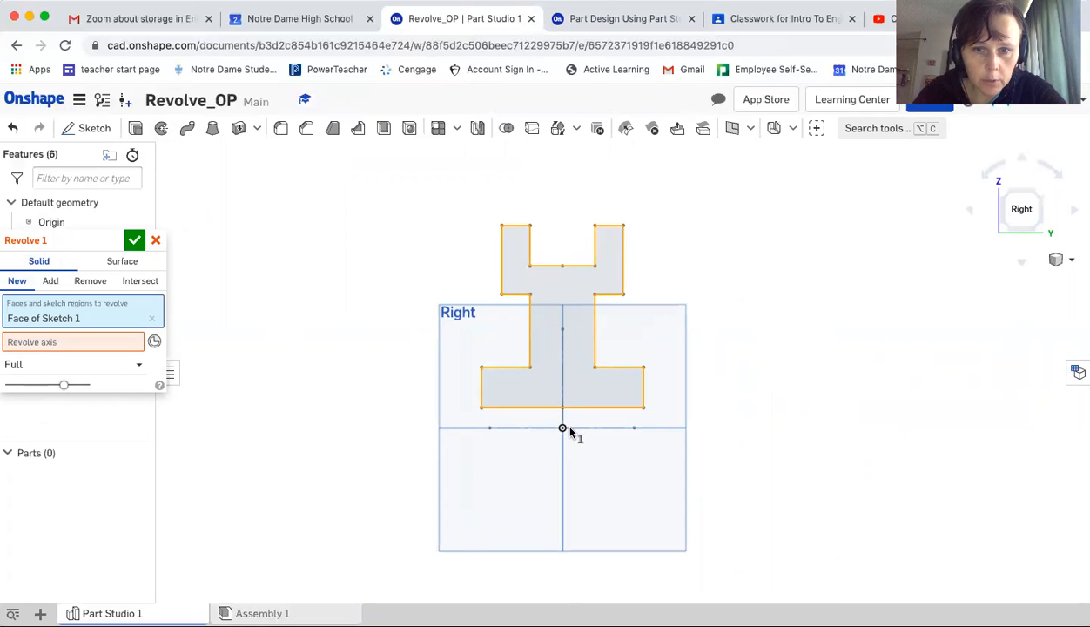
scroll(570, 430, up, 1)
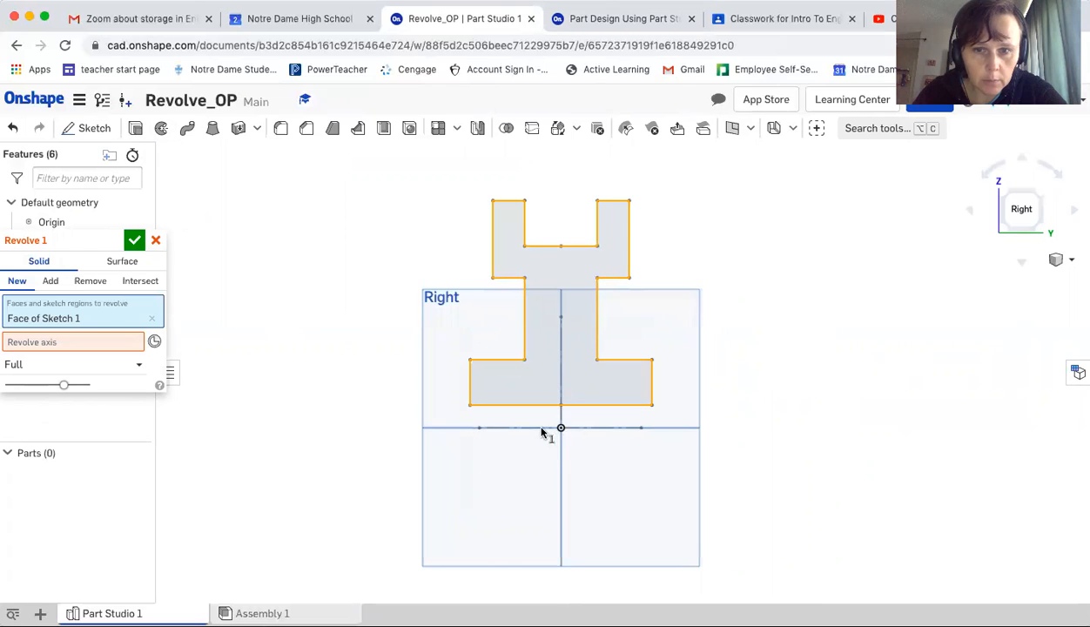
scroll(561, 430, up, 1)
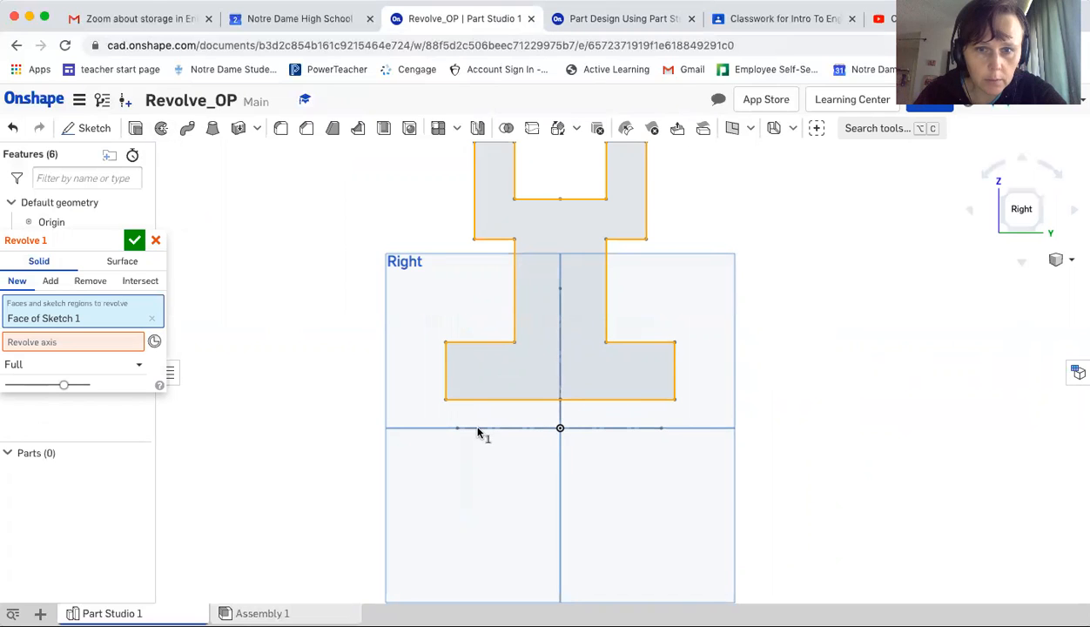
scroll(492, 435, up, 2)
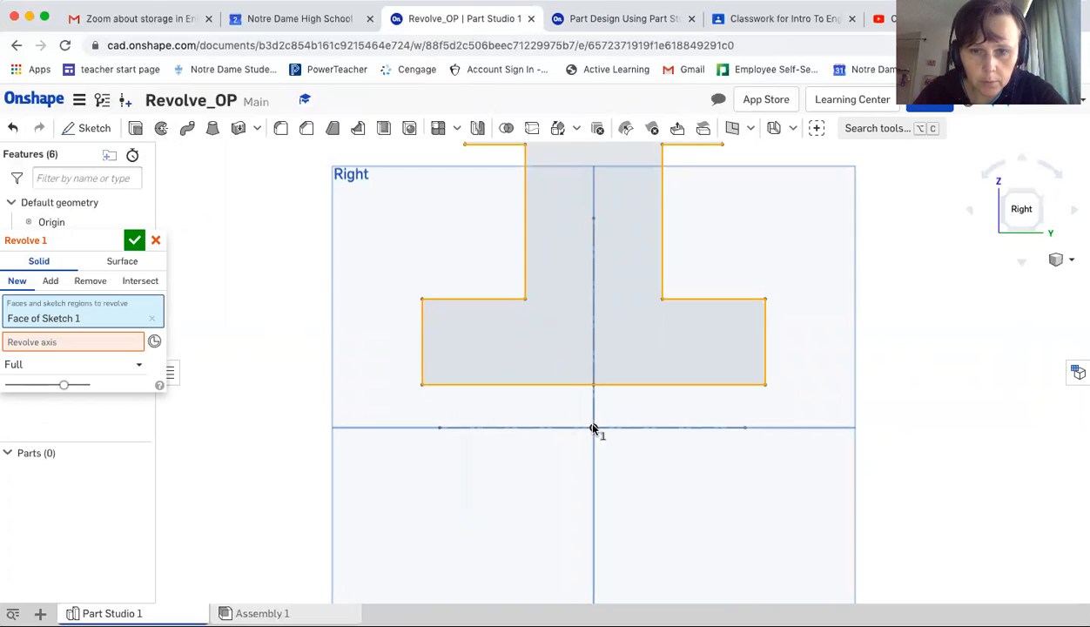
scroll(592, 429, up, 2)
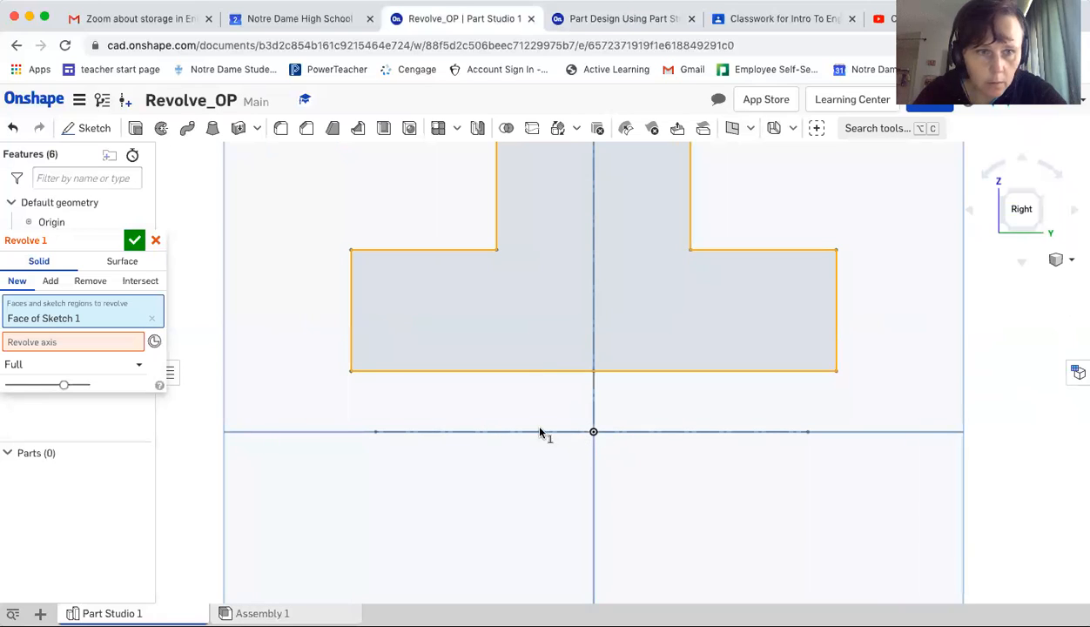
scroll(537, 431, down, 1)
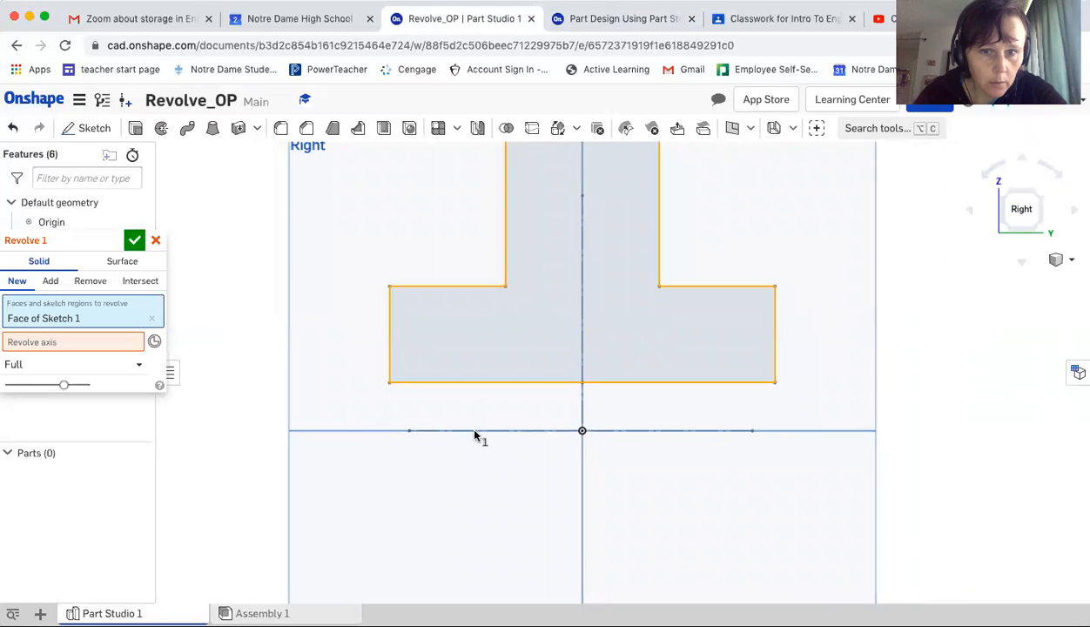
click(109, 343)
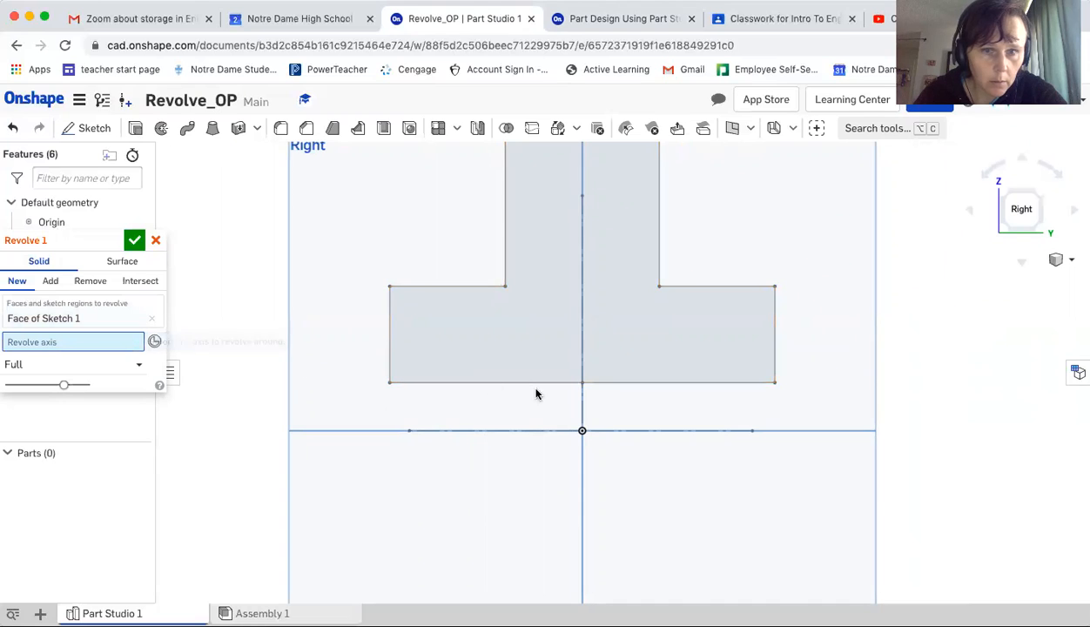
scroll(557, 409, up, 2)
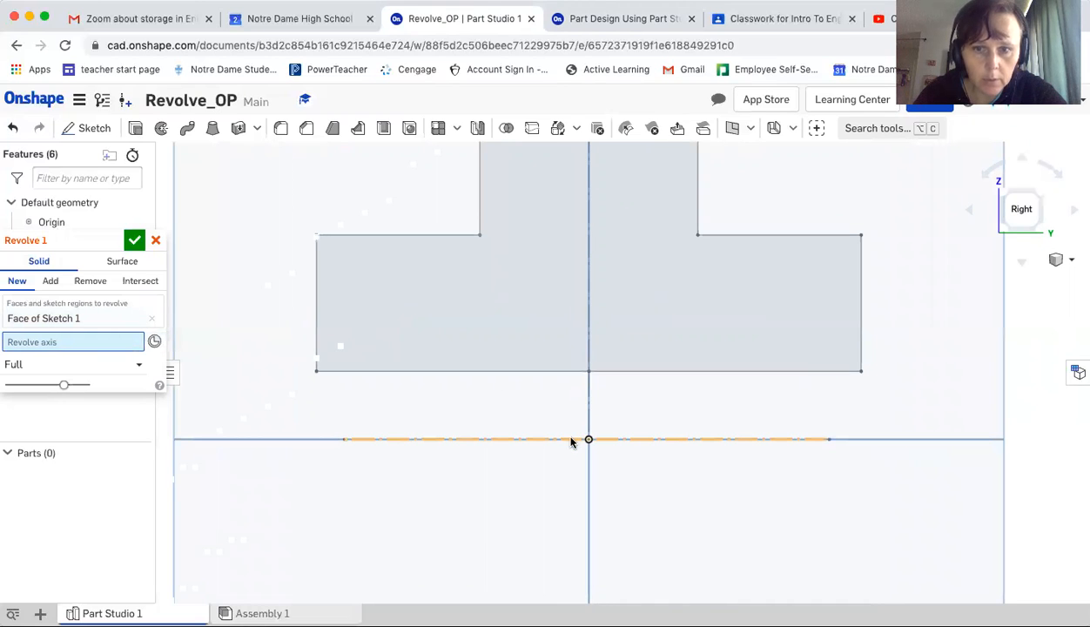
click(570, 440)
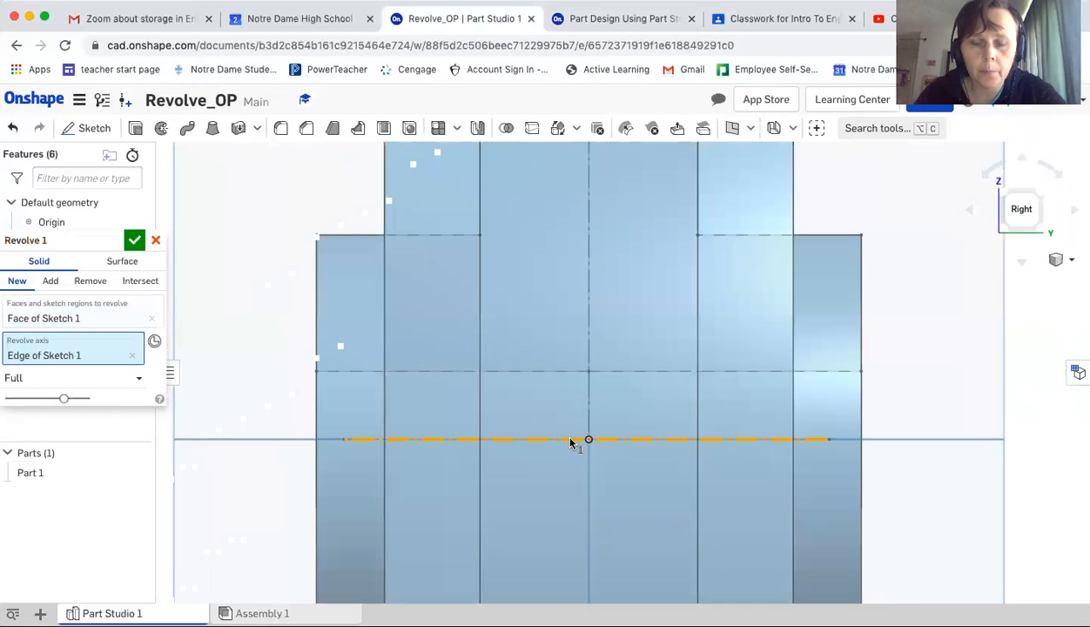
scroll(572, 441, down, 4)
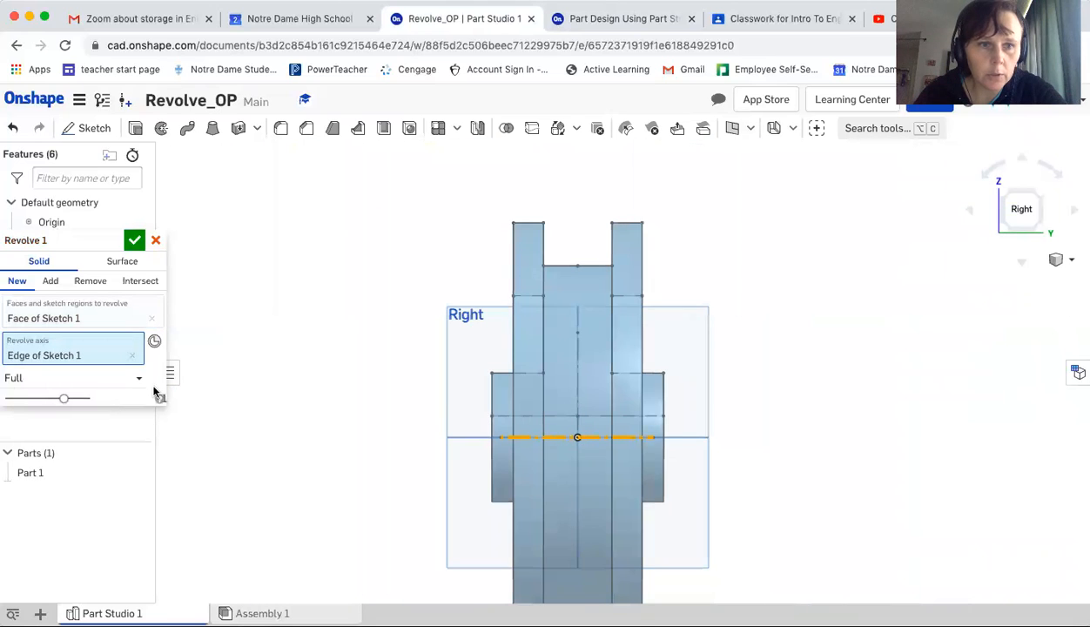
click(1070, 261)
click(1031, 280)
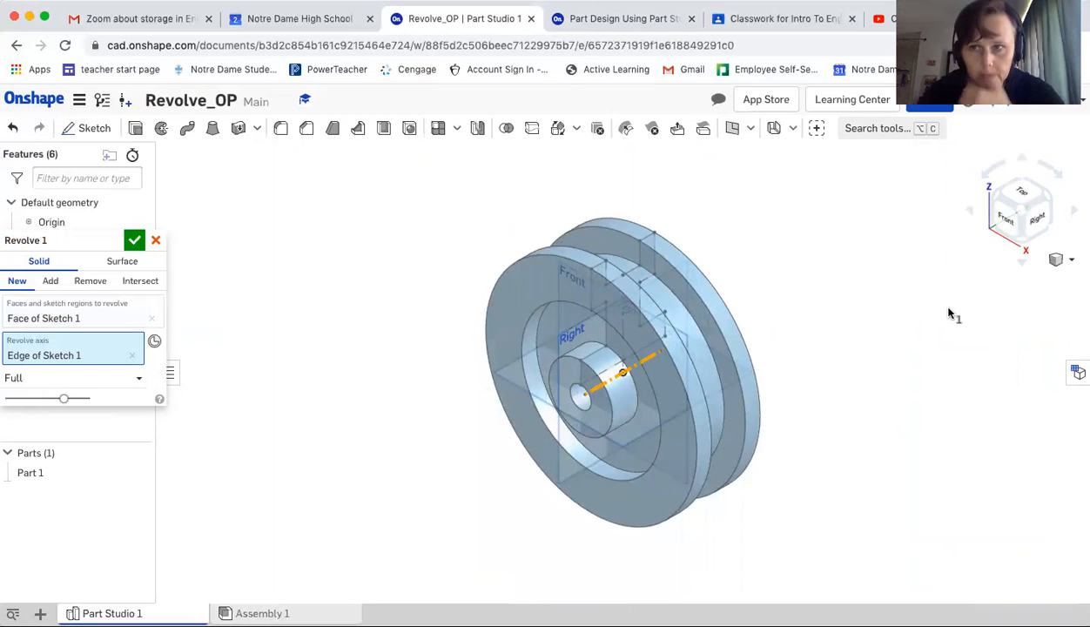
Advance the tutorial to the Step 6 slide on renaming the part
click(651, 18)
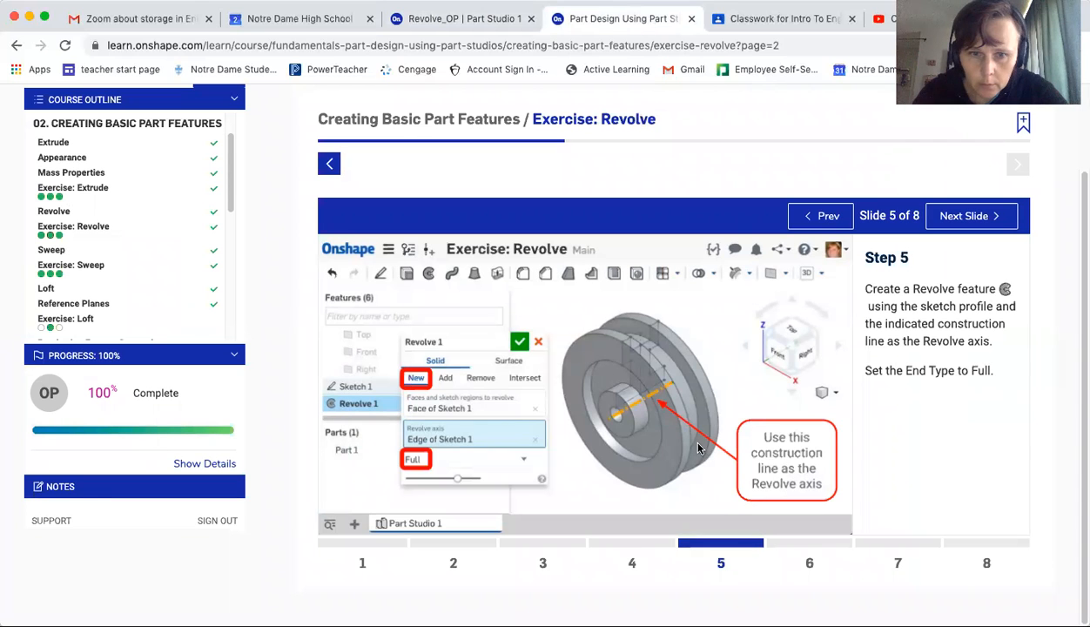
click(781, 557)
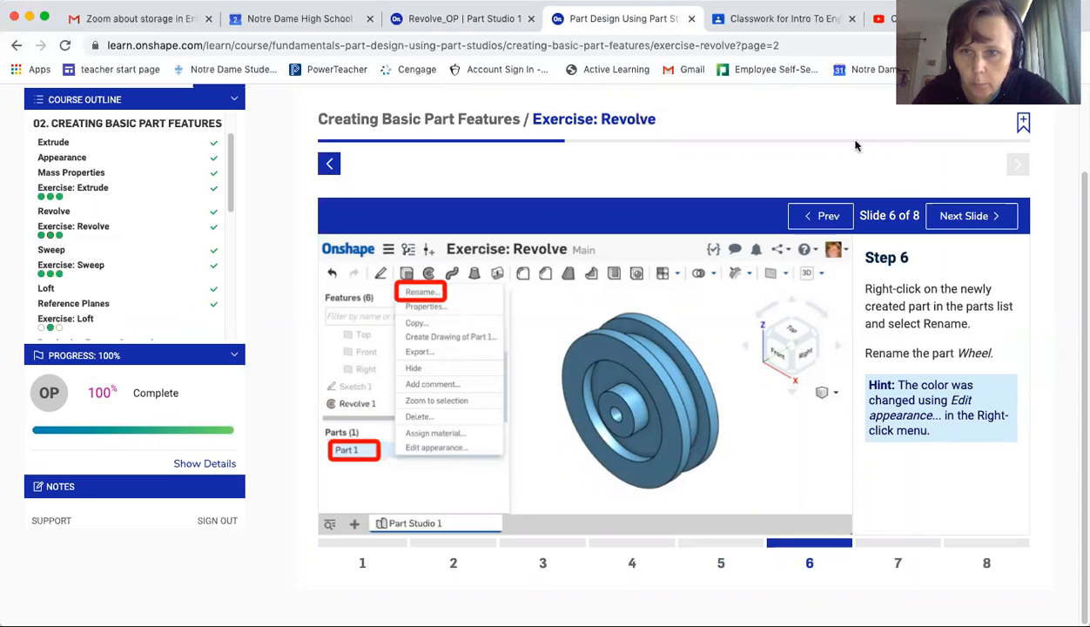
click(503, 20)
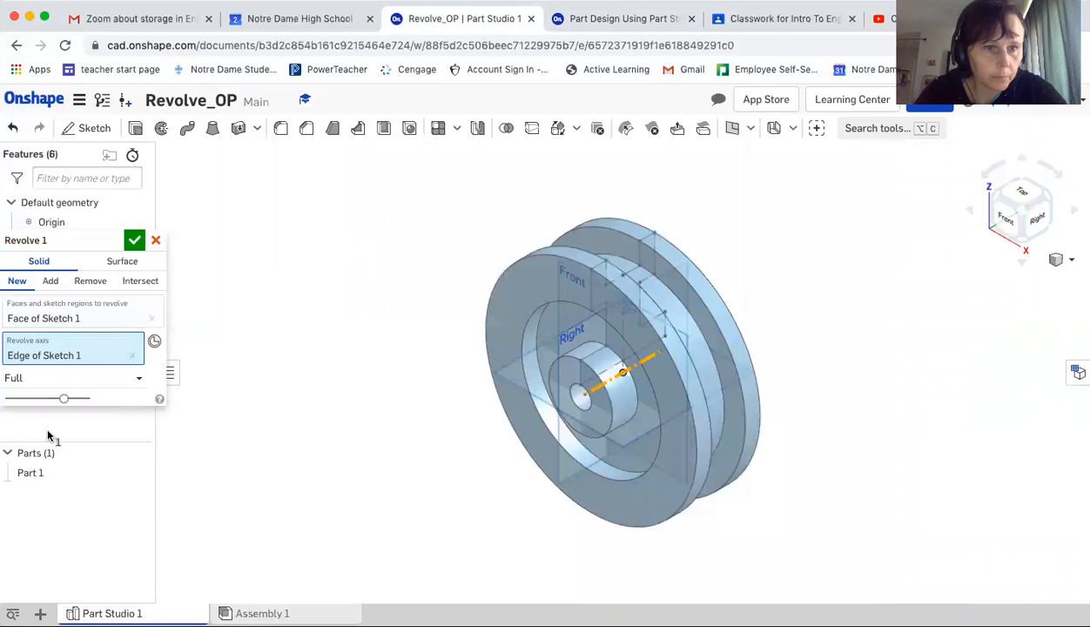
Accept the Revolve feature
right_click(32, 475)
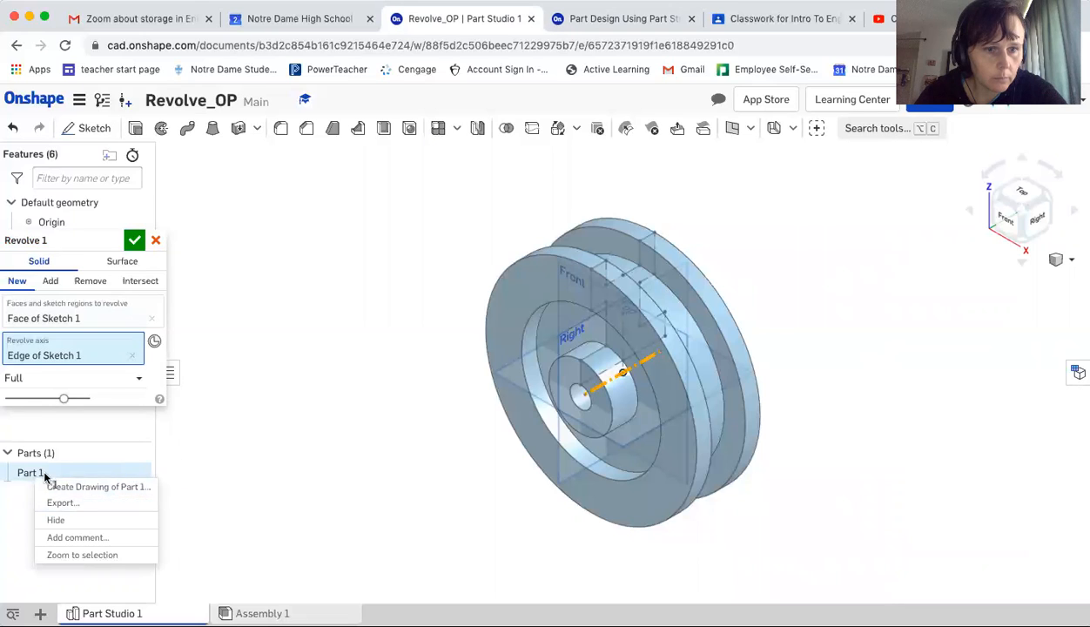
click(39, 474)
right_click(38, 474)
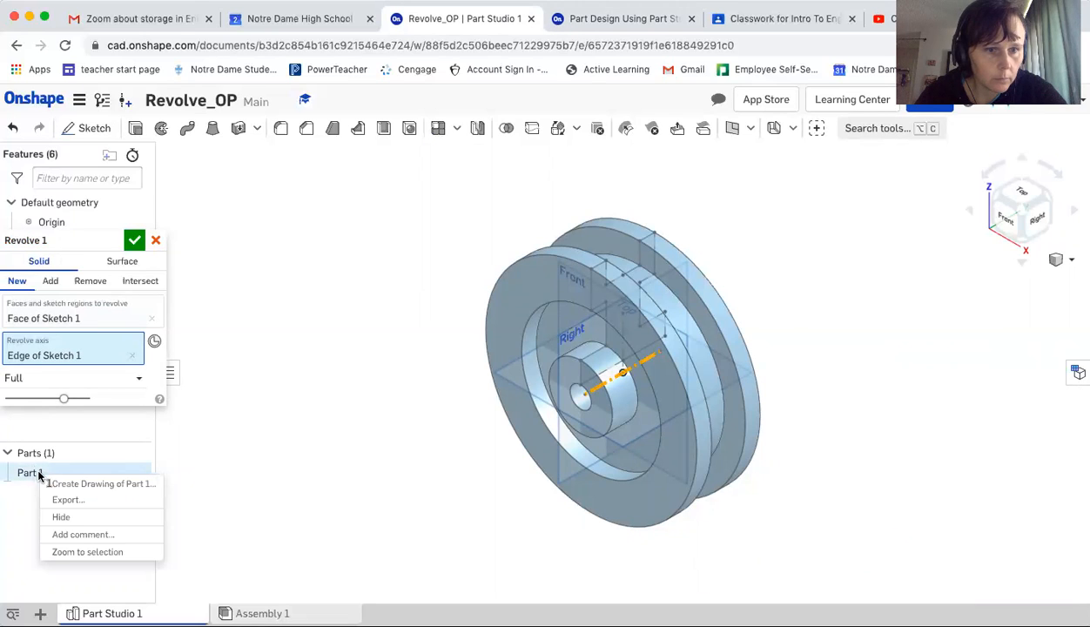
click(138, 243)
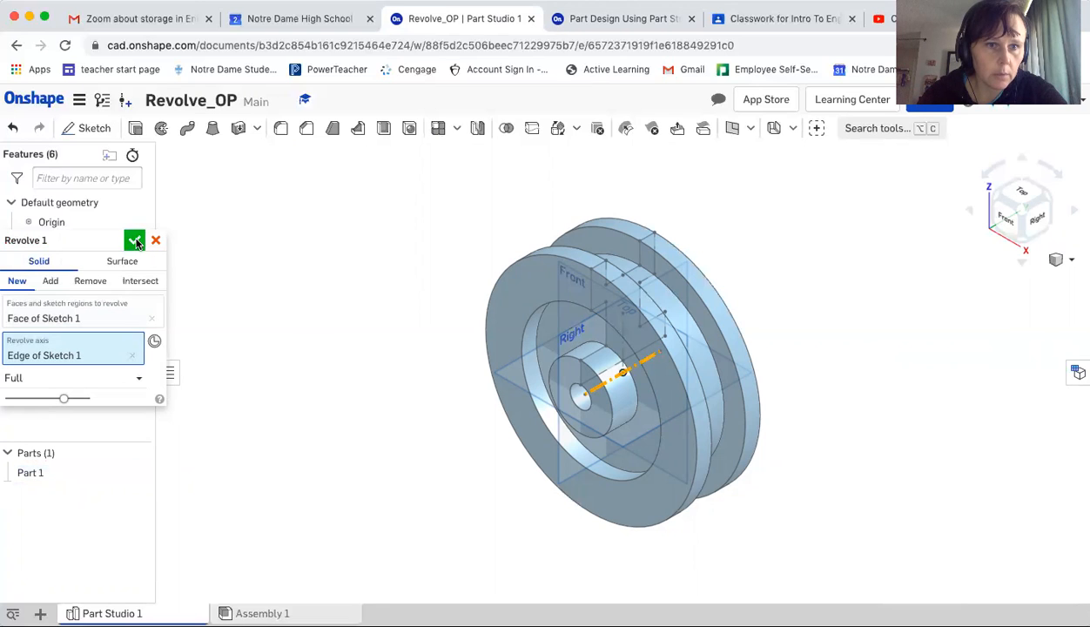
click(135, 243)
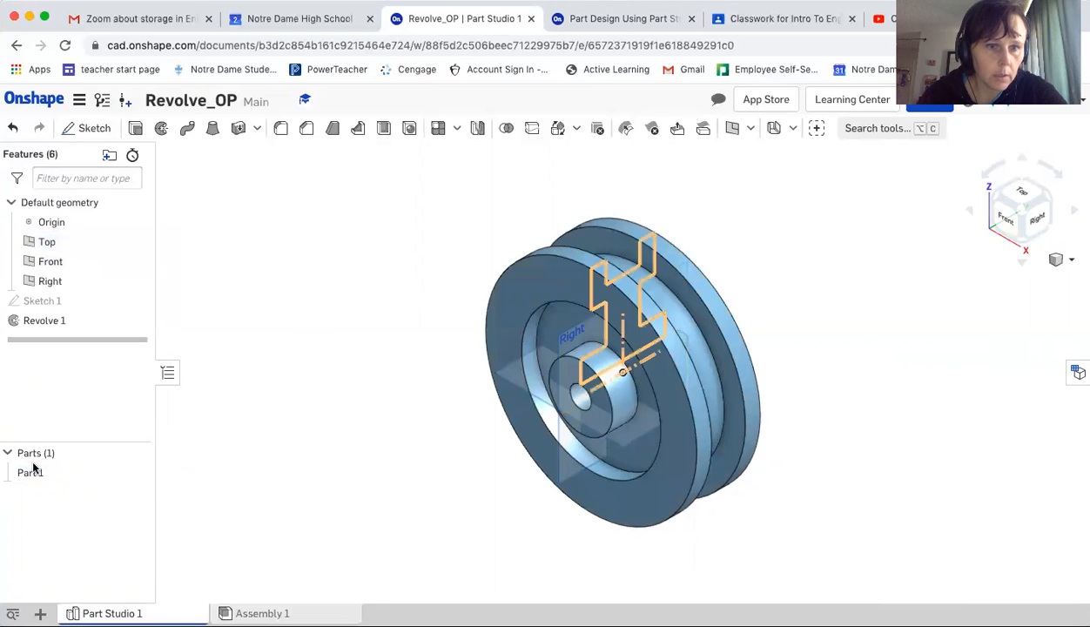
Rename the revolved part to Wheel
right_click(34, 474)
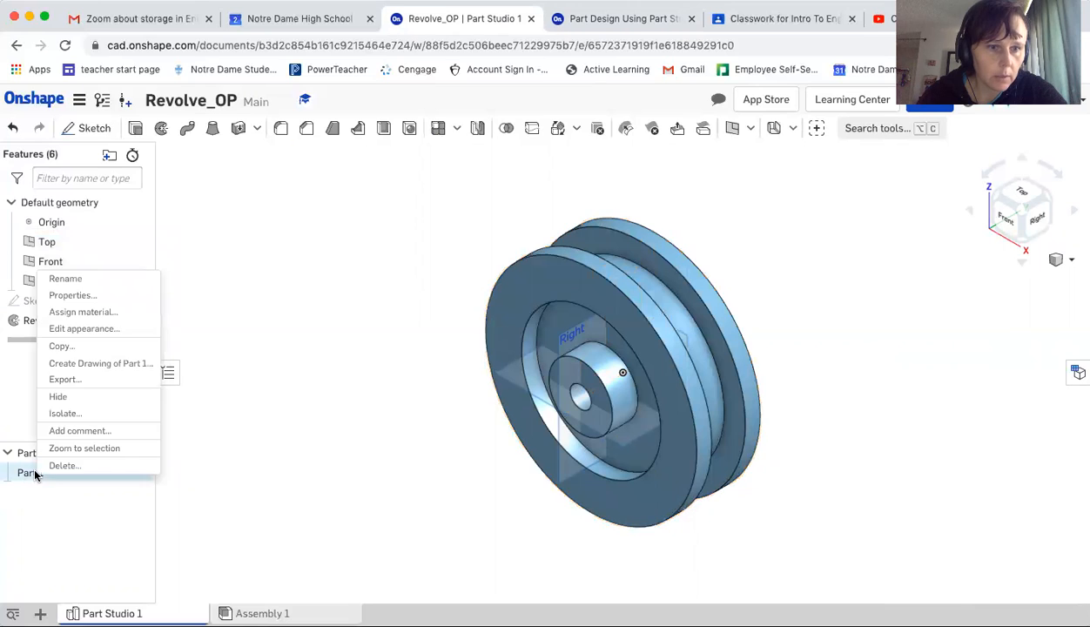
click(93, 281)
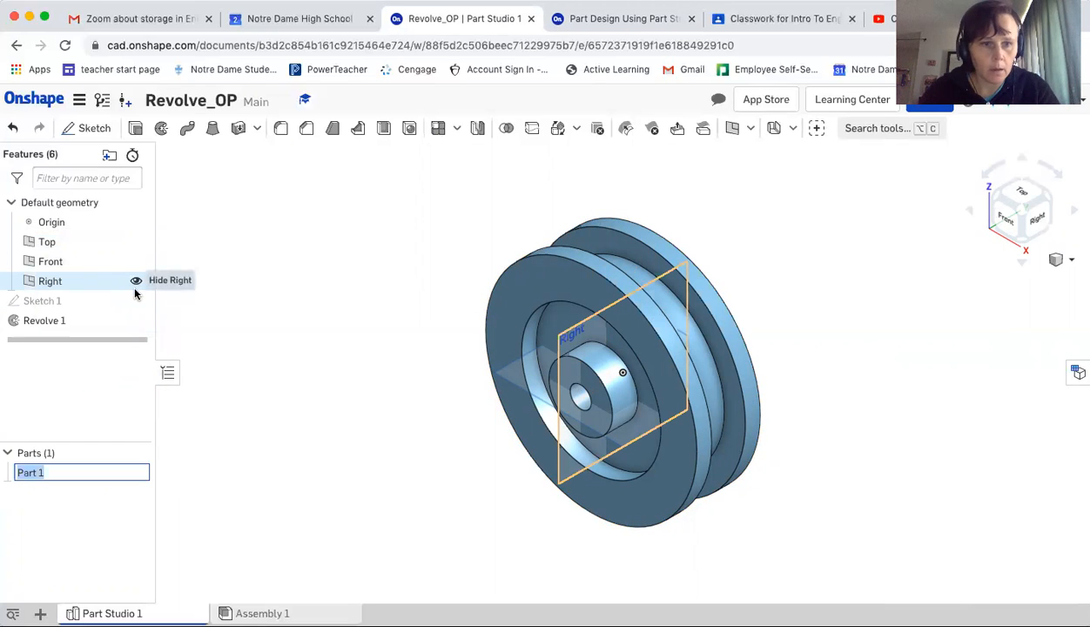
text(Wheel)
key(Return)
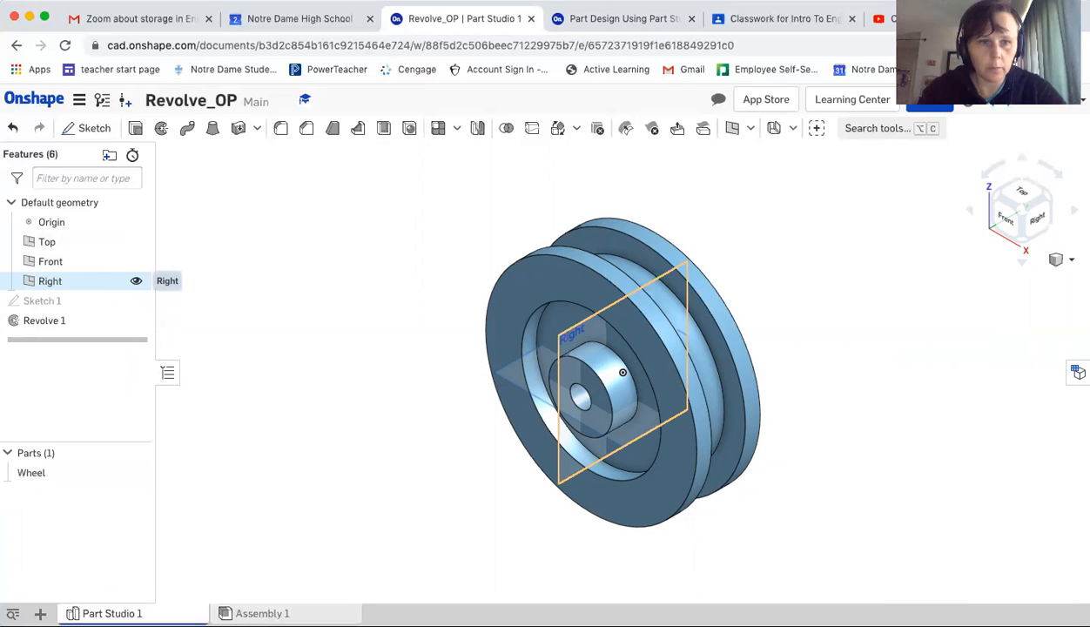
Advance the tutorial to the Step 7 slide on assigning material
click(623, 18)
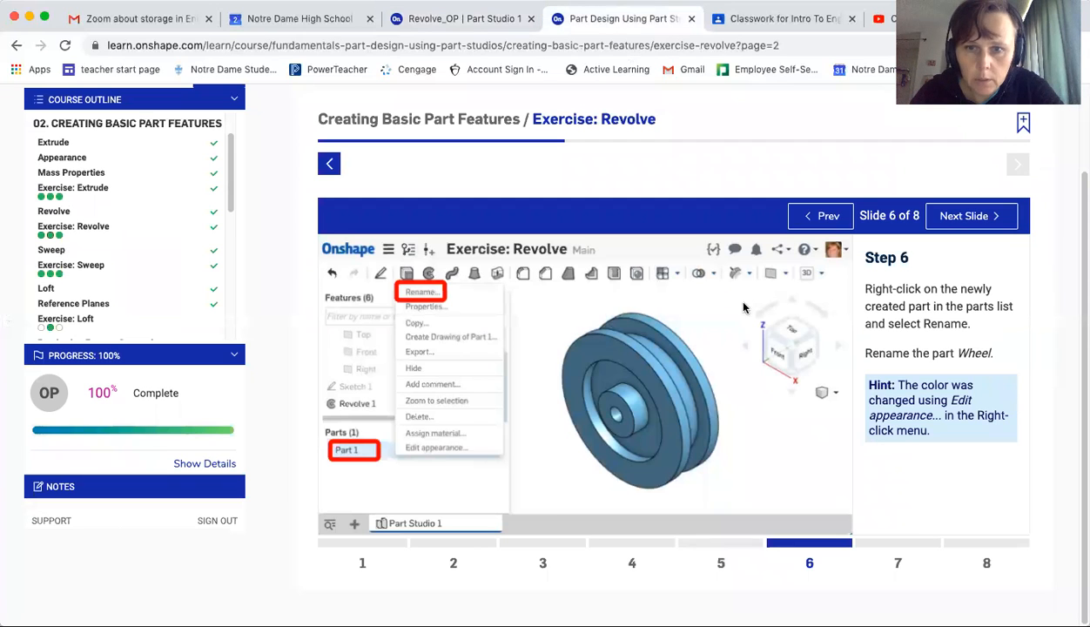
click(869, 549)
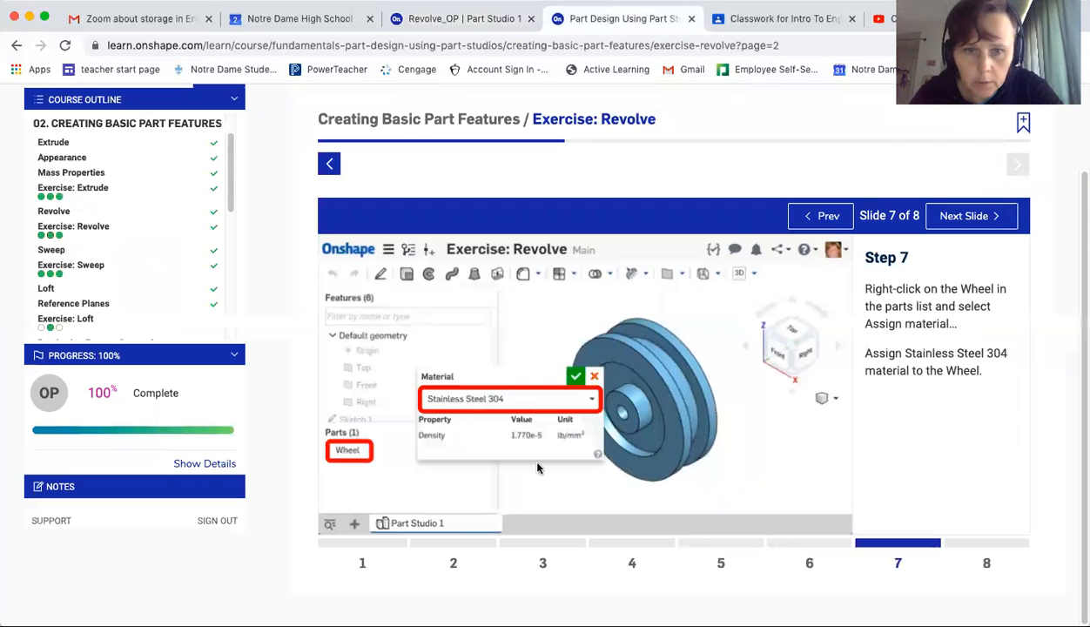
click(417, 18)
Assign Stainless Steel 304 material to the Wheel part
click(31, 475)
right_click(31, 475)
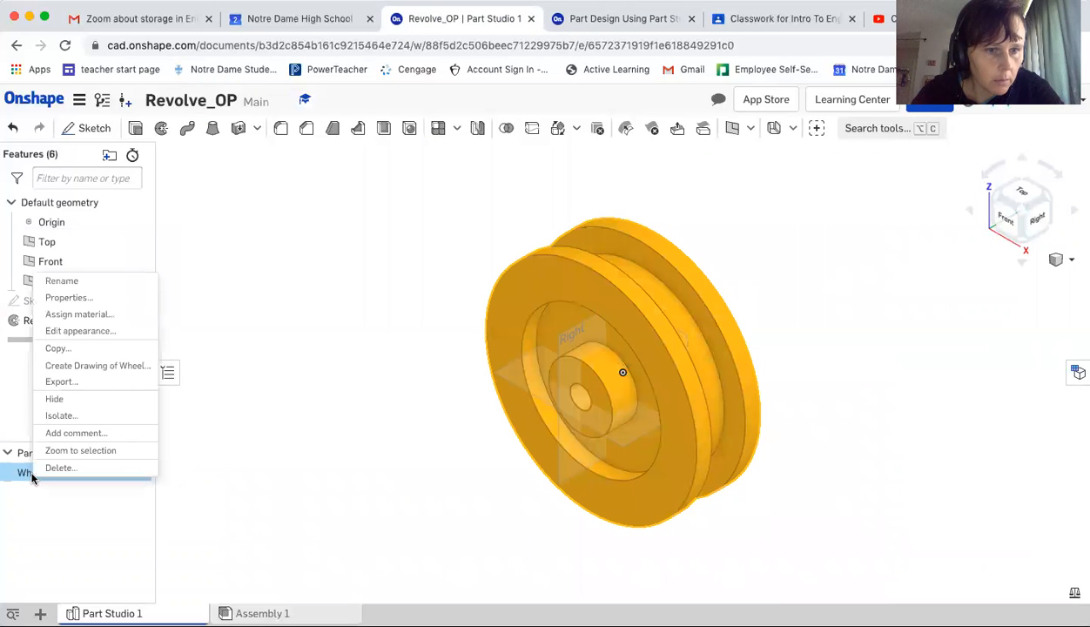
click(78, 314)
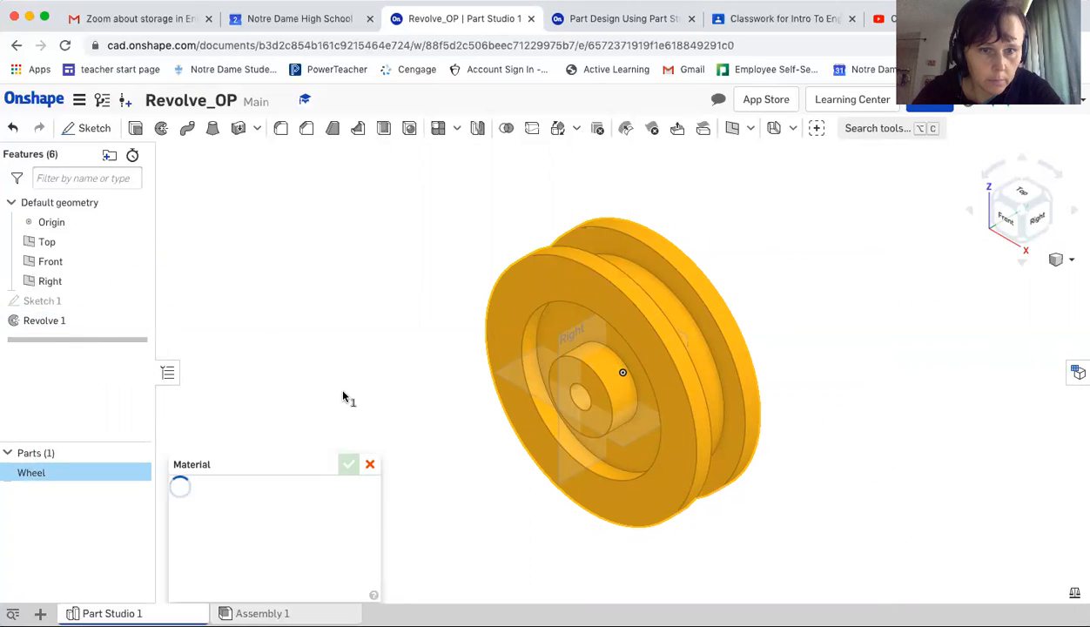
click(269, 519)
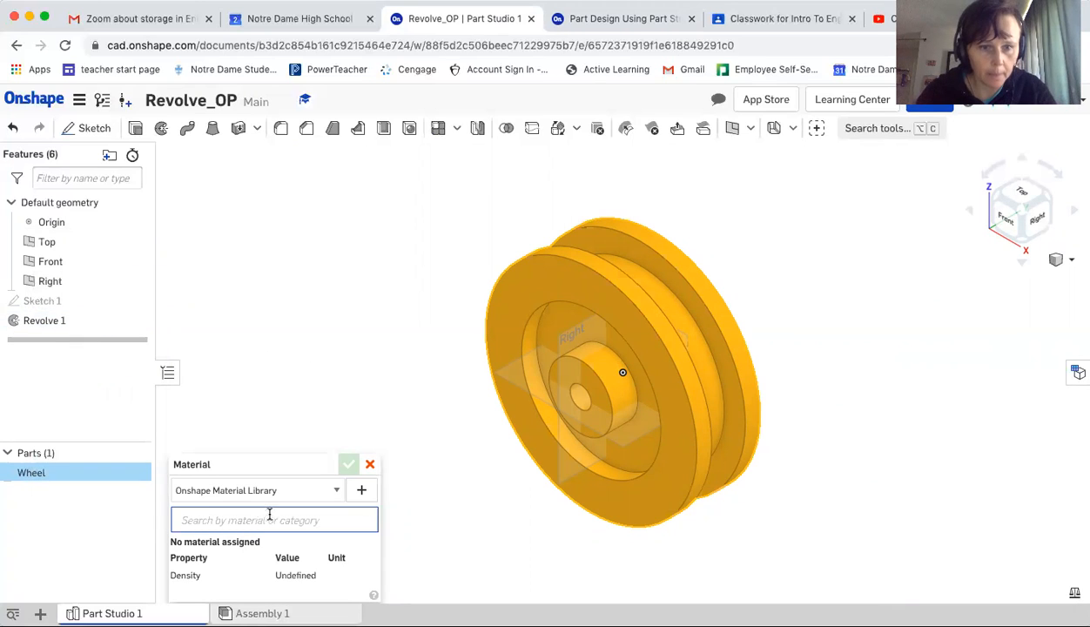
text(s)
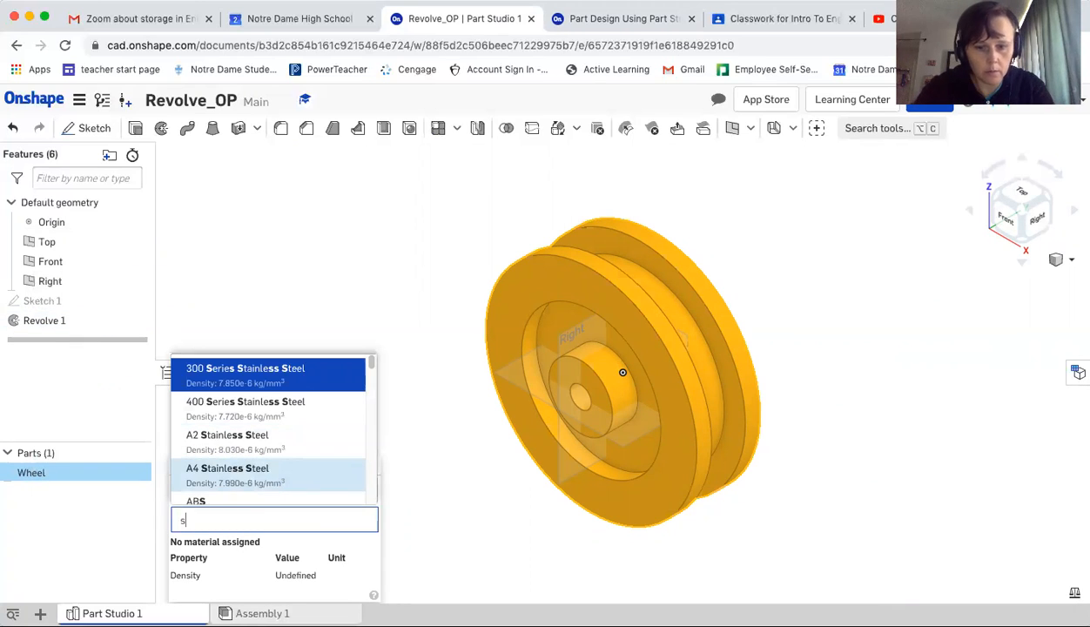
text(tainles)
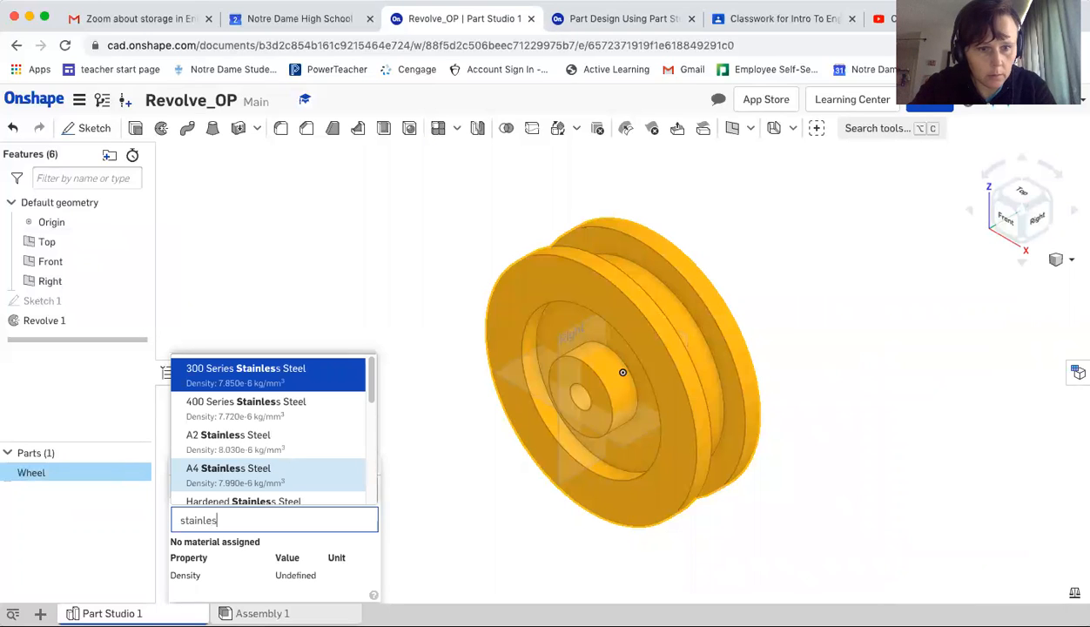
text(s steel 304)
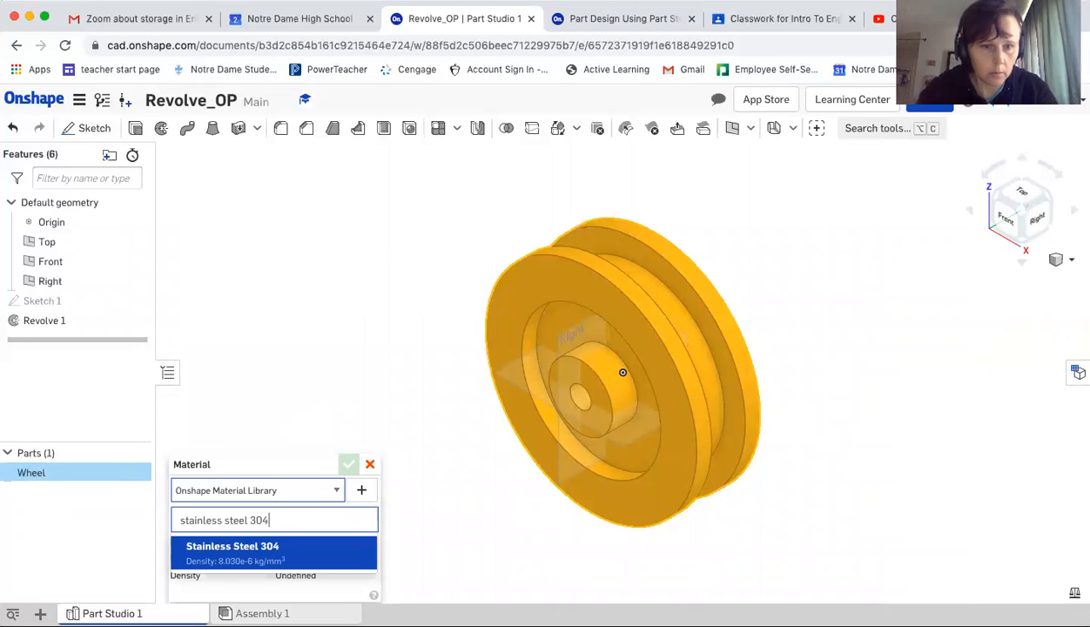
click(259, 547)
click(349, 467)
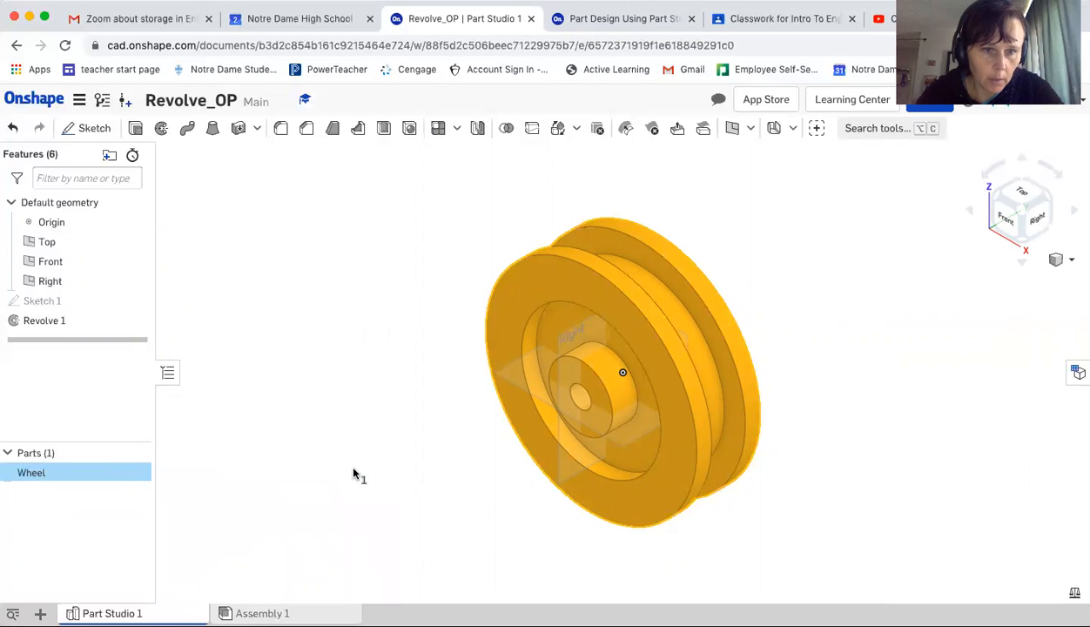
Display the Wheel's mass properties
click(1073, 593)
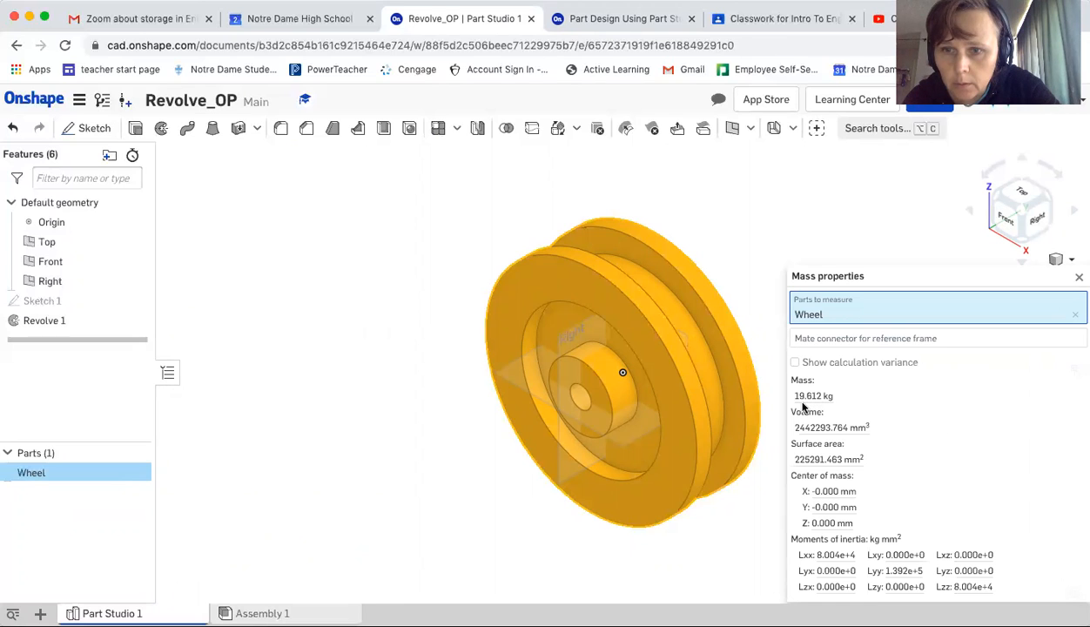
Advance the tutorial through Step 8 to the mass quiz page
click(613, 24)
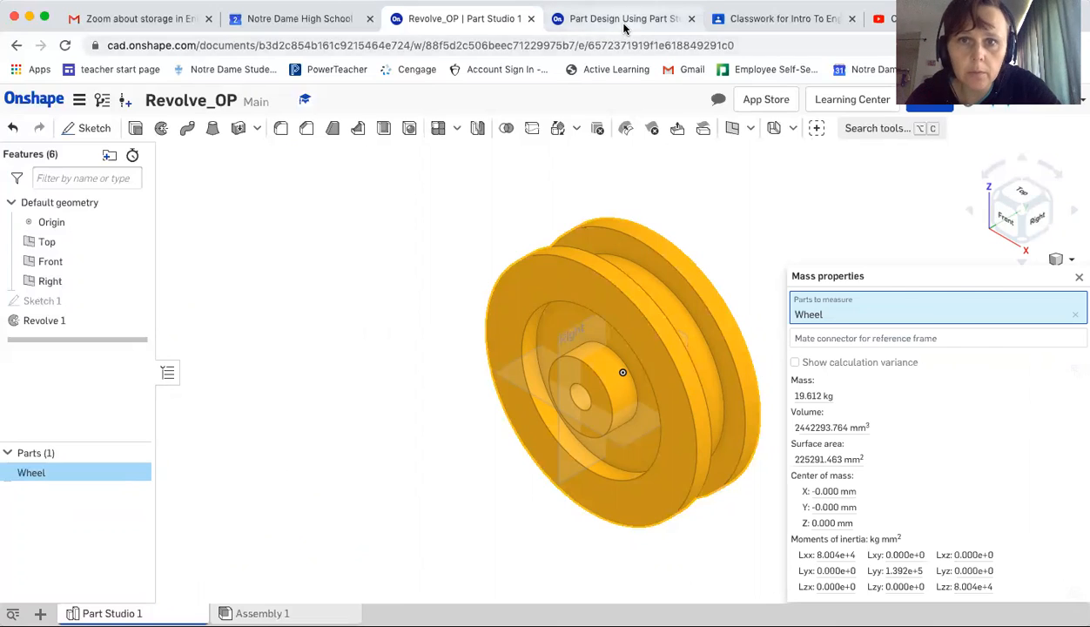
click(962, 549)
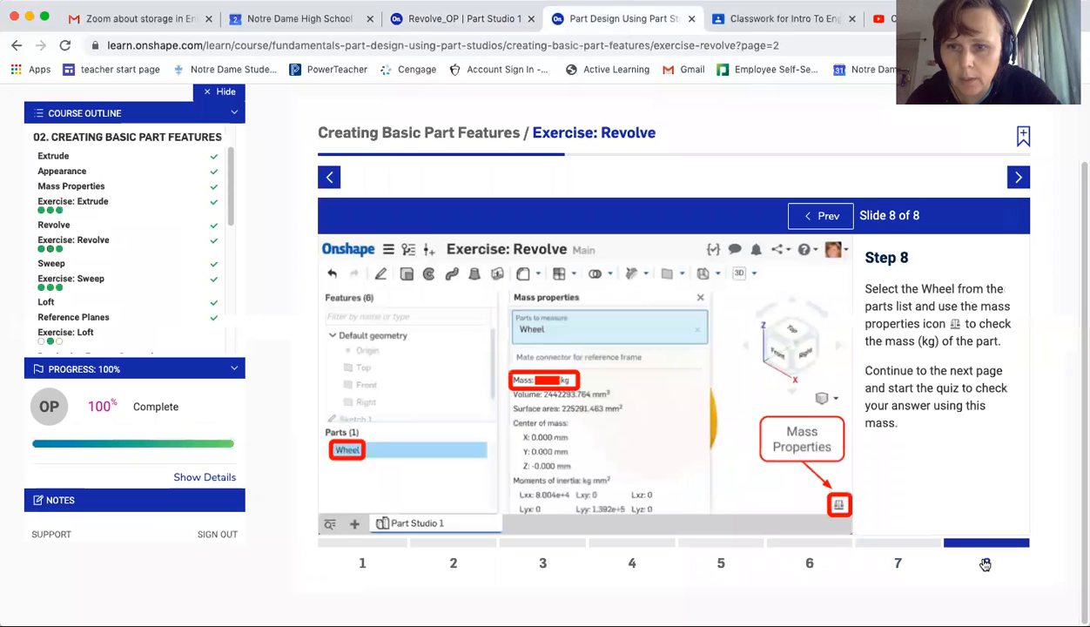
click(1021, 178)
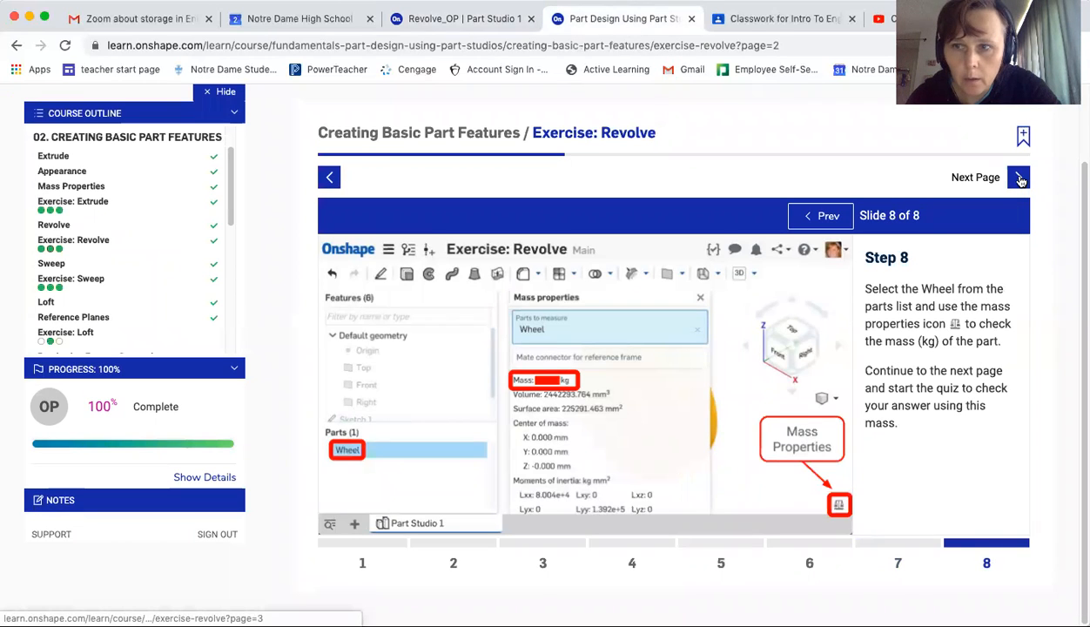
click(710, 388)
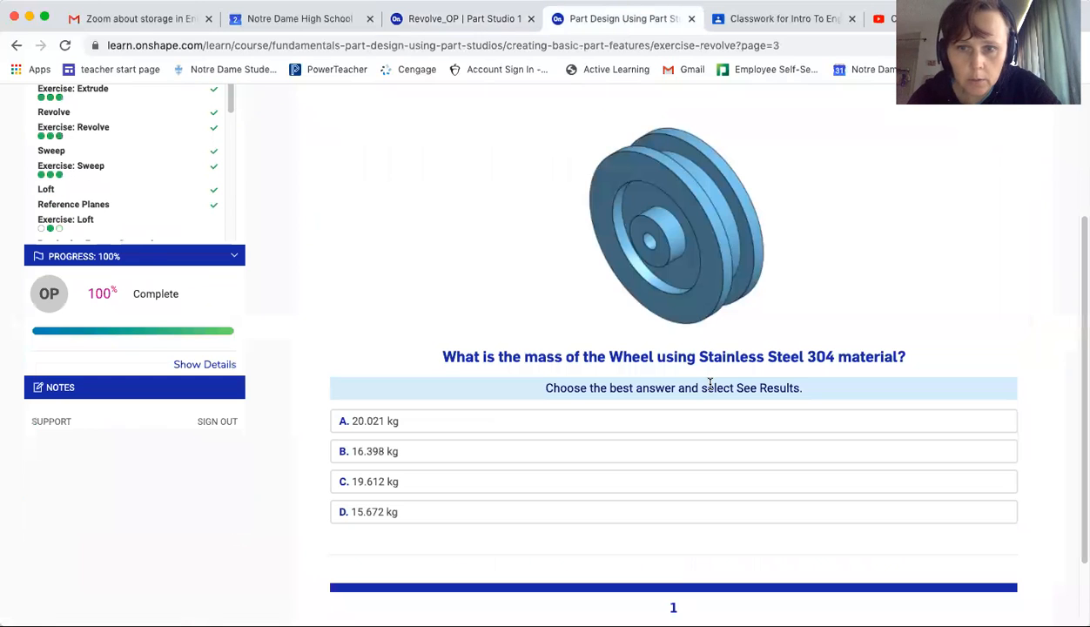
Answer the Wheel mass quiz question with 19.612 kg and submit to see results
click(386, 481)
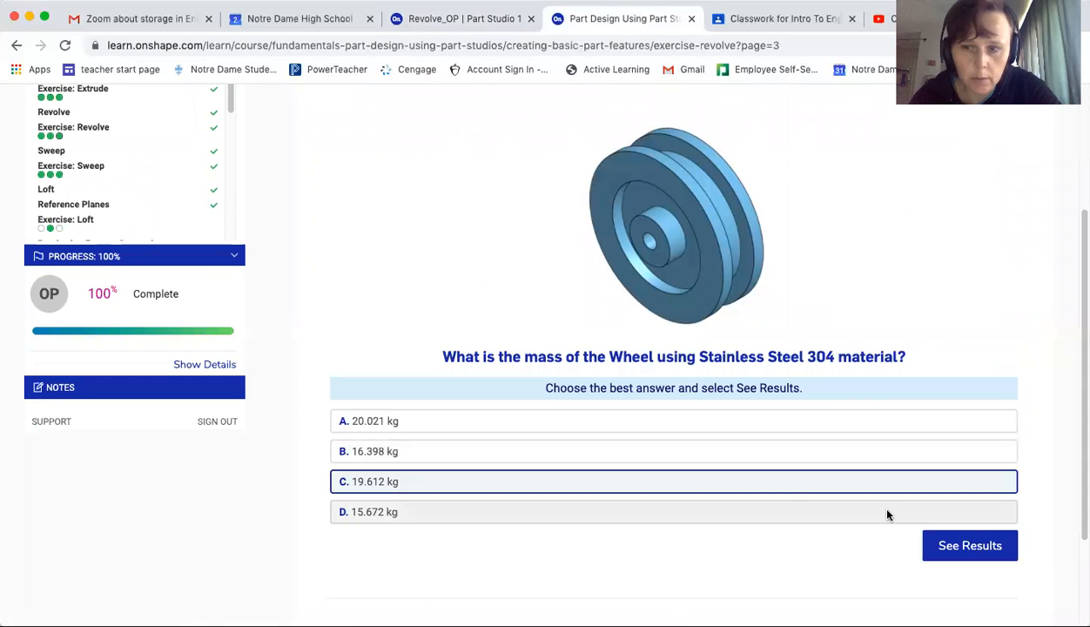
click(968, 545)
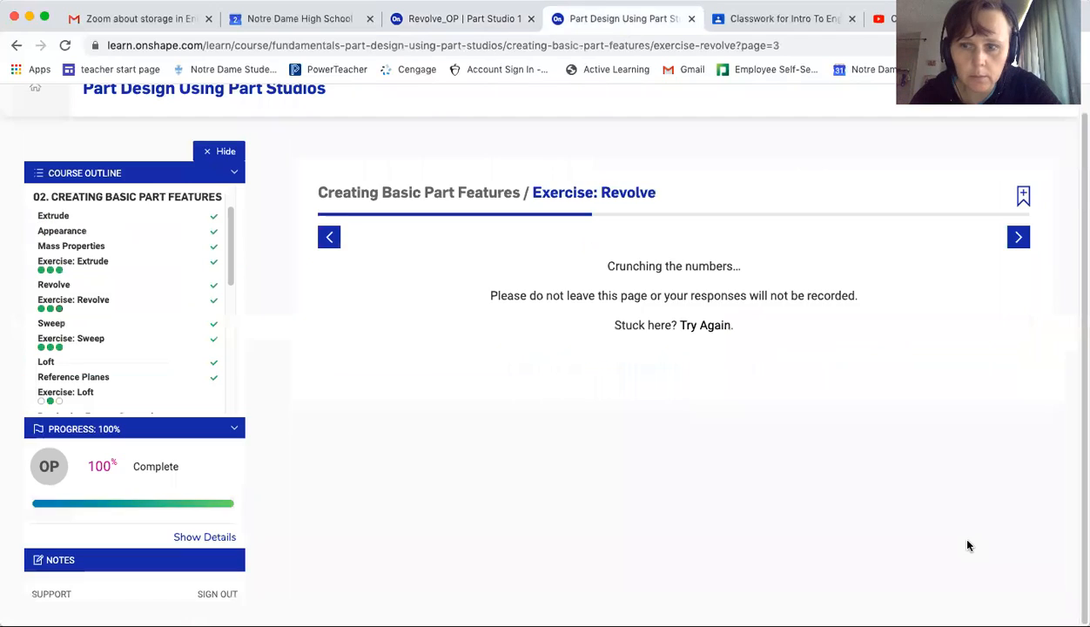